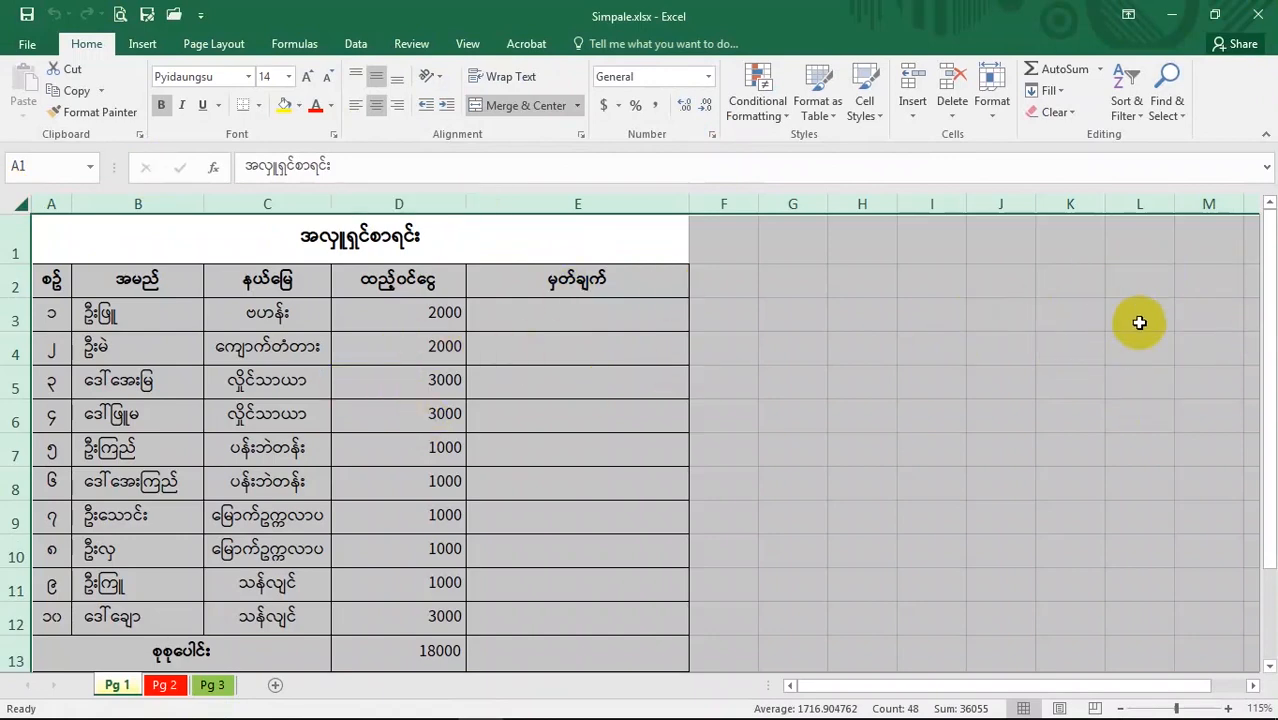
Copy the whole donor table, range A1:E13, from sheet Pg 1
click(1110, 315)
click(452, 241)
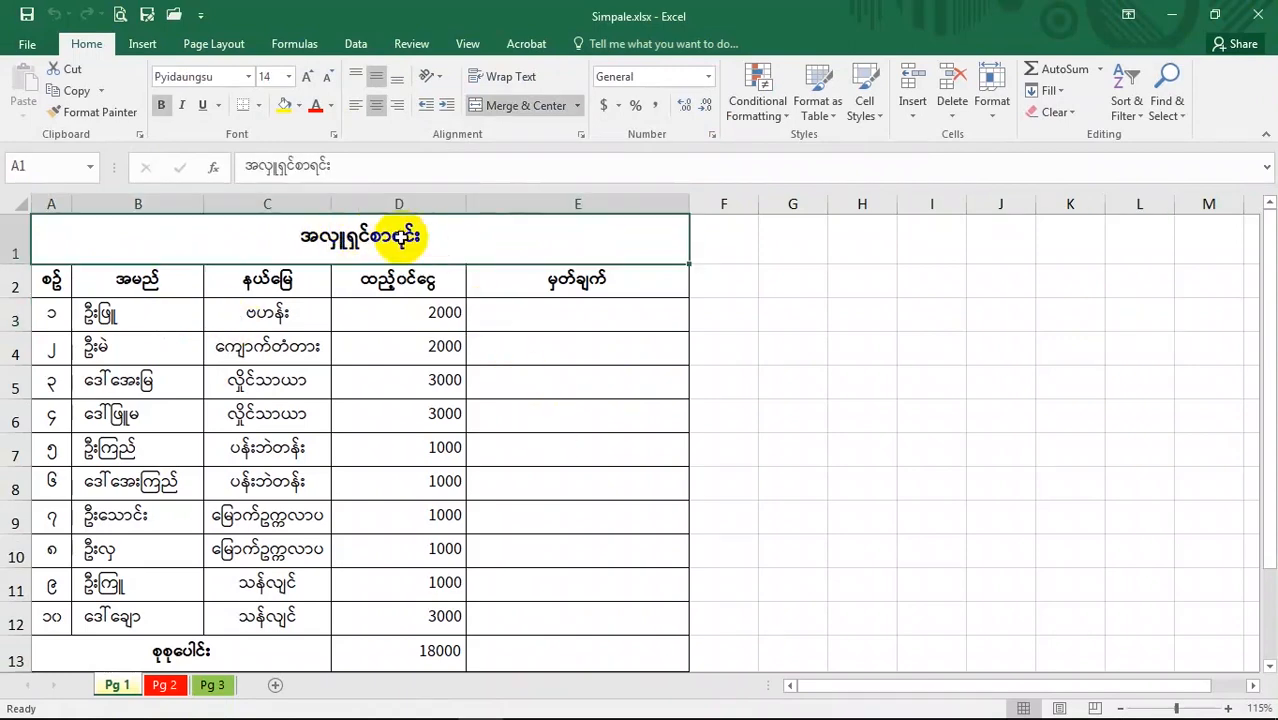
scroll(536, 505, down, 2)
shift+click(549, 432)
scroll(560, 470, up, 2)
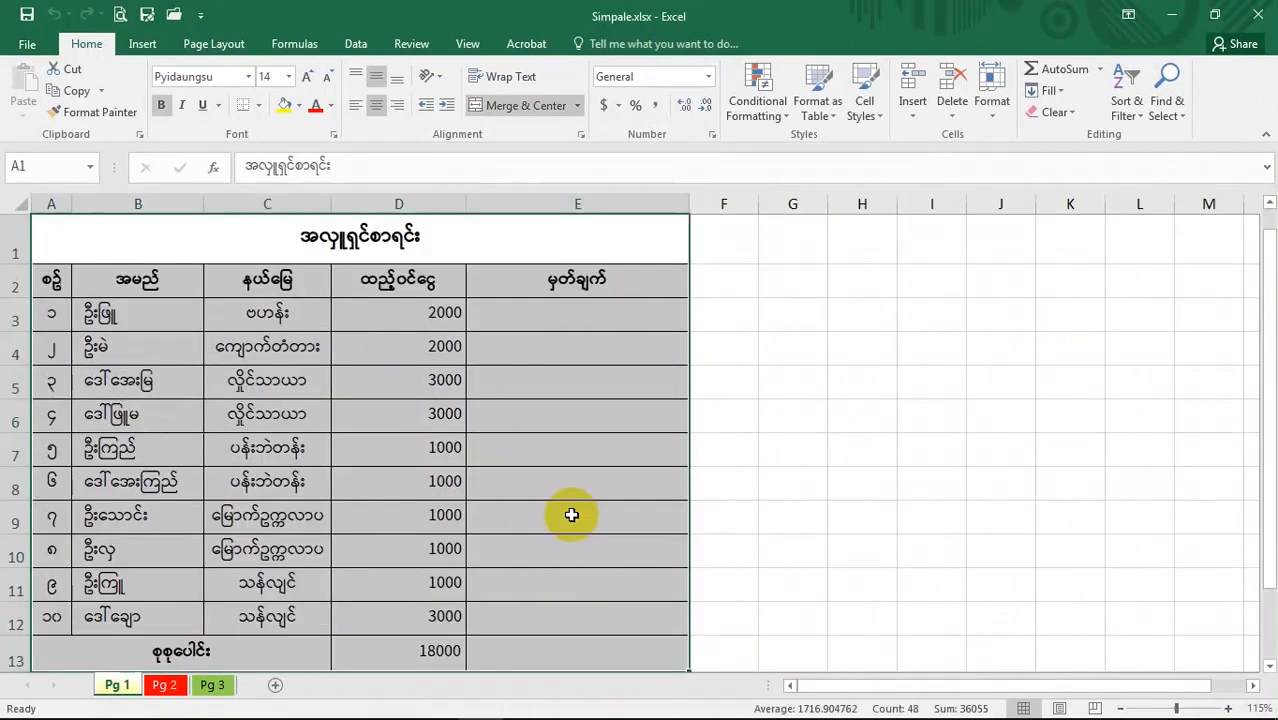
scroll(600, 580, down, 2)
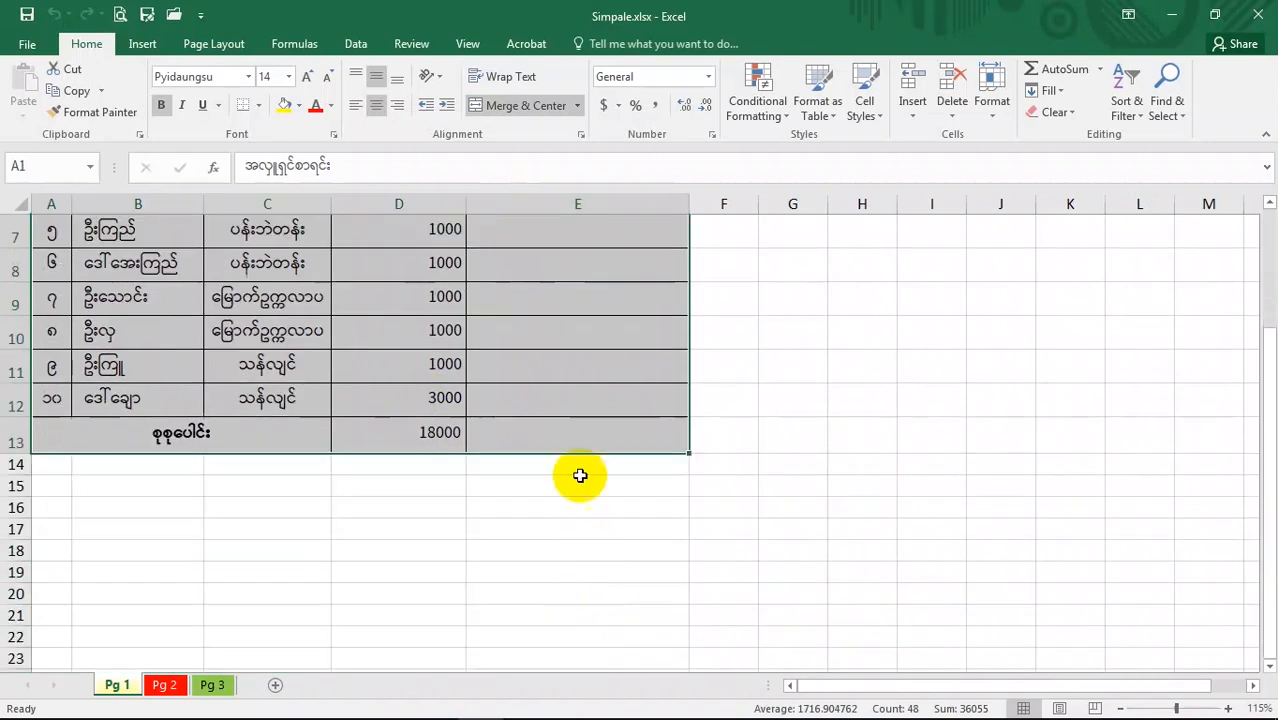
scroll(567, 438, up, 2)
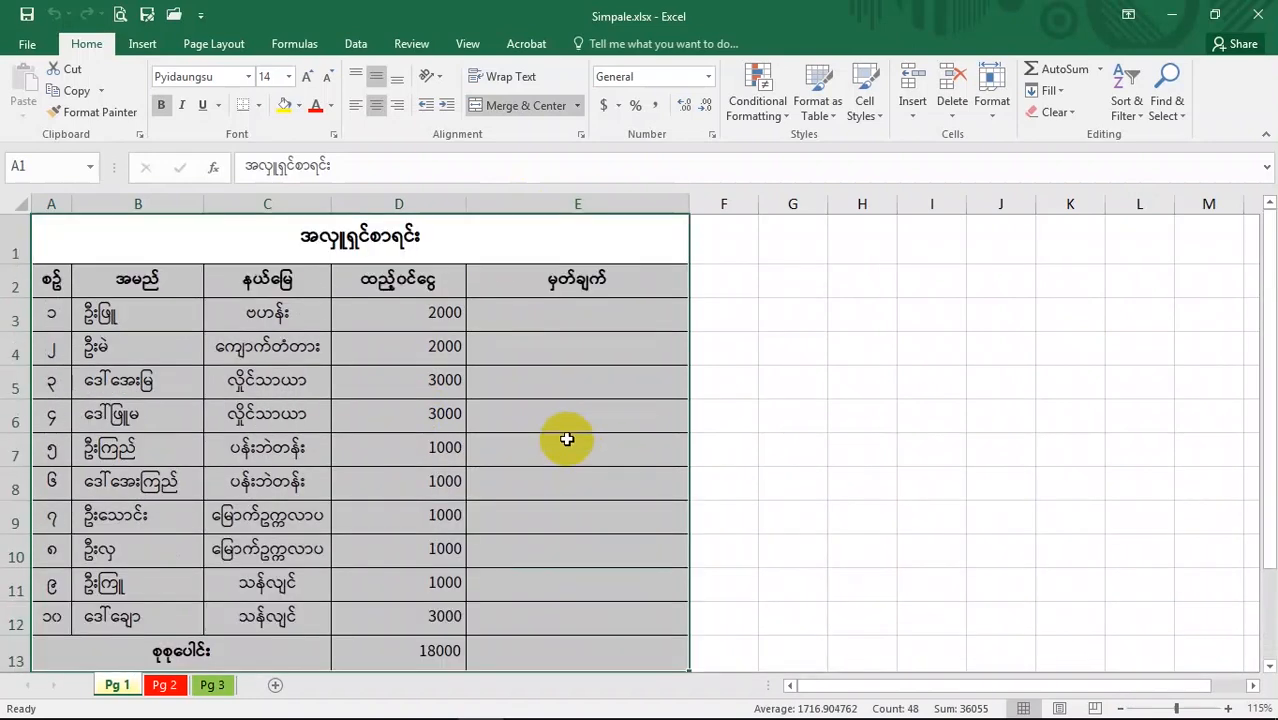
key(ctrl+c)
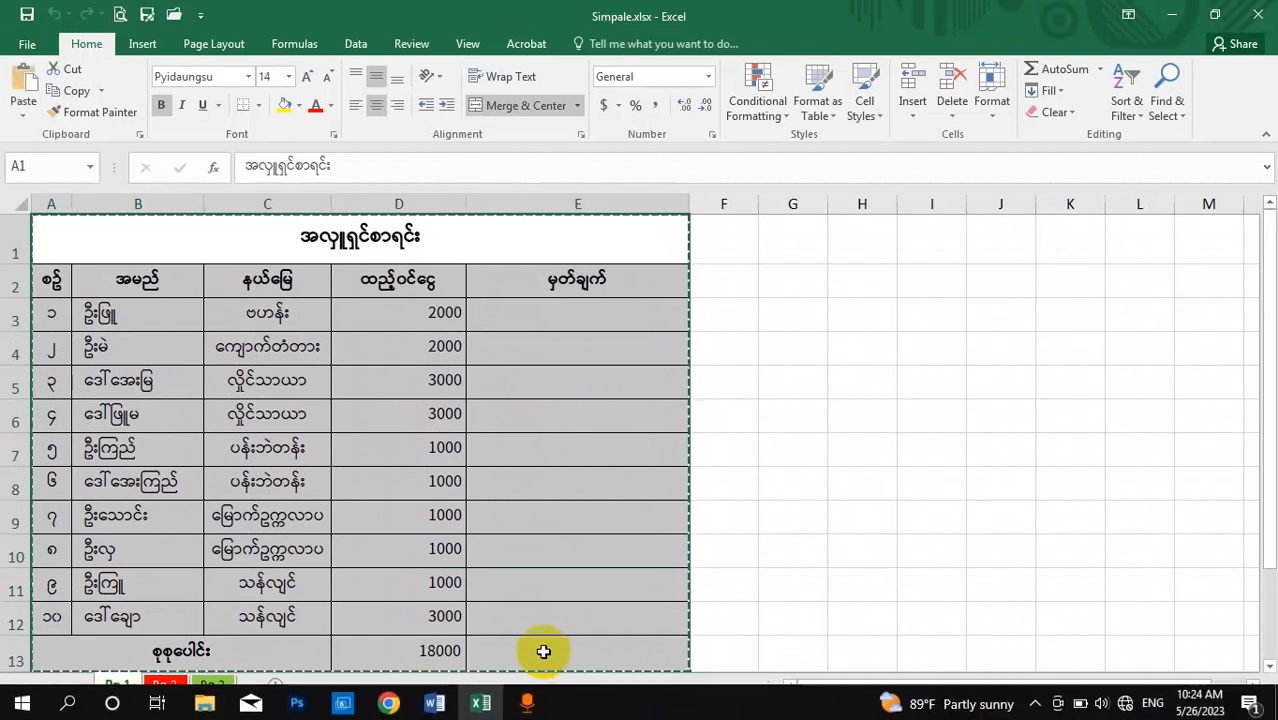
Switch to the Word document Excel to Word.docx and insert a new Microsoft Excel Macro-Enabled Worksheet object on the blank page
click(430, 702)
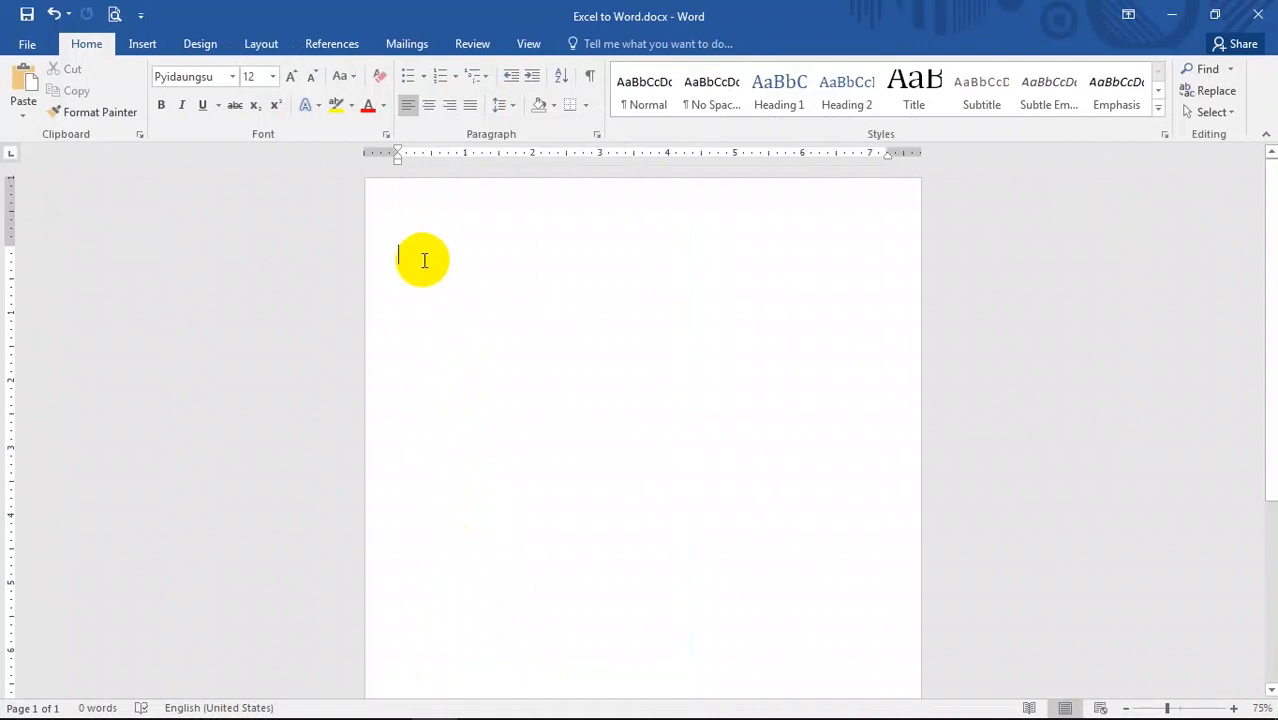
click(157, 45)
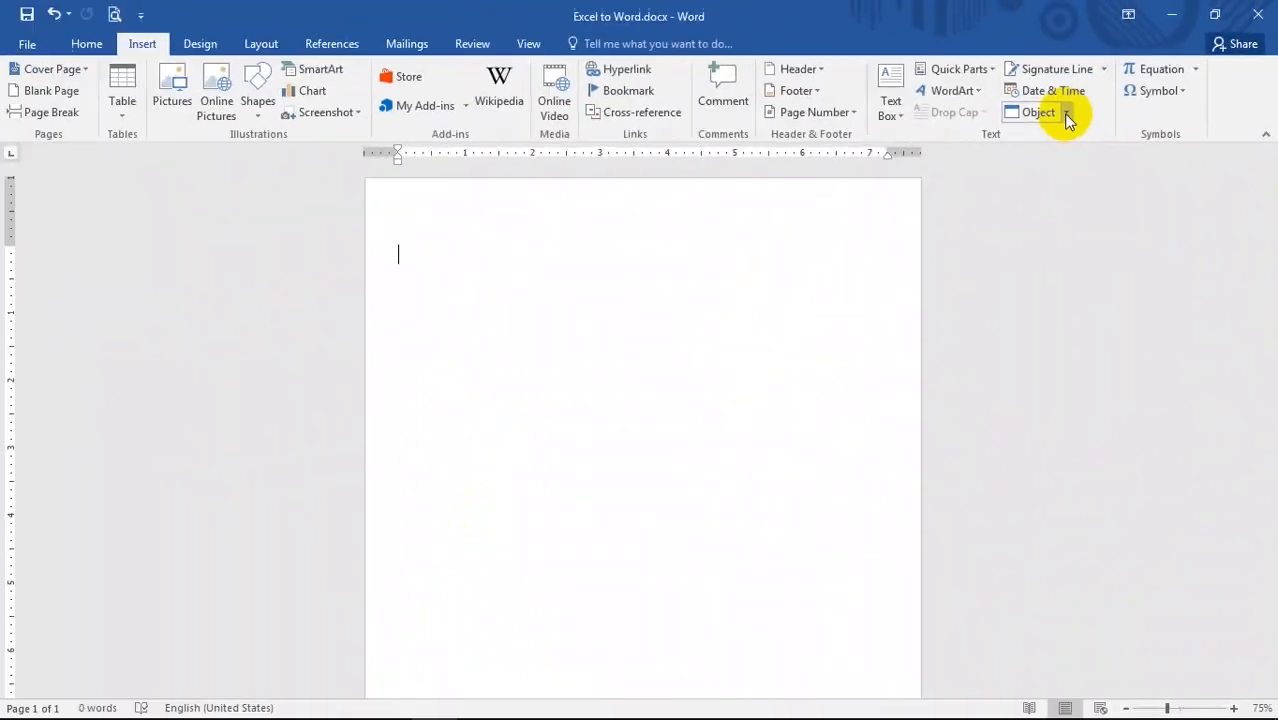
click(855, 224)
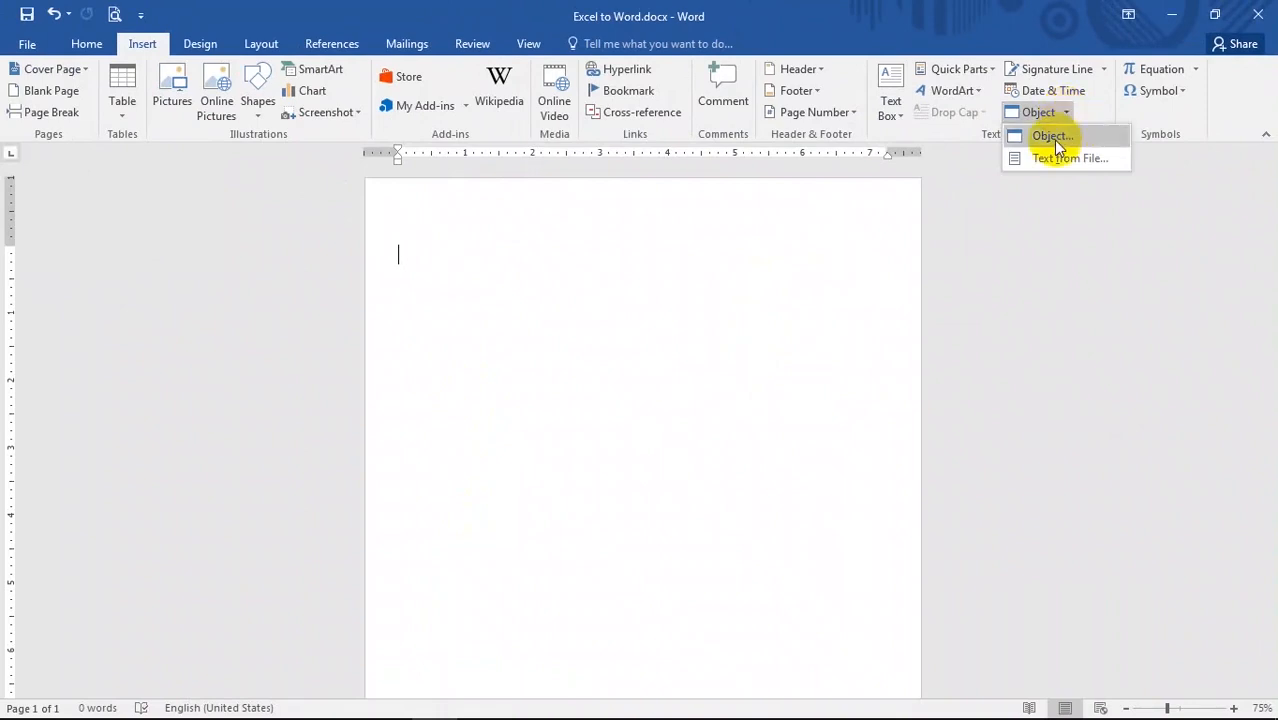
click(1052, 136)
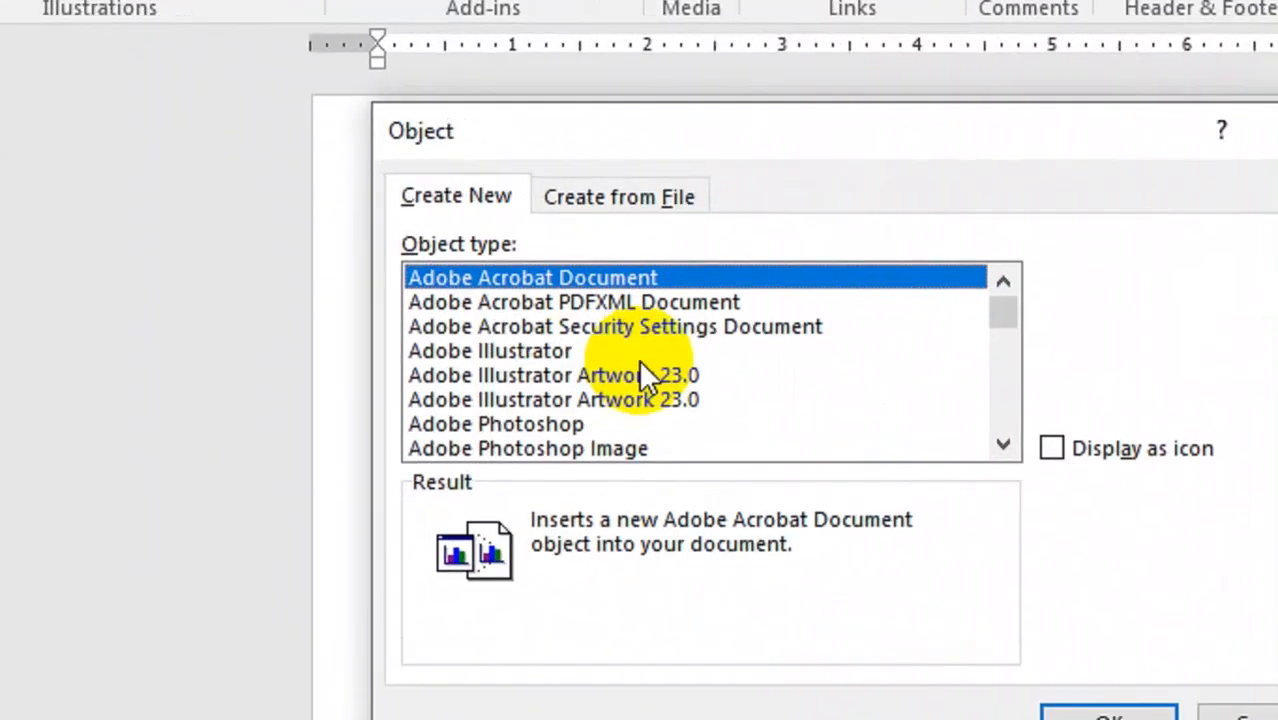
scroll(548, 316, down, 3)
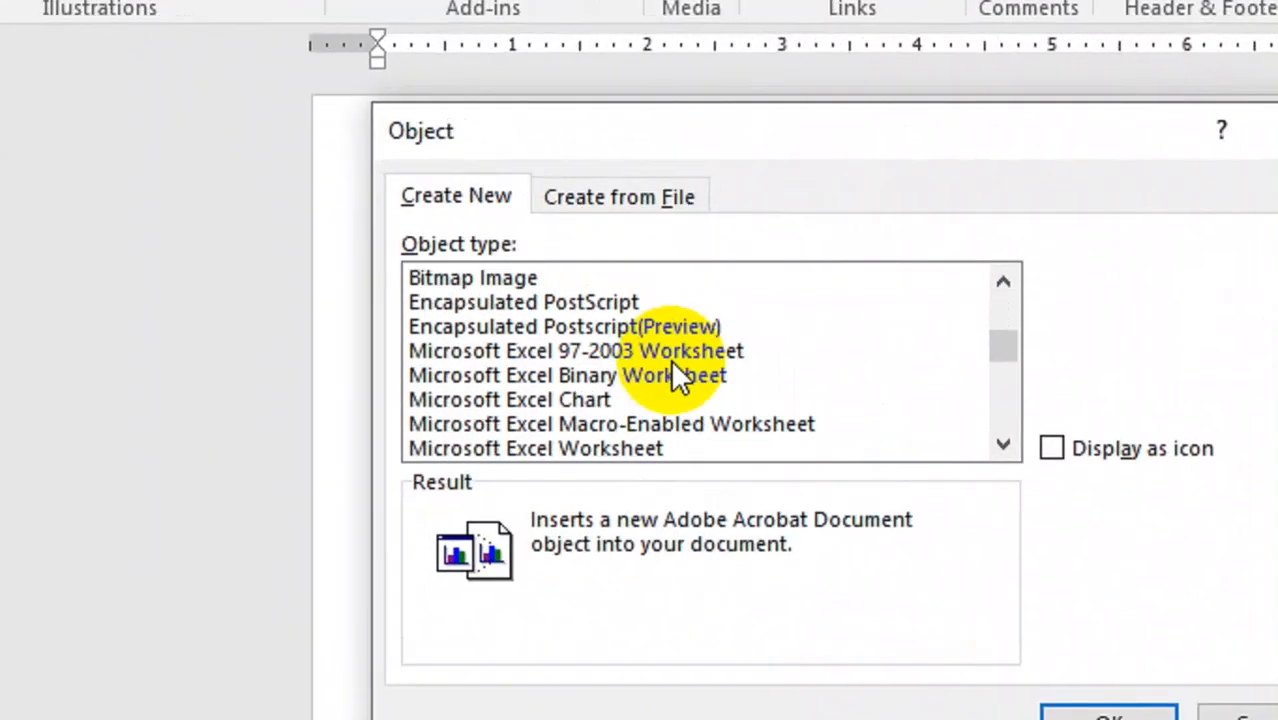
scroll(720, 395, down, 1)
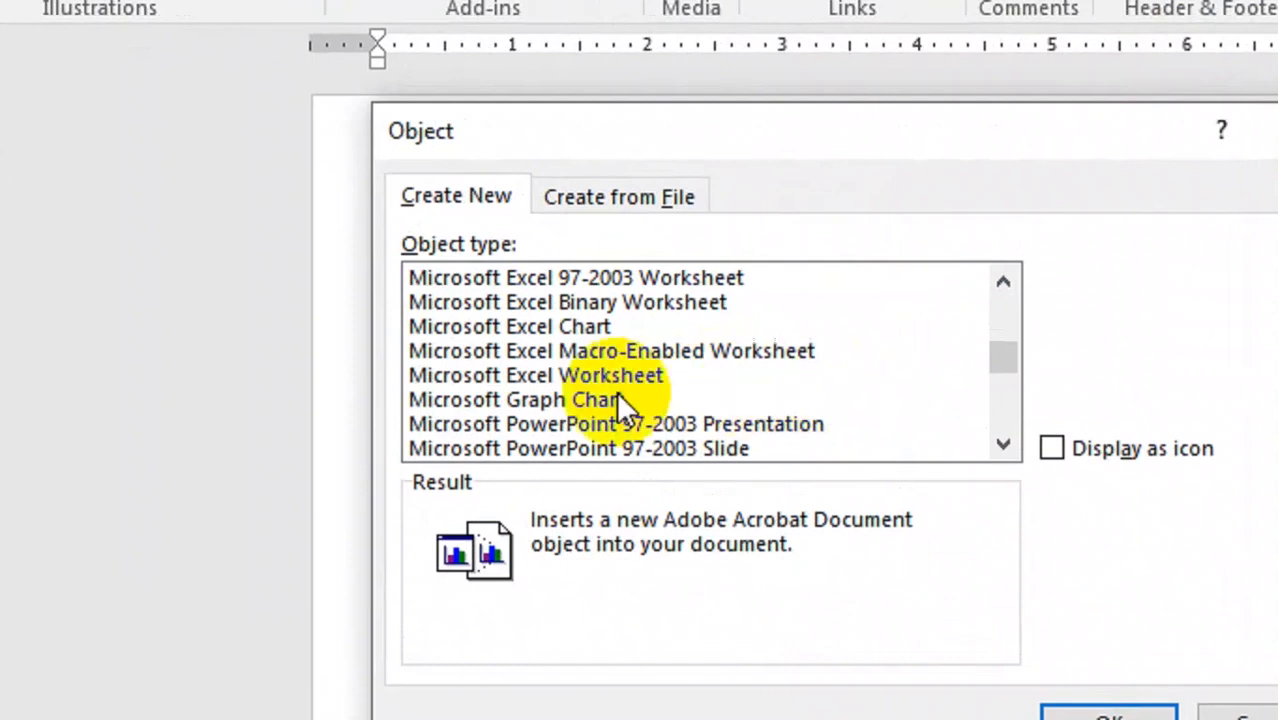
click(522, 374)
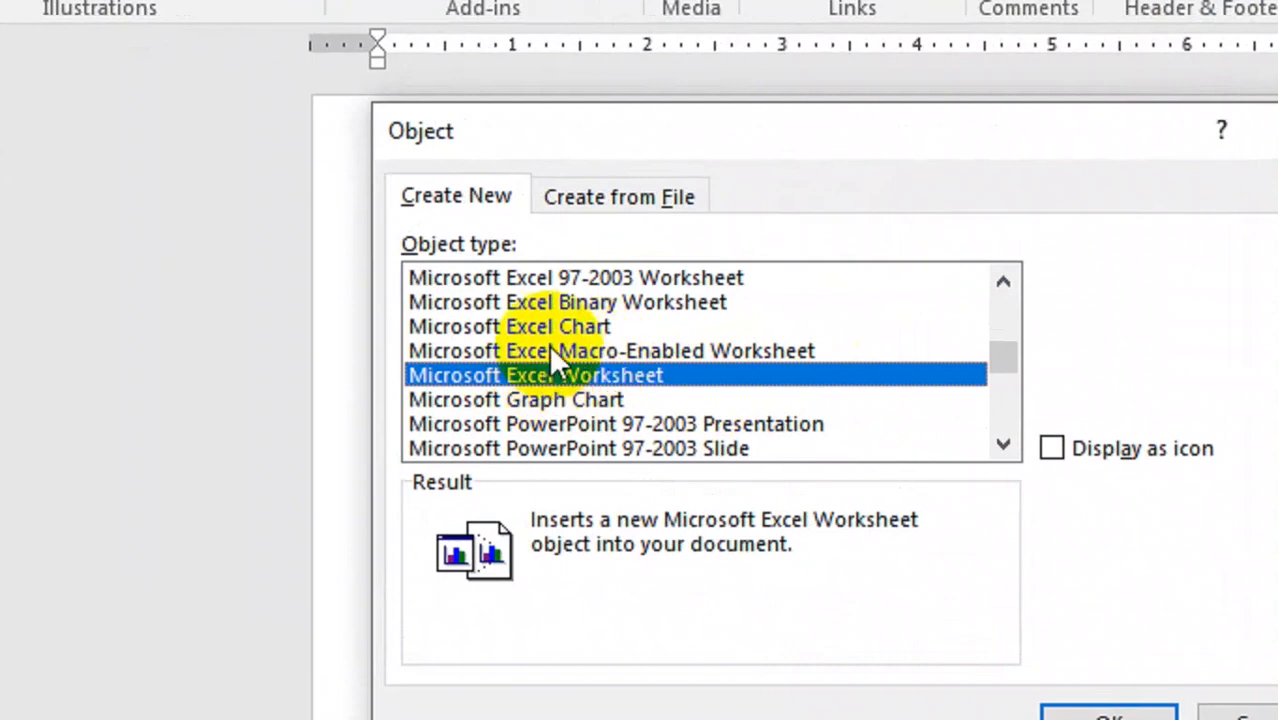
click(548, 344)
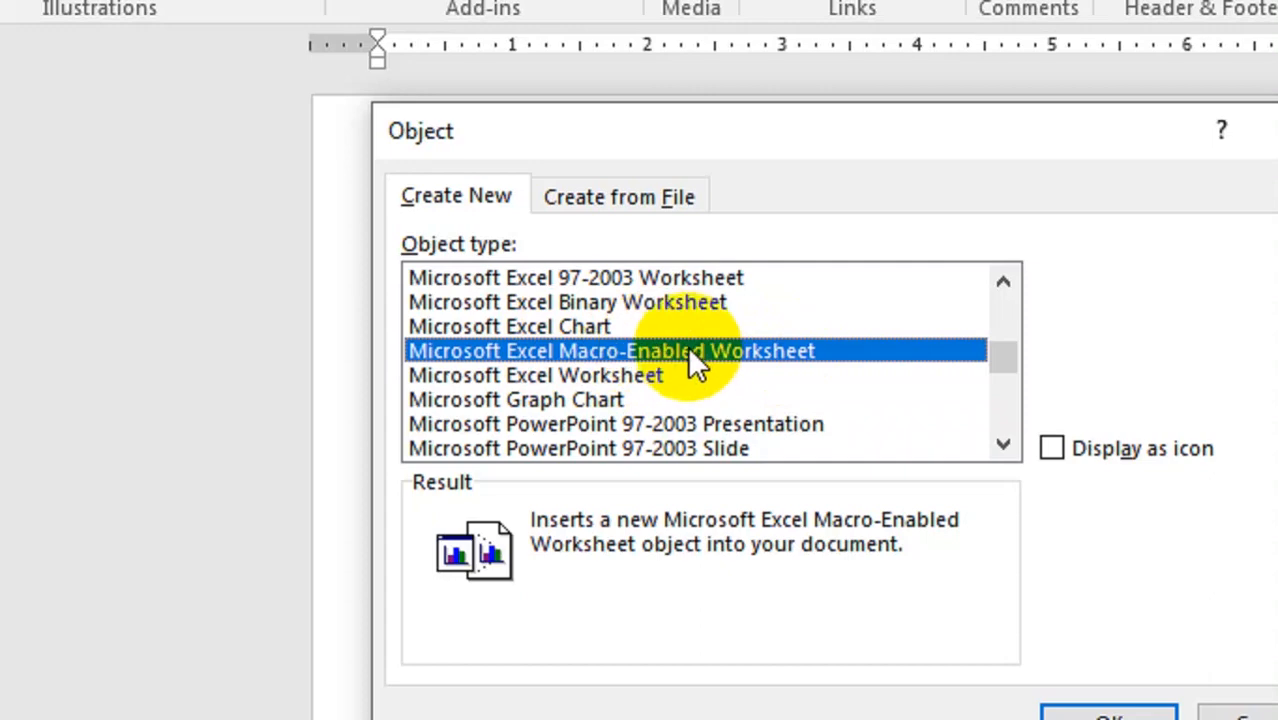
click(585, 372)
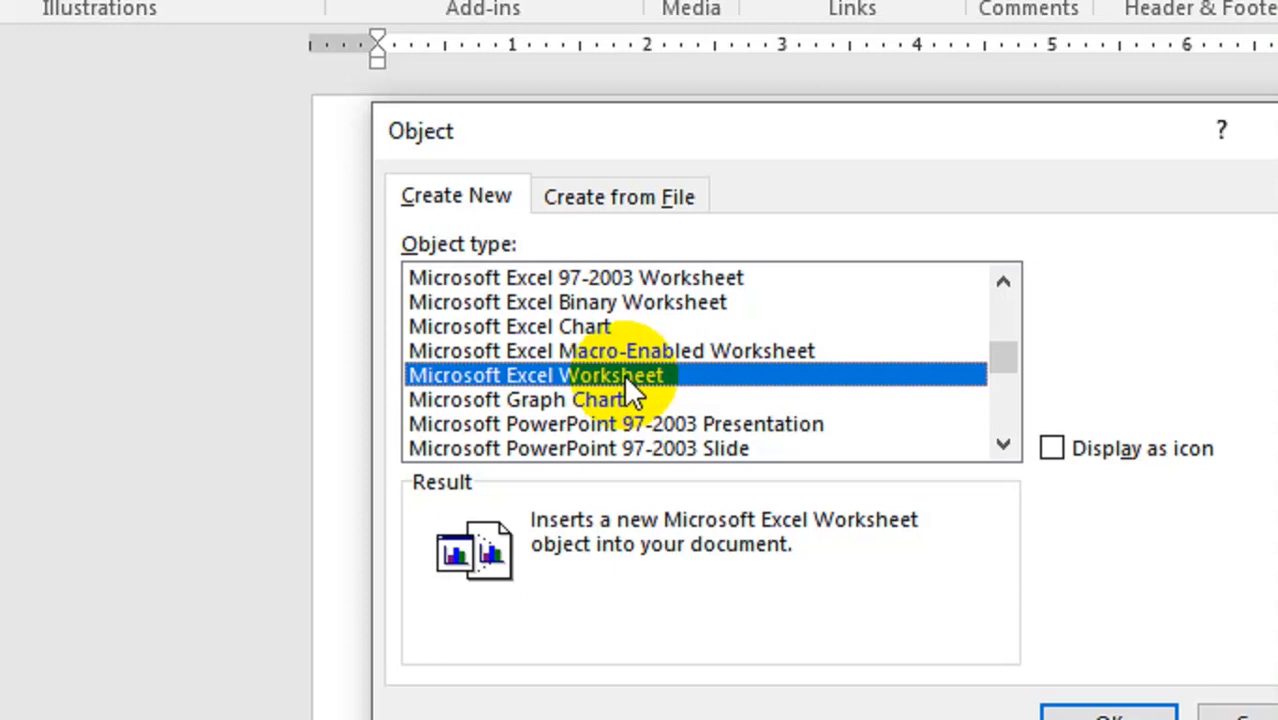
click(556, 345)
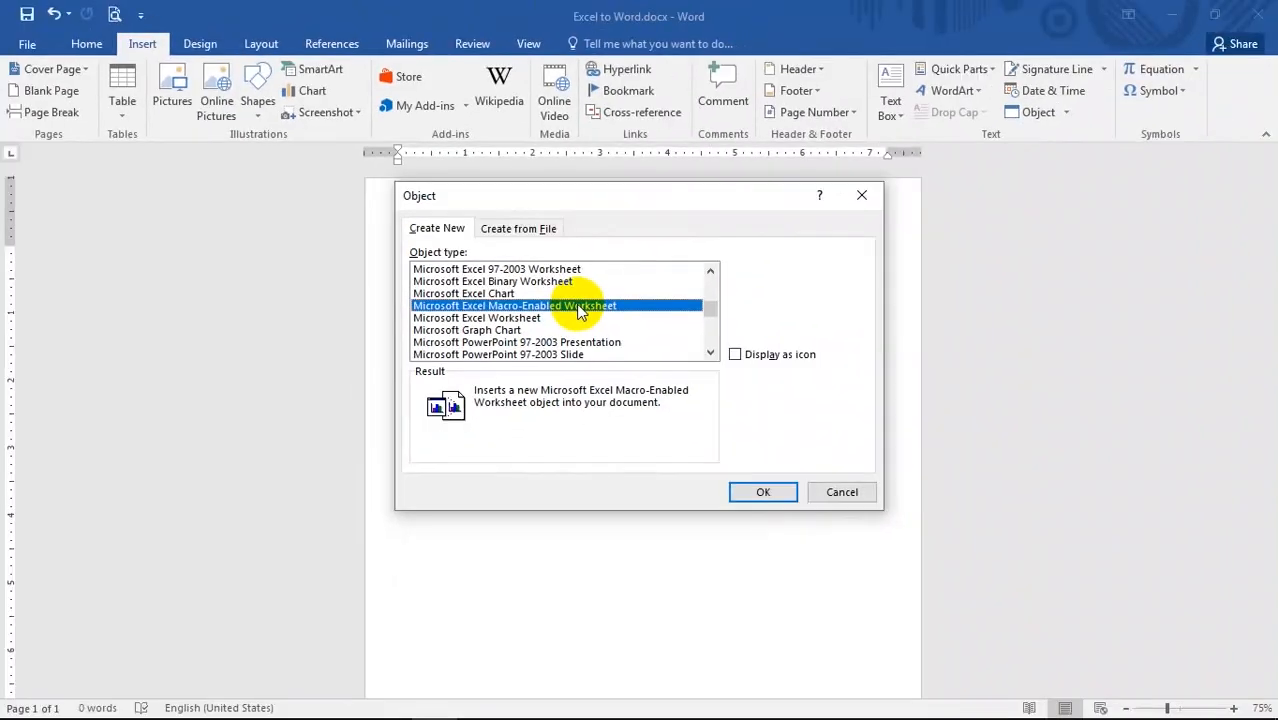
click(766, 491)
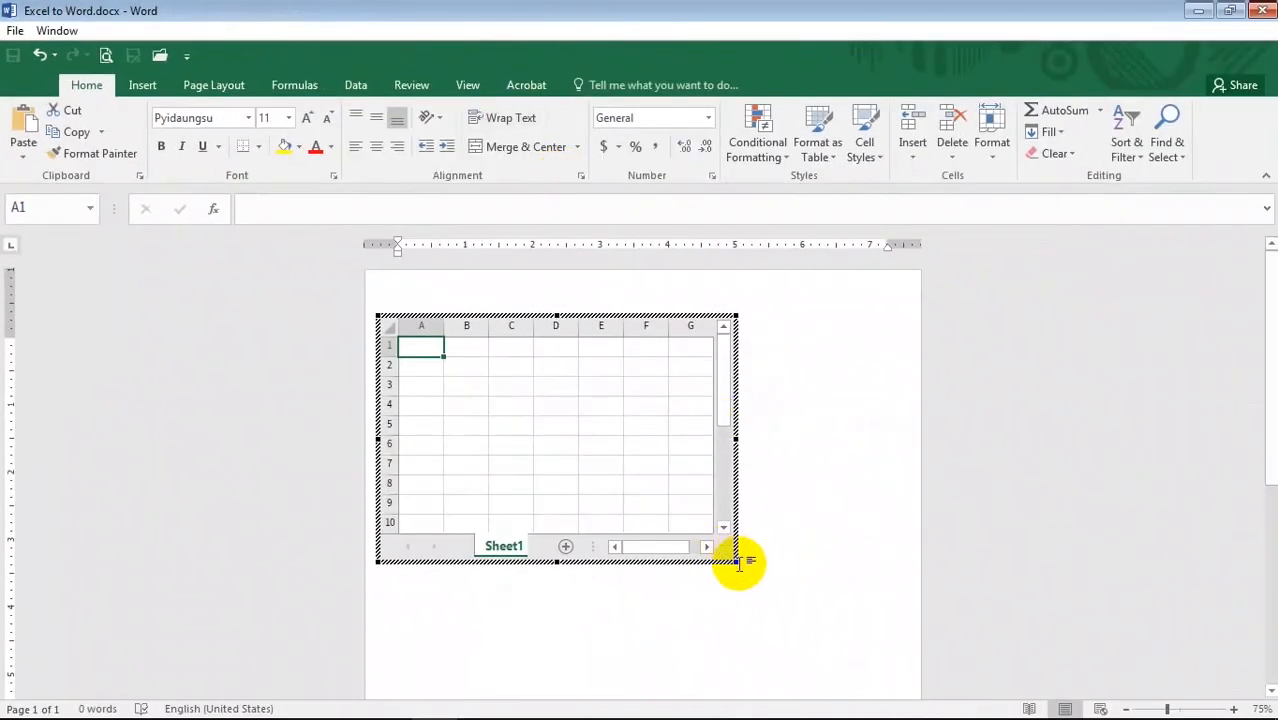
Enlarge the embedded worksheet frame to show columns A to K and rows 1 to 15
drag(736, 561, 737, 561)
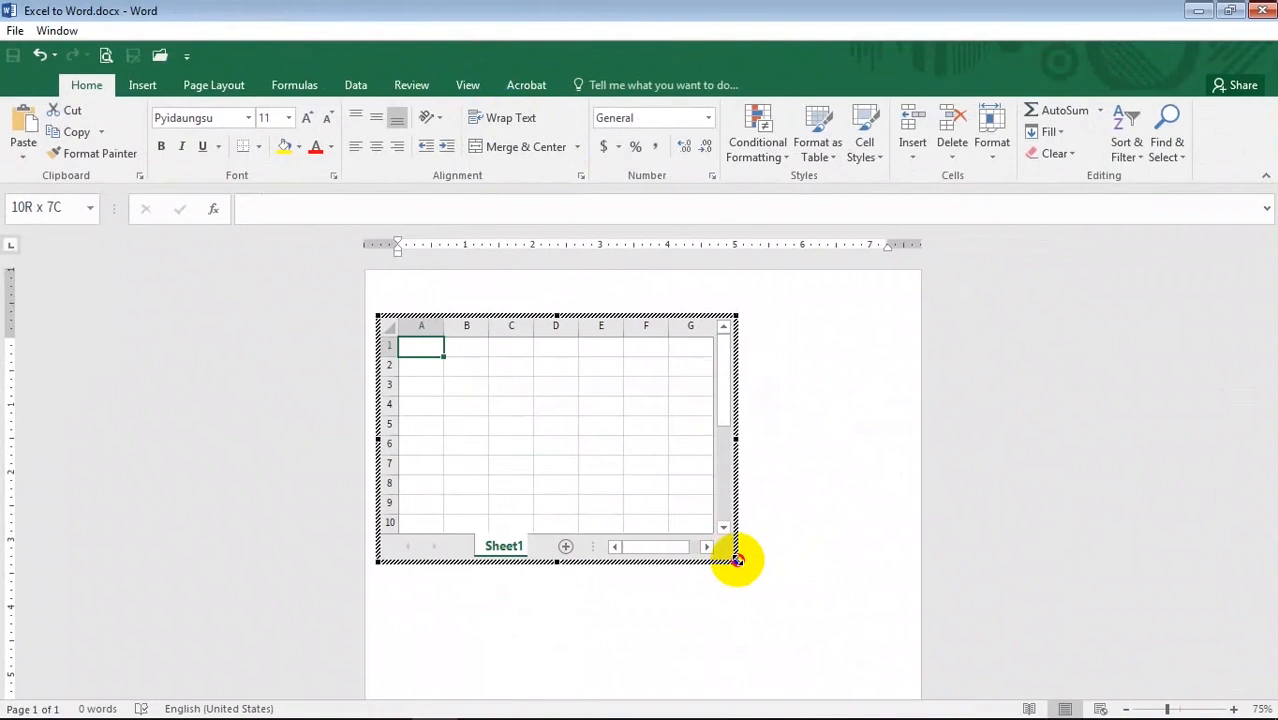
drag(736, 561, 908, 658)
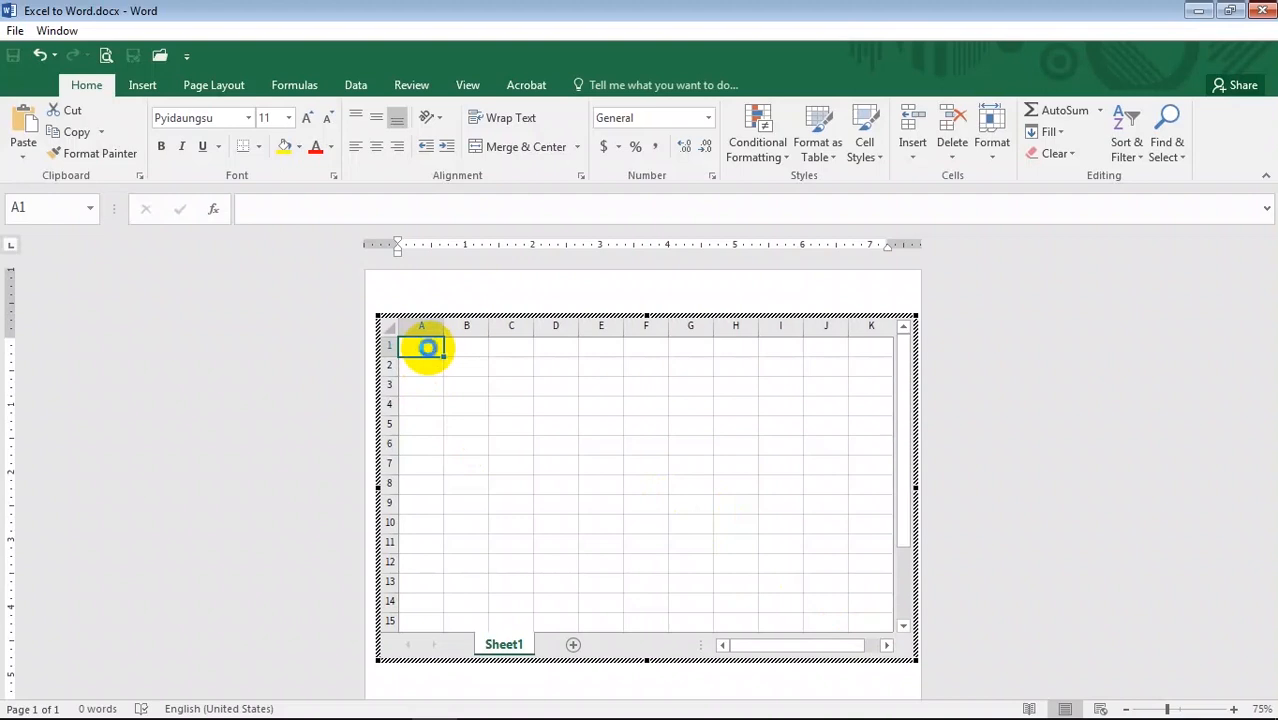
key(ctrl+v)
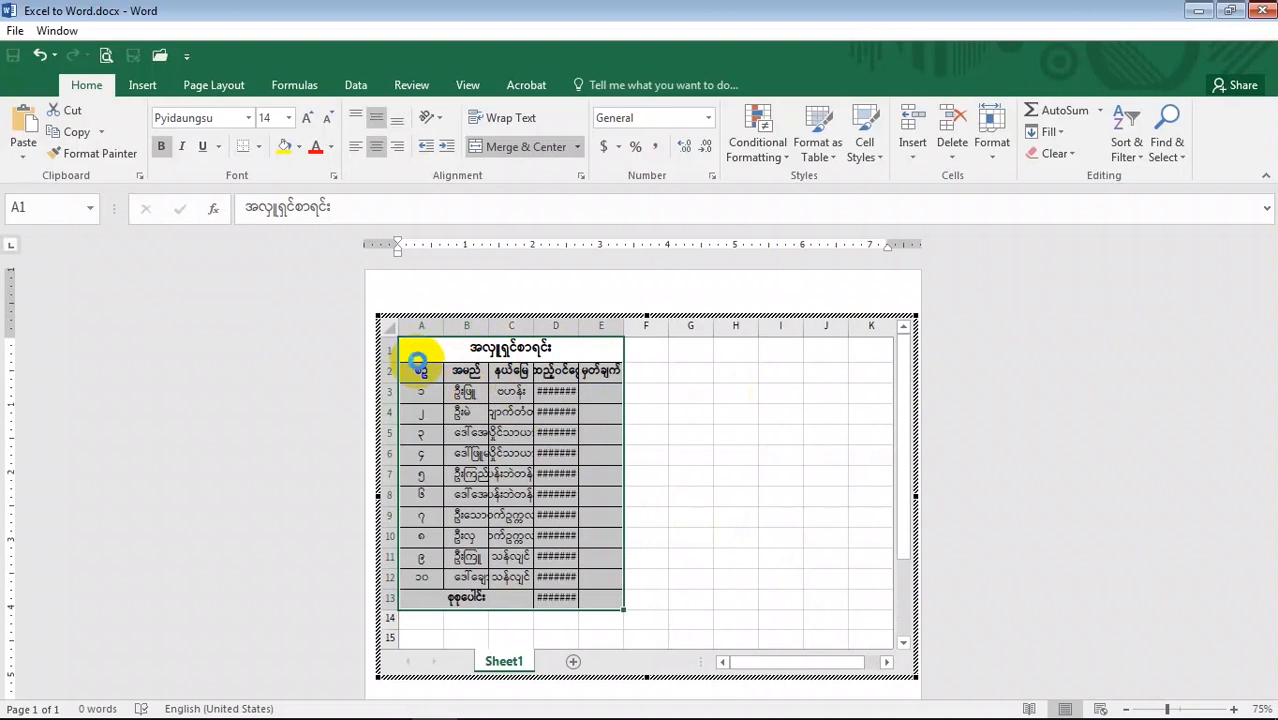
key(ctrl+z)
click(493, 418)
click(416, 352)
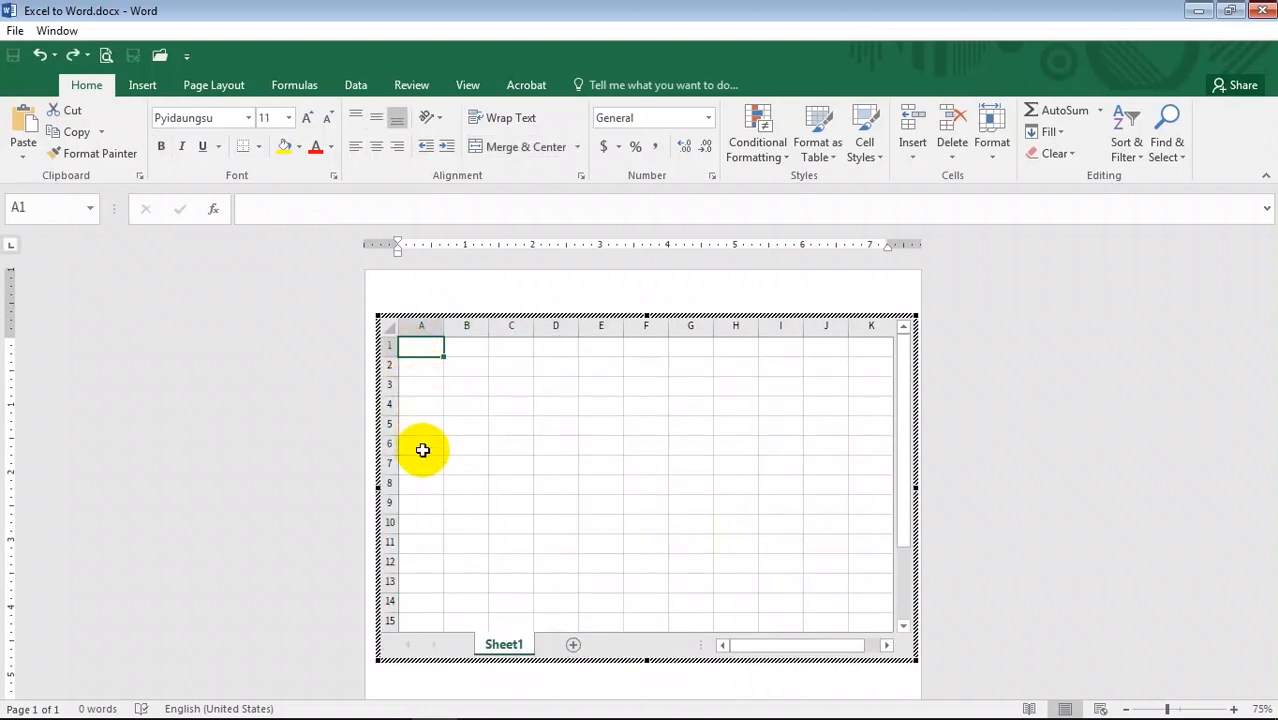
click(422, 368)
Paste the copied table at cell A1 of the embedded worksheet and autofit the widths of columns A to E
click(424, 348)
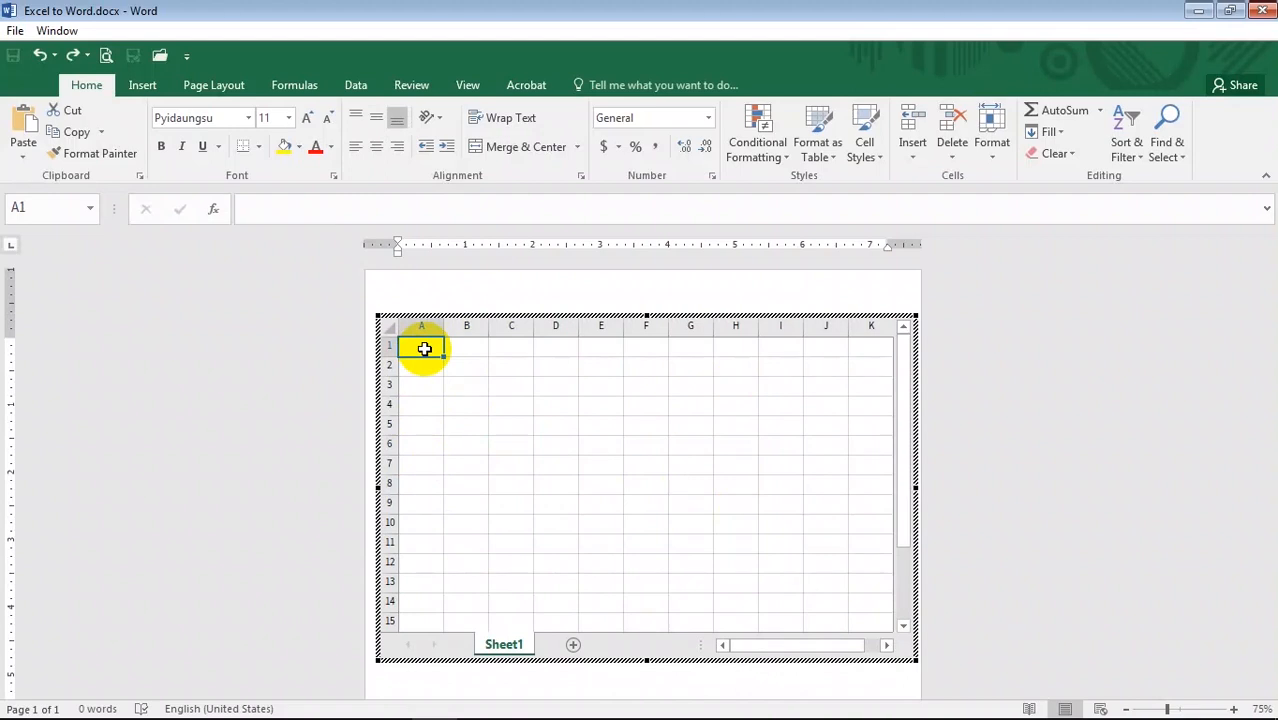
key(ctrl+v)
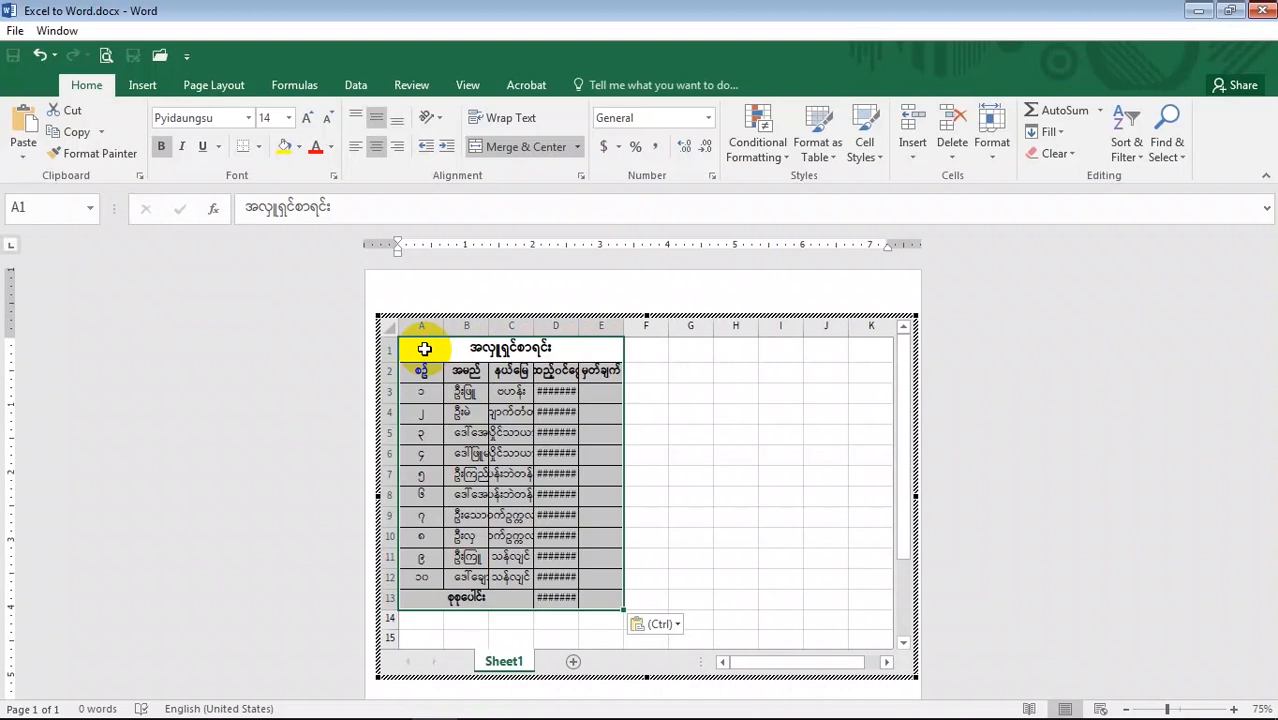
click(540, 495)
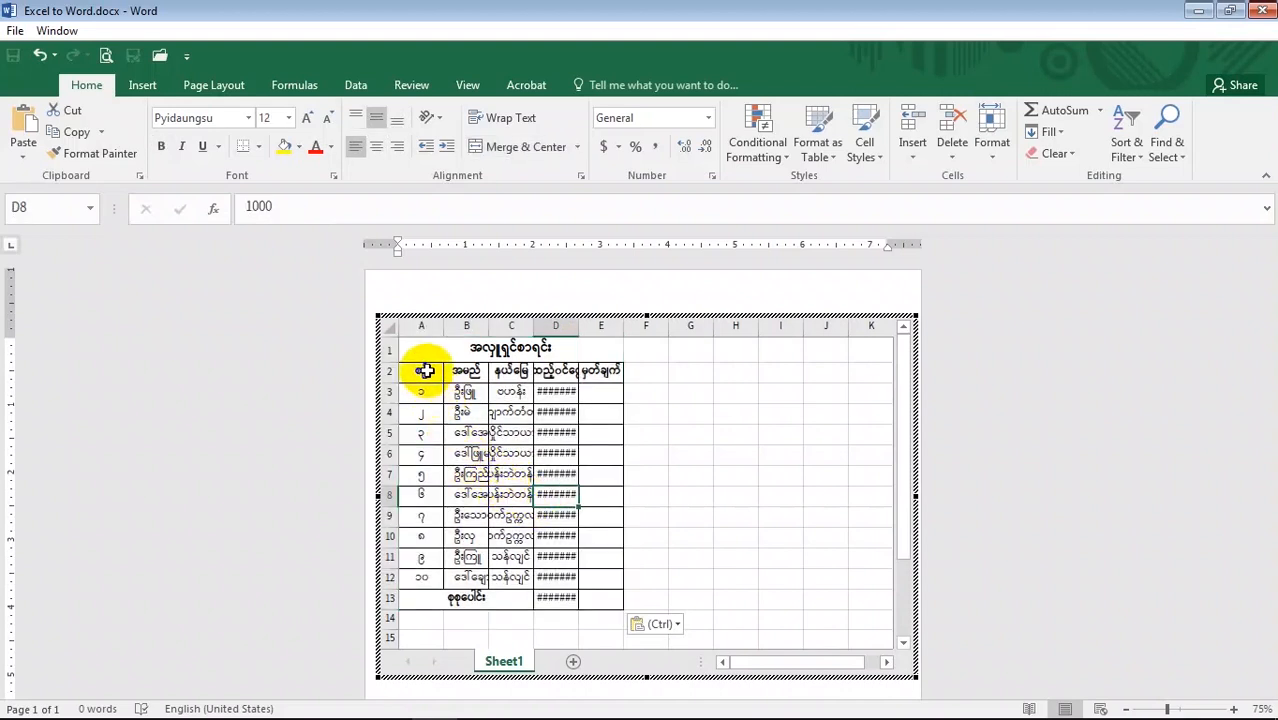
drag(421, 326, 602, 321)
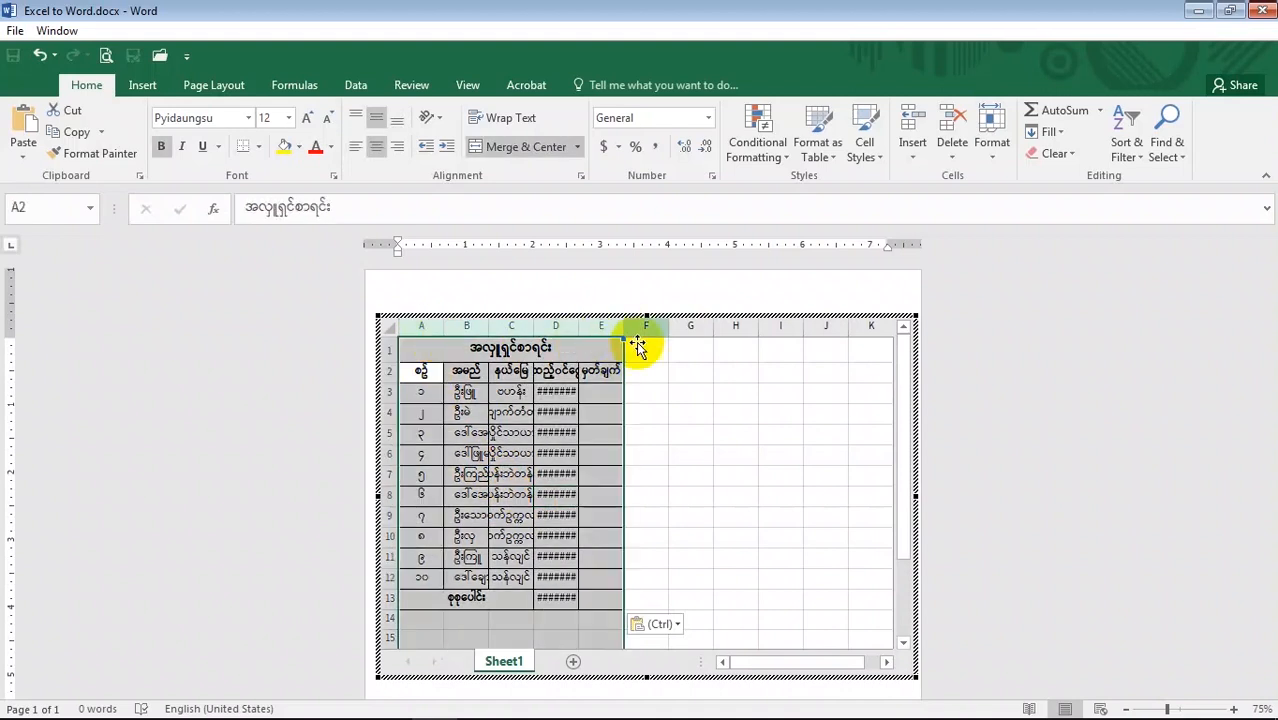
double_click(624, 327)
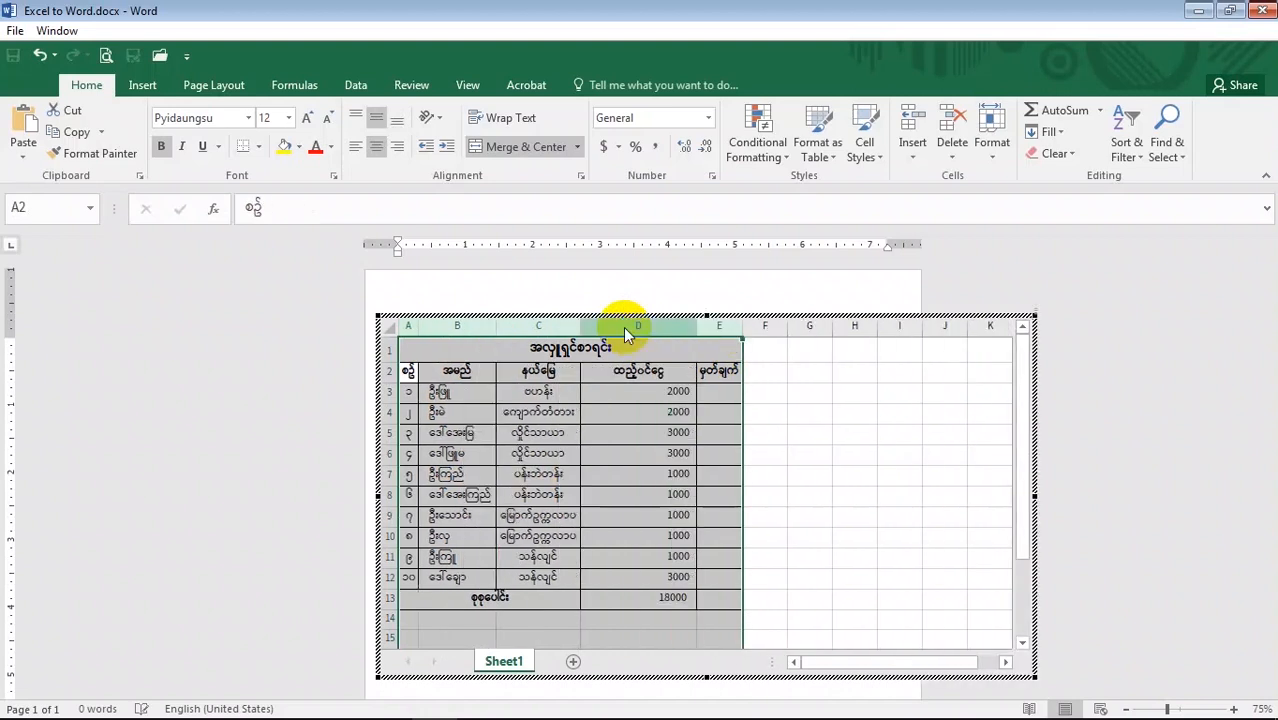
Widen columns B, C and E of the embedded table so it spans nearly the page width
click(675, 476)
drag(501, 332, 519, 322)
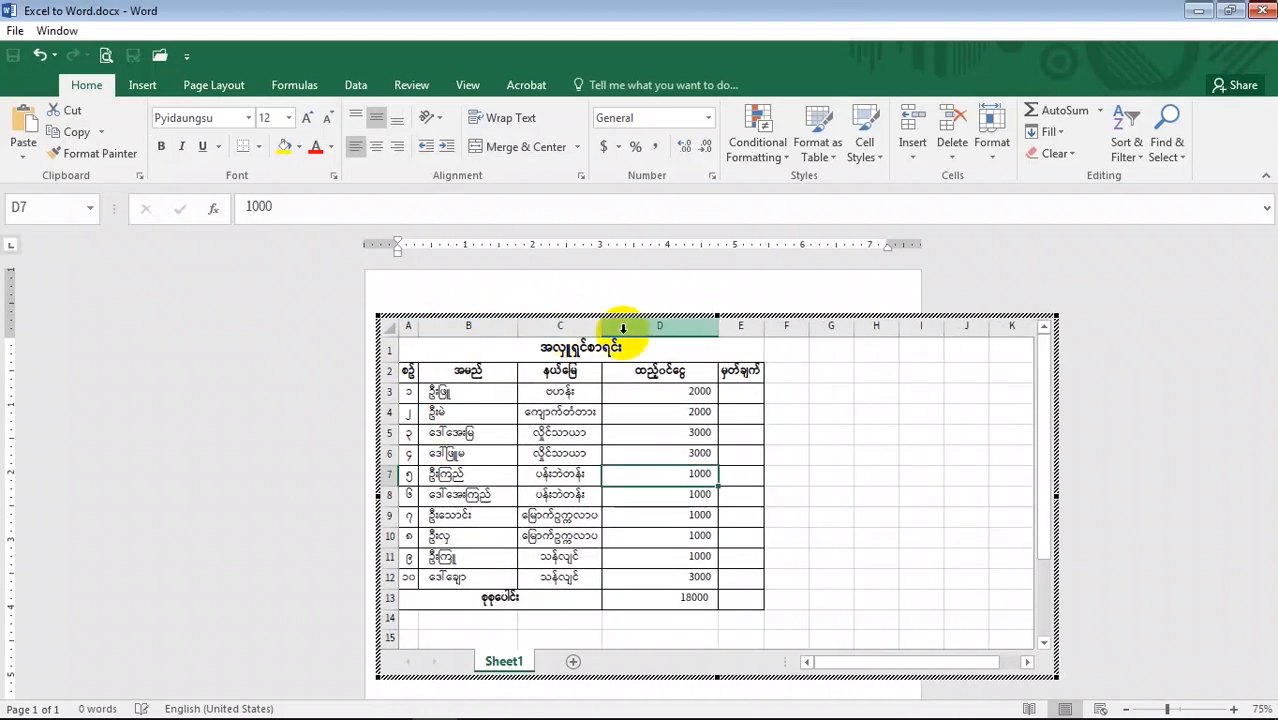
drag(605, 323, 622, 325)
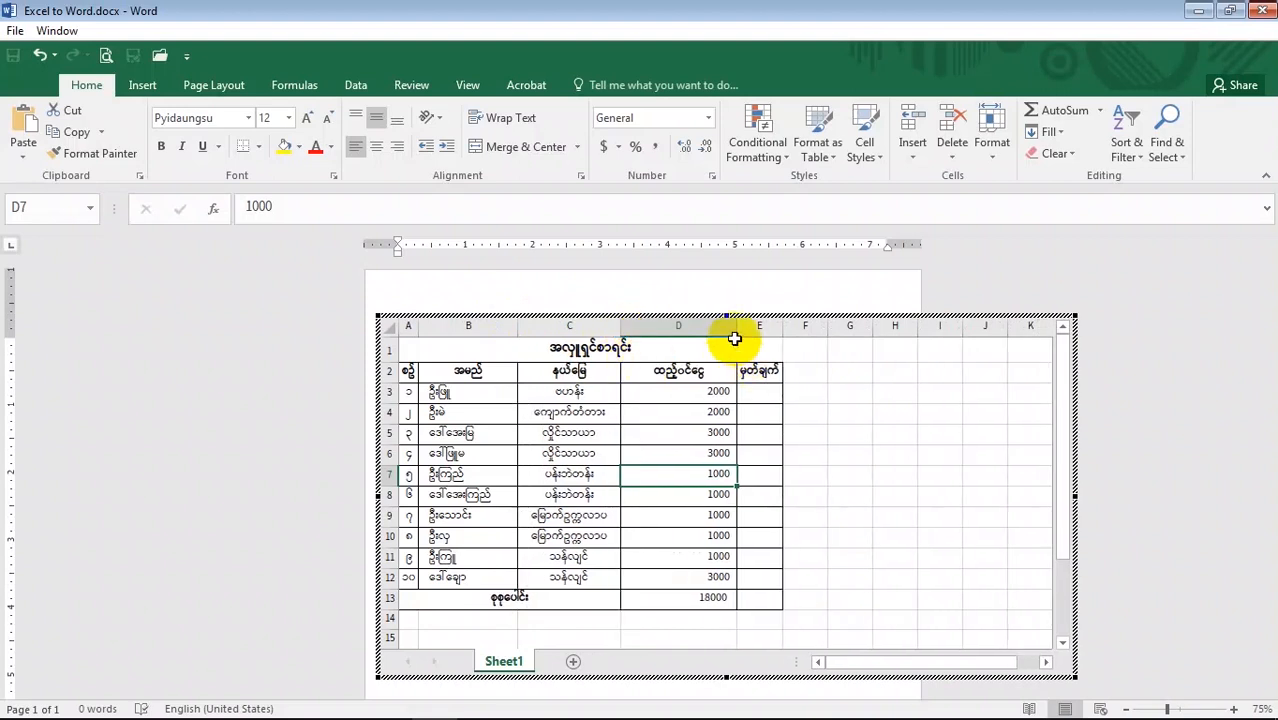
drag(736, 322, 841, 332)
drag(620, 325, 636, 329)
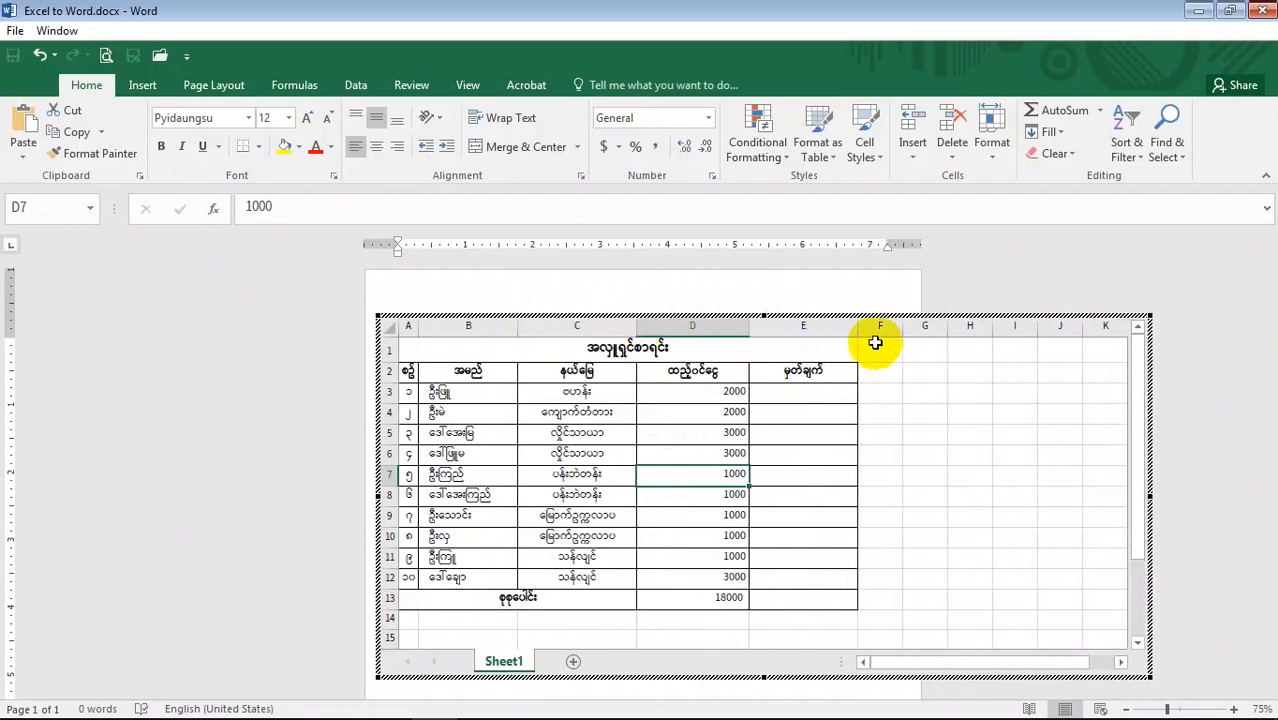
drag(857, 327, 859, 327)
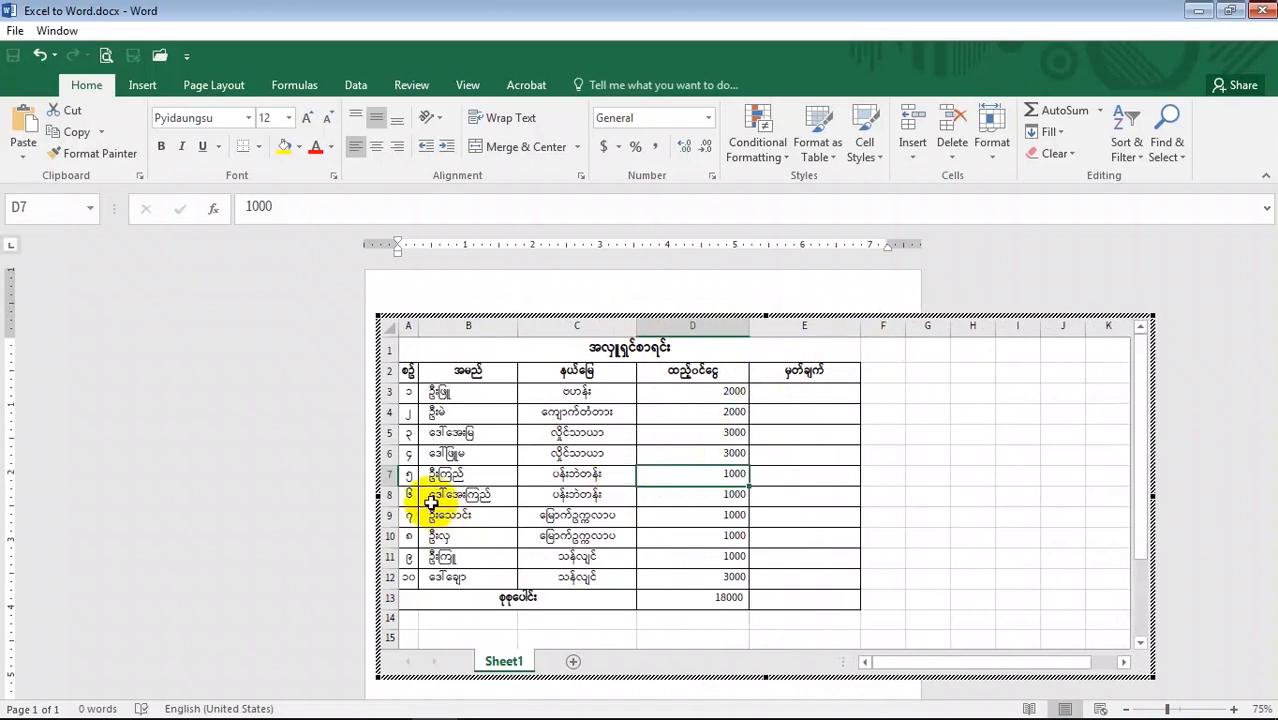
Increase the height of table rows 1 to 13 uniformly and leave the embedded worksheet's editing mode
click(465, 453)
click(389, 349)
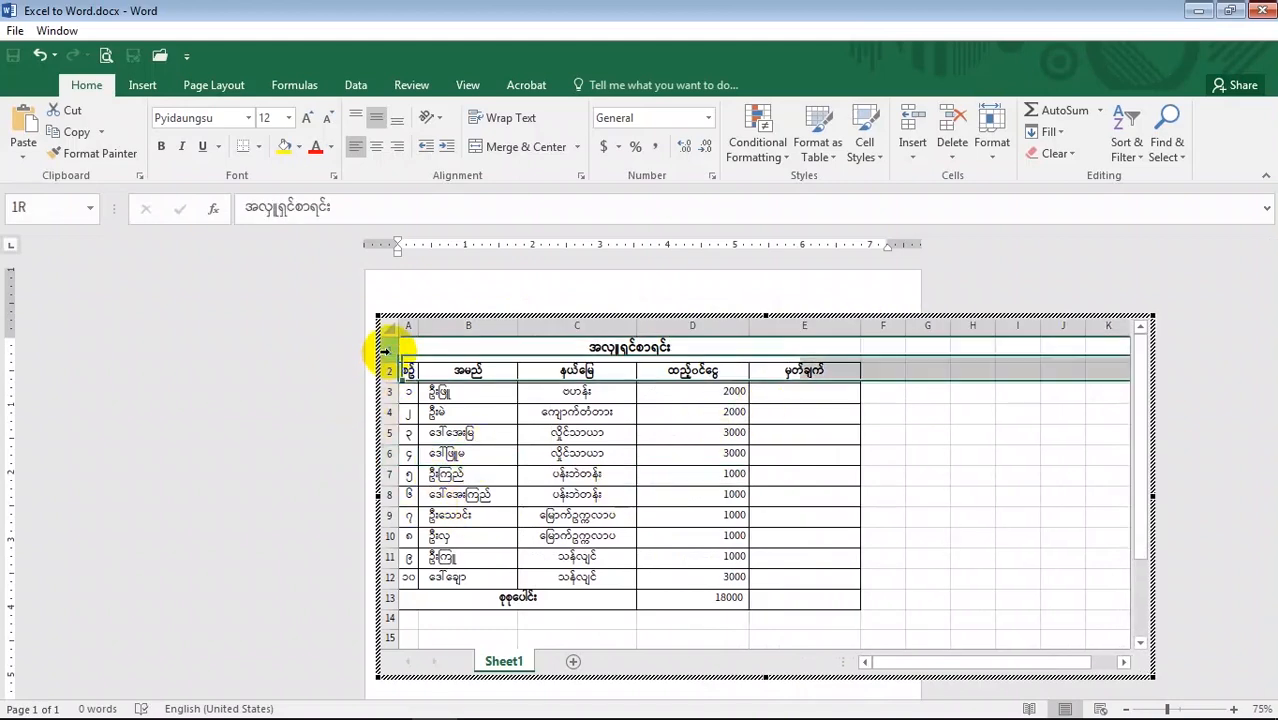
shift+click(392, 600)
drag(391, 609, 391, 575)
scroll(508, 557, down, 2)
scroll(473, 588, up, 2)
click(662, 480)
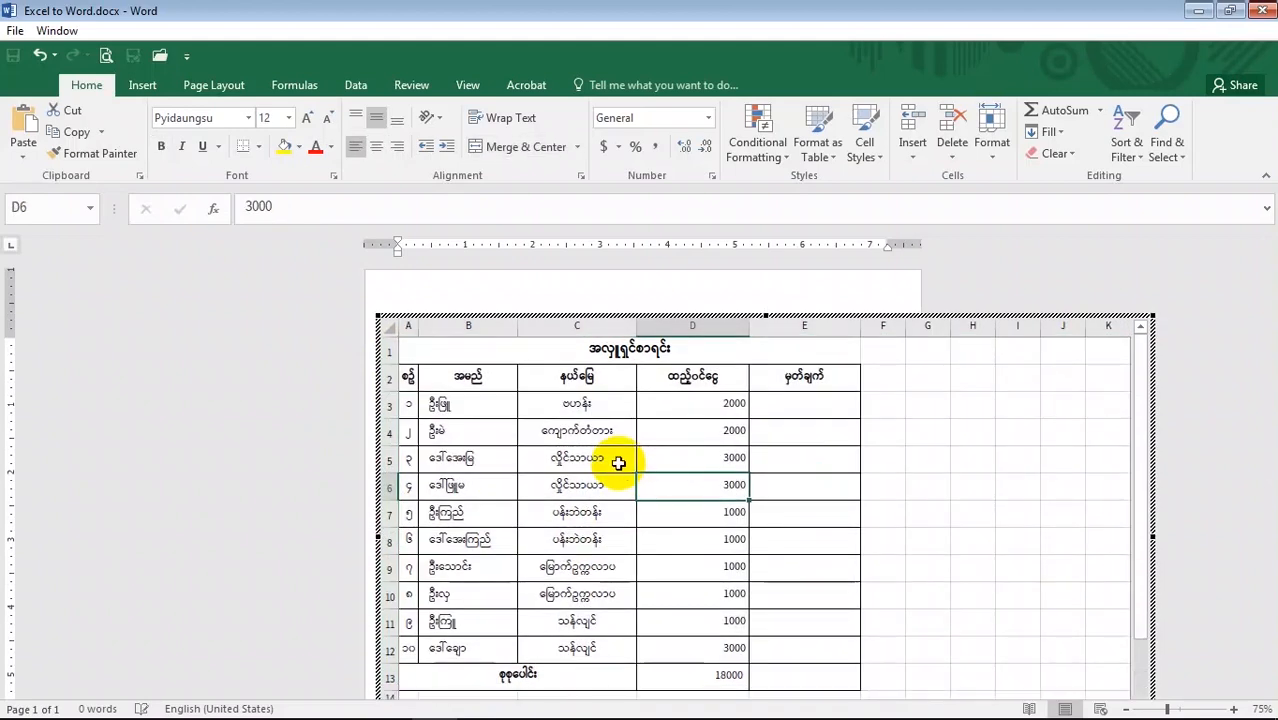
drag(1272, 308, 1272, 340)
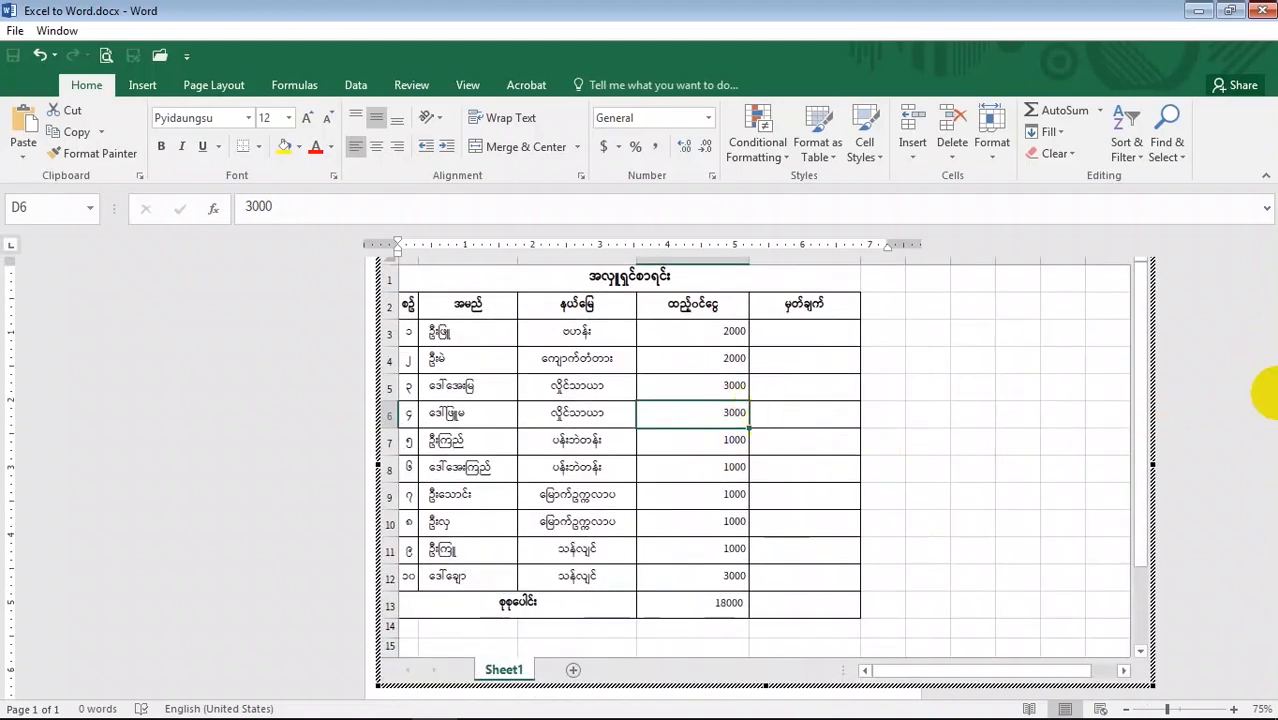
scroll(1268, 440, up, 2)
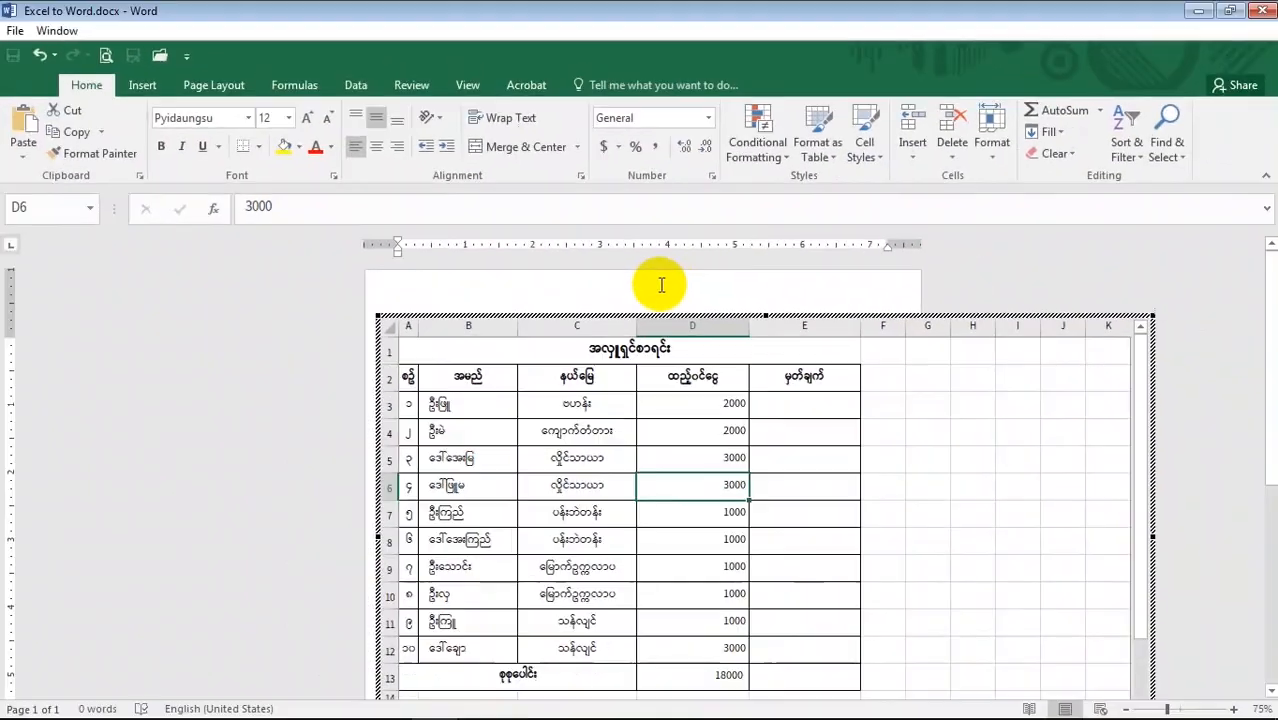
click(660, 280)
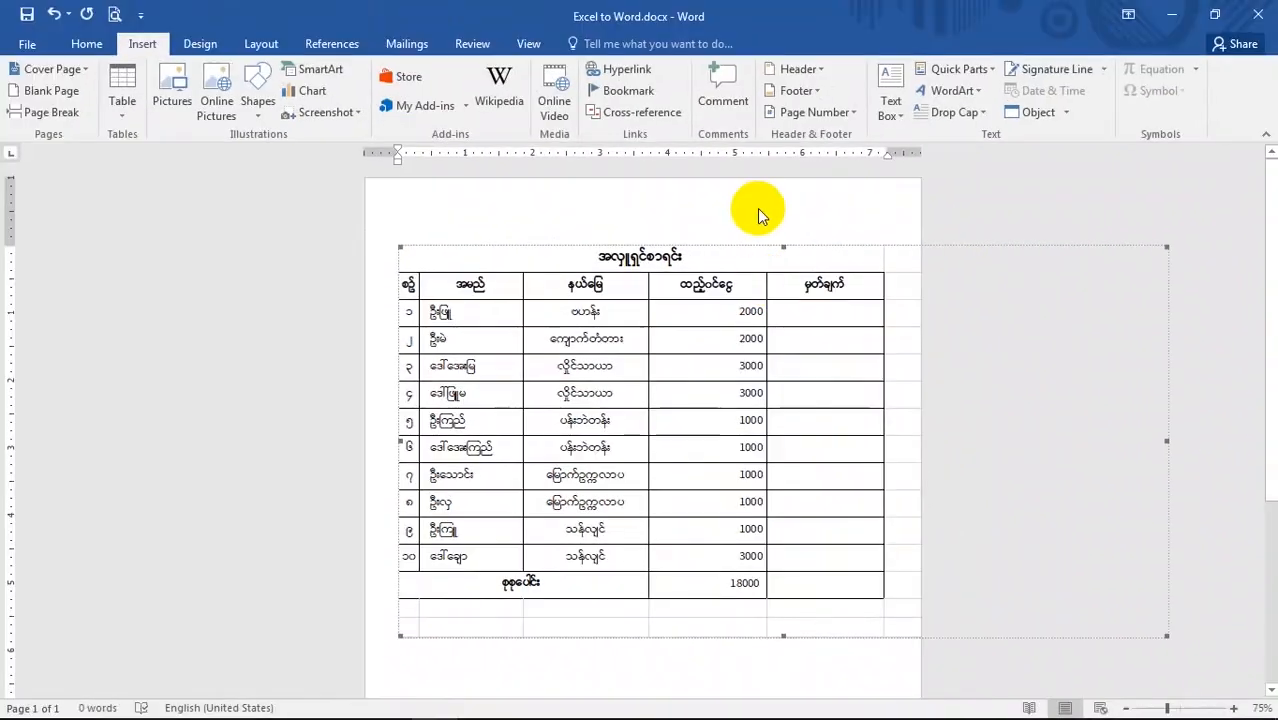
Hide the gridlines of the embedded worksheet and leave its editing mode
double_click(610, 370)
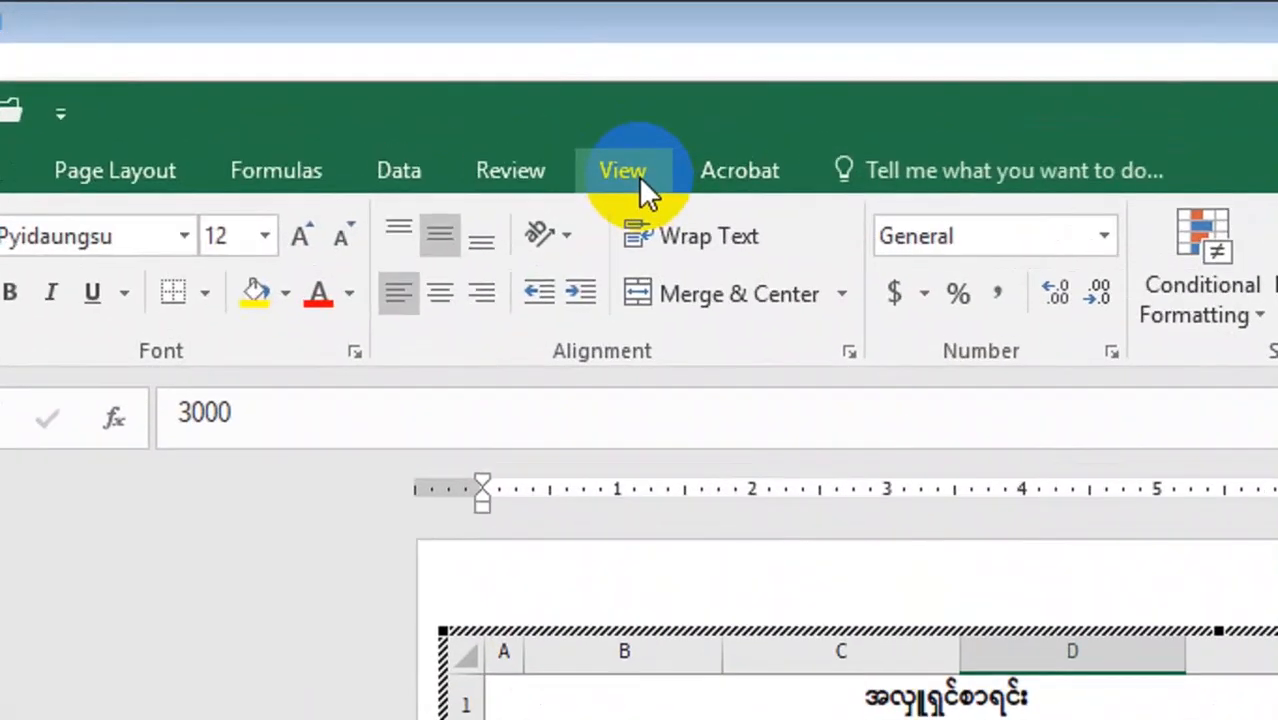
click(630, 176)
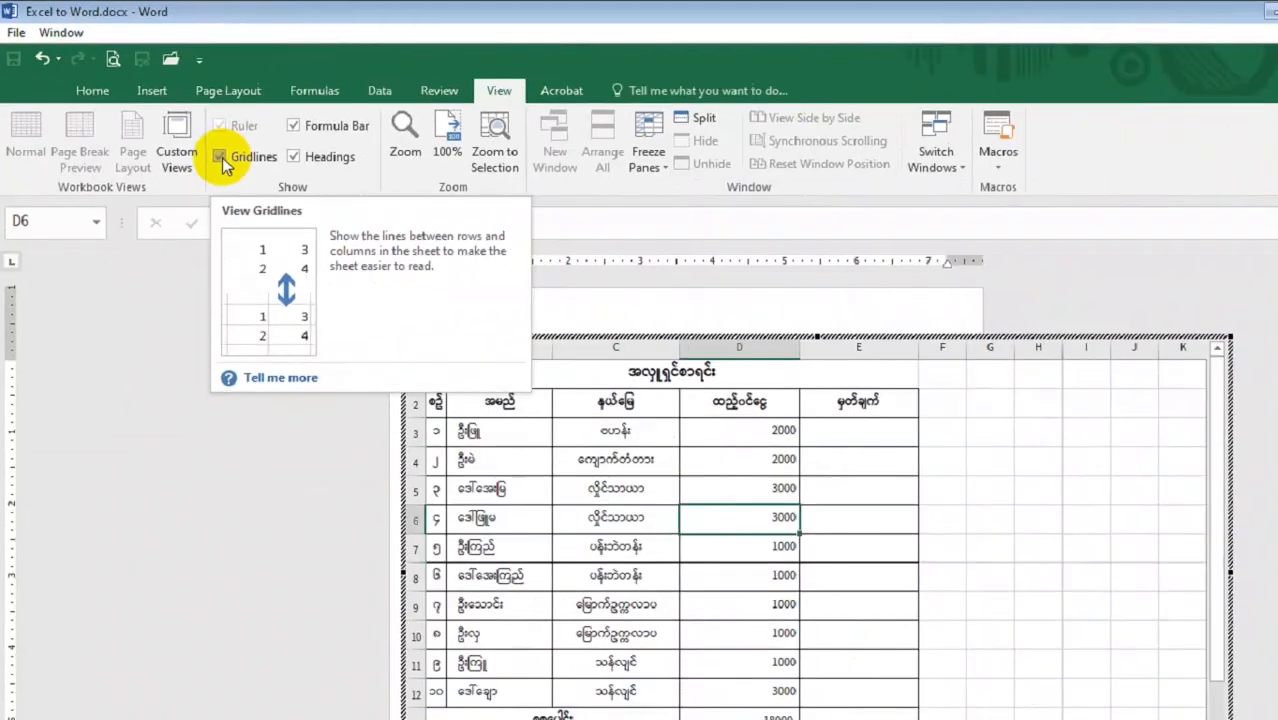
click(411, 293)
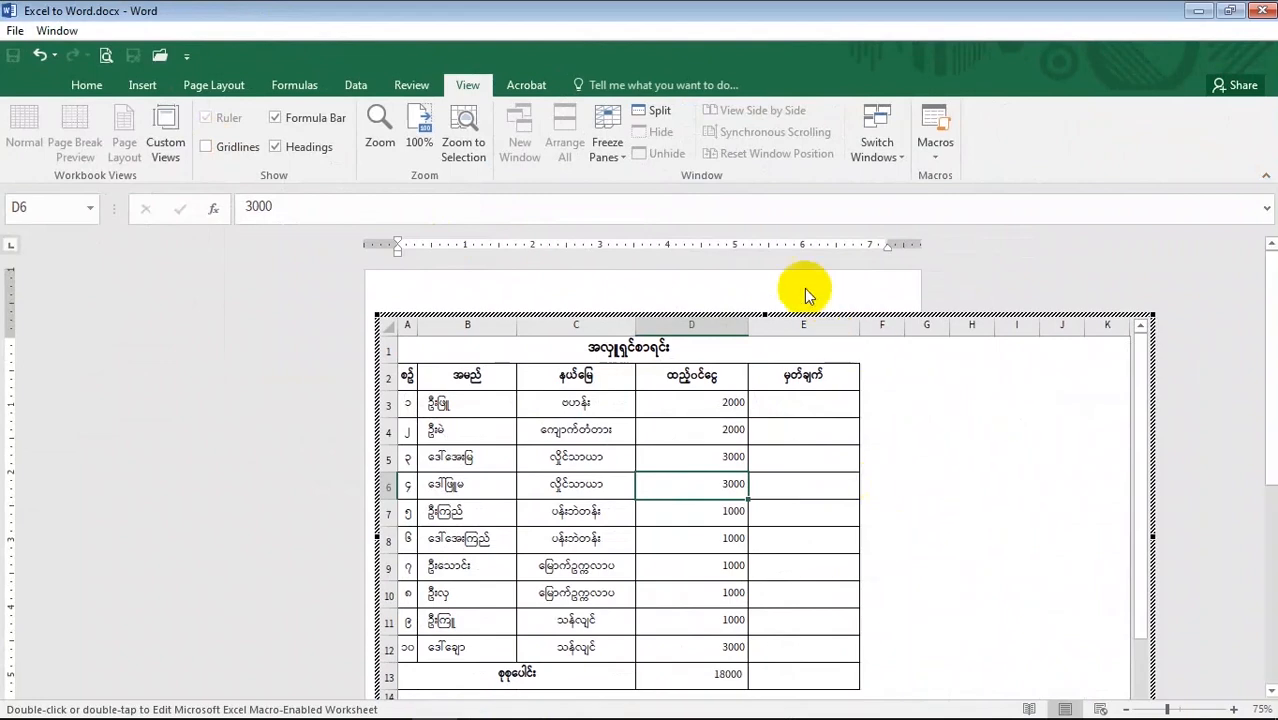
click(773, 279)
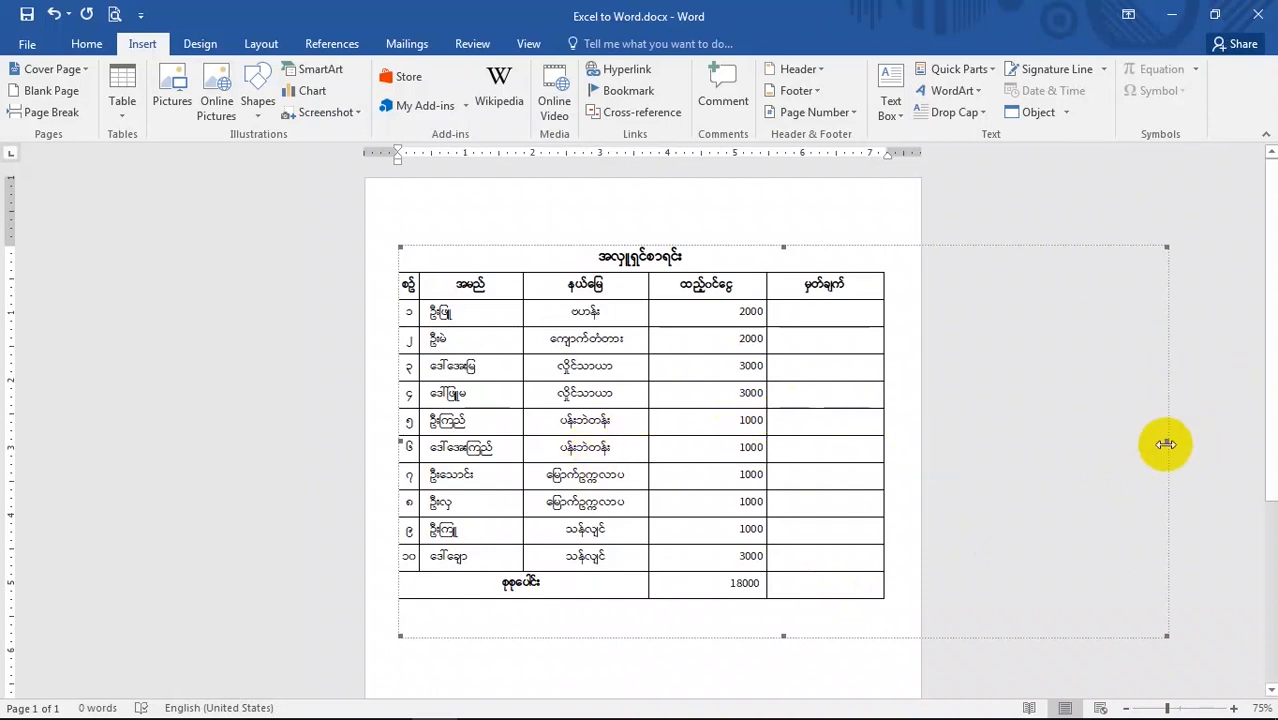
Try to narrow the embedded table by resizing its object frame outside editing mode, and undo the resize
drag(1166, 444, 1014, 440)
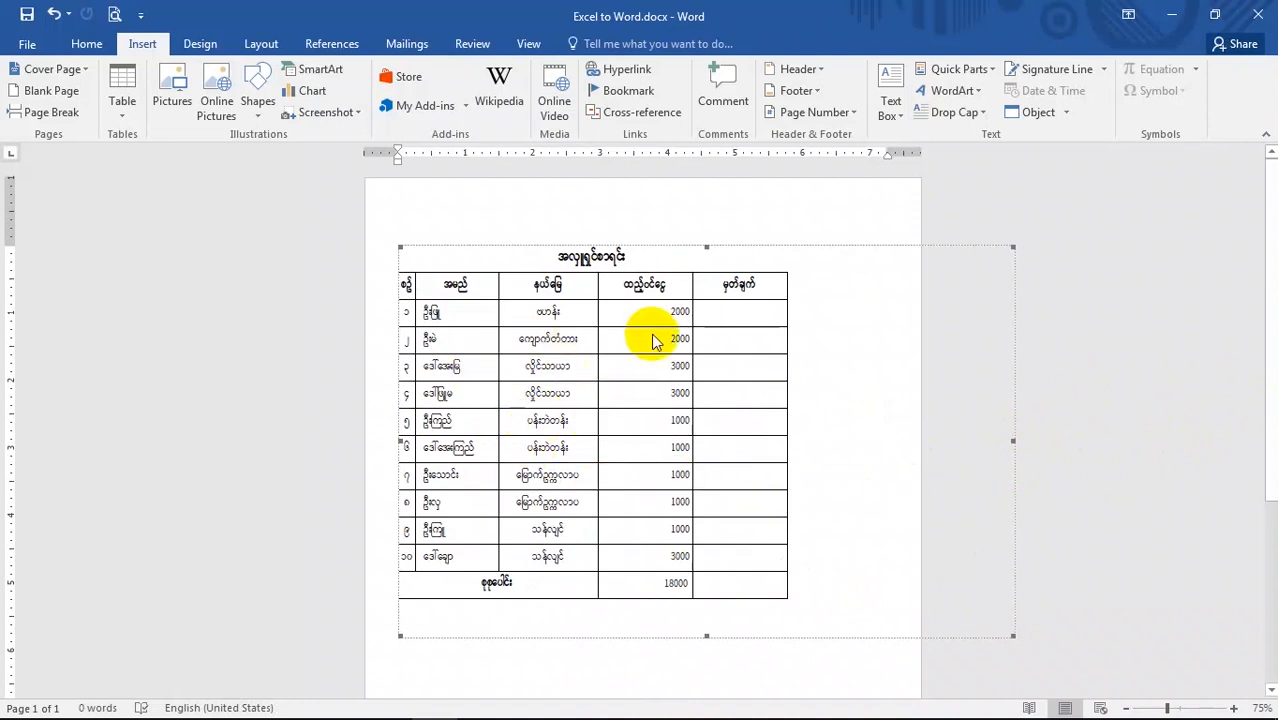
key(ctrl+z)
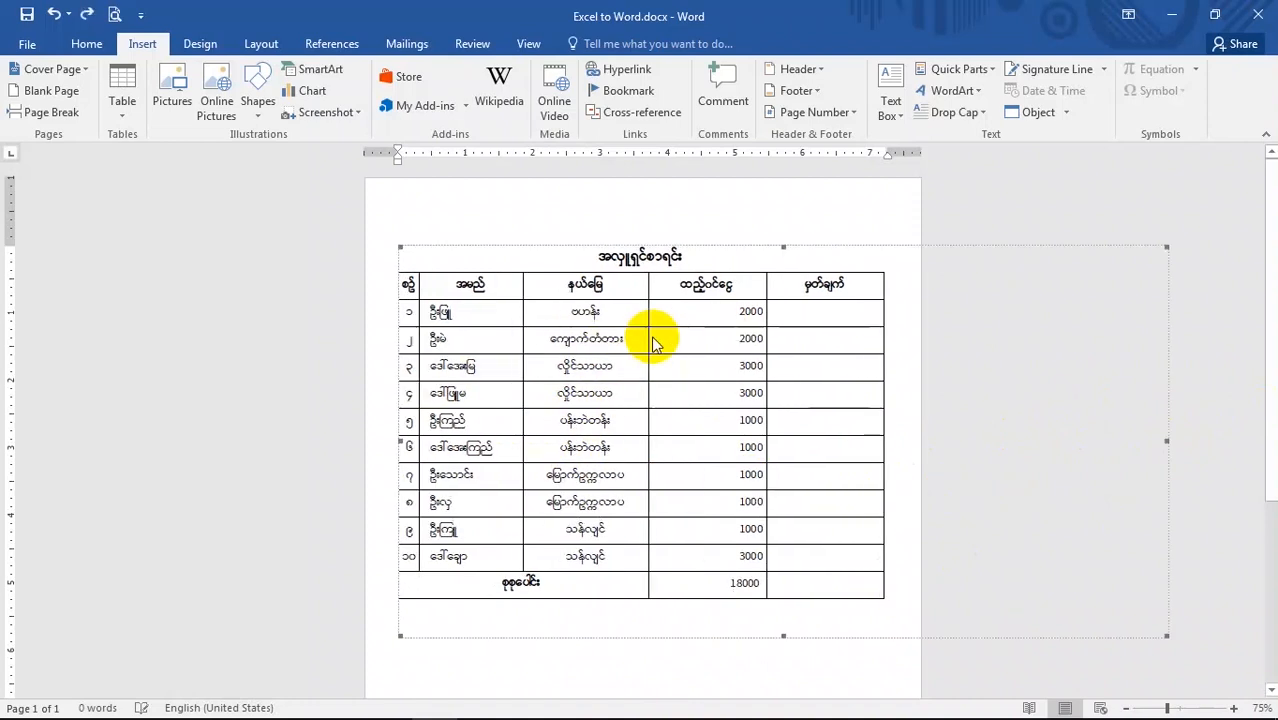
Shrink the embedded worksheet's frame in editing mode so it shows only columns A to E, and return to the document
double_click(758, 372)
scroll(1195, 449, down, 1)
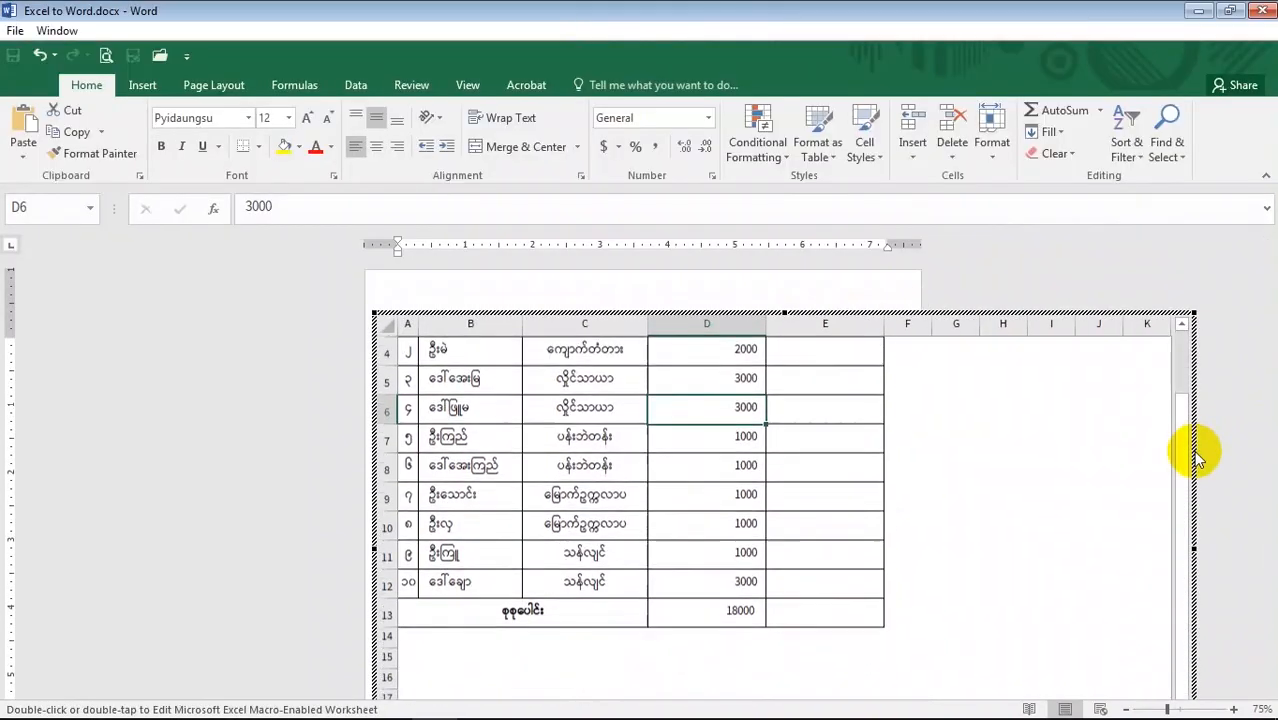
scroll(1150, 470, up, 1)
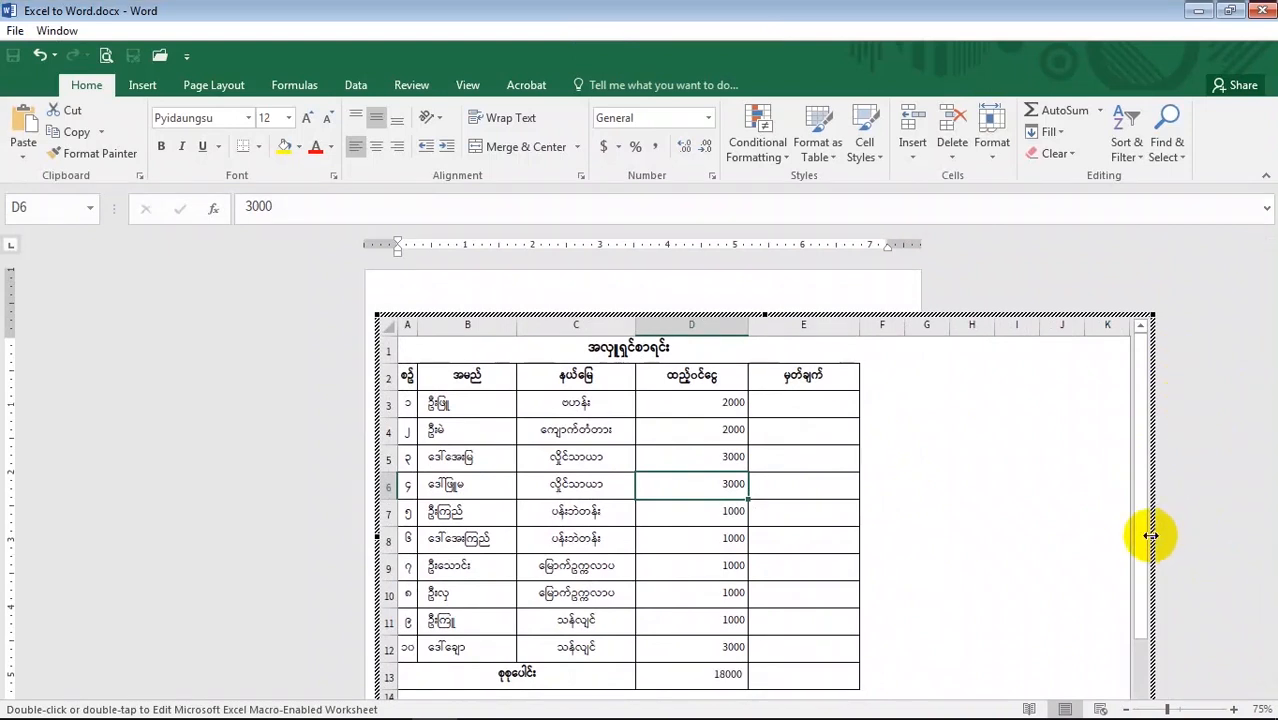
drag(1151, 536, 897, 522)
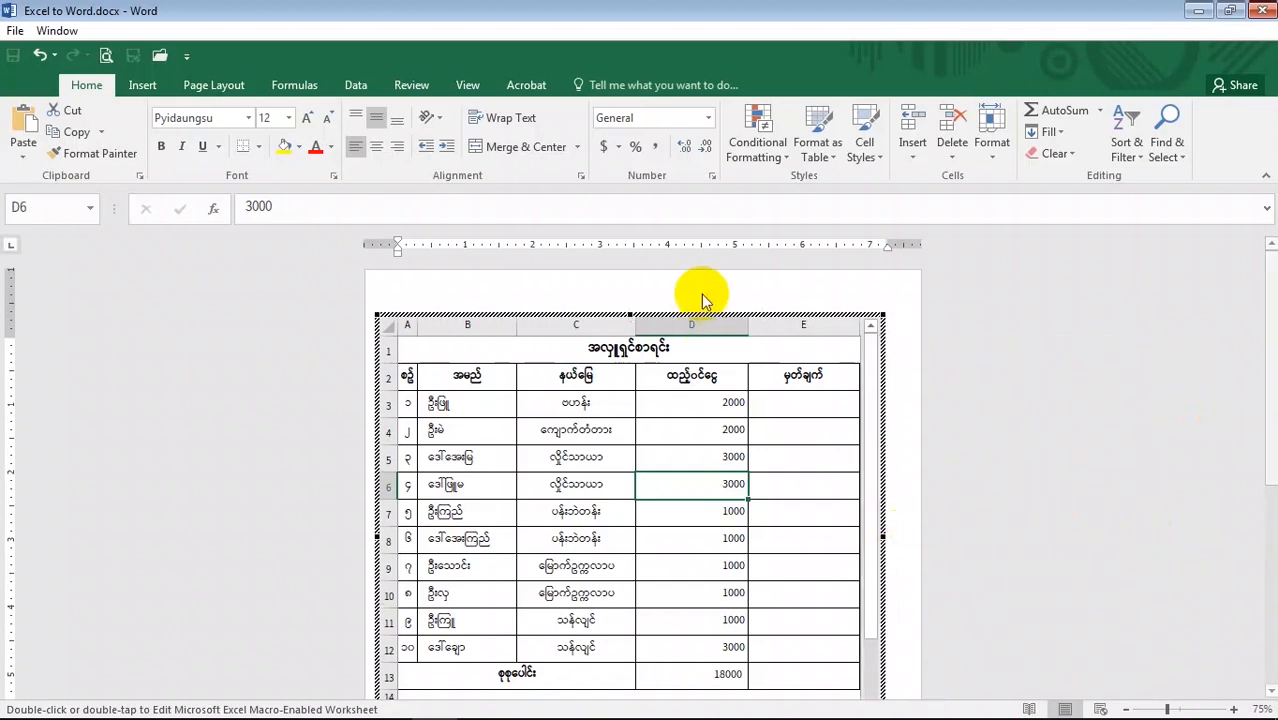
click(765, 277)
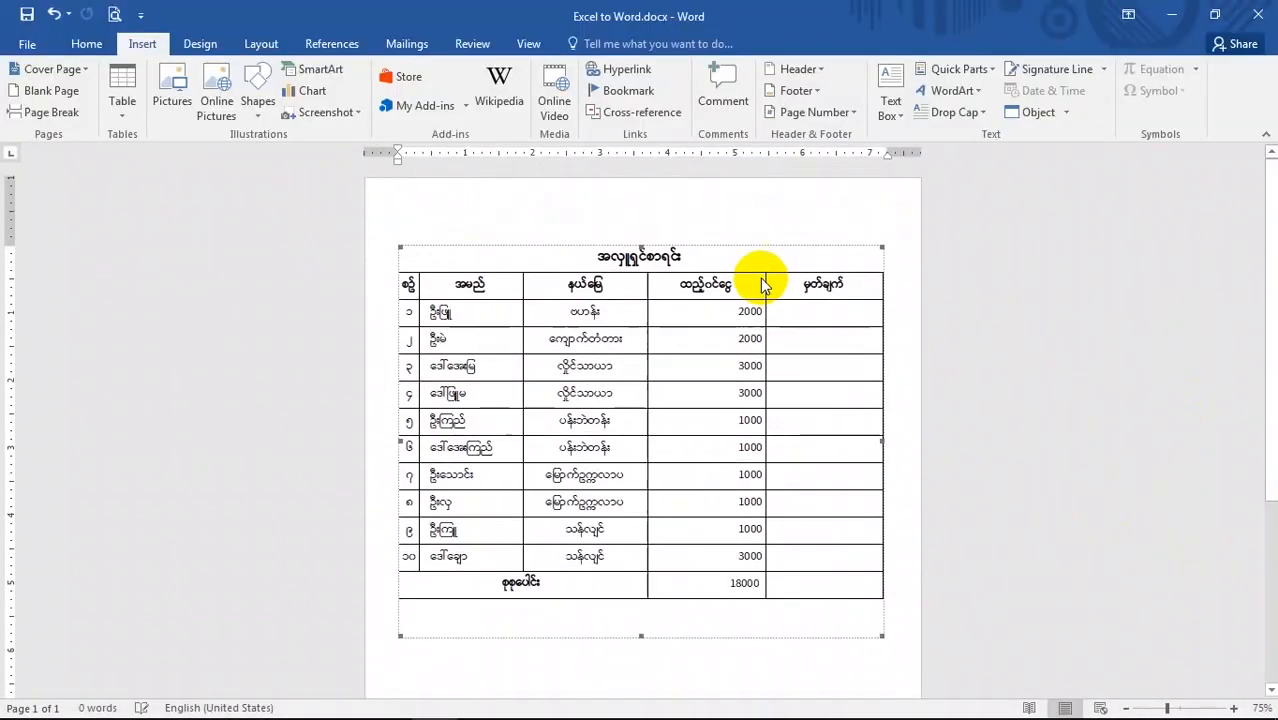
Add the text "အထက်ပါဇယားမှ" on a line below the embedded table
scroll(807, 668, down, 3)
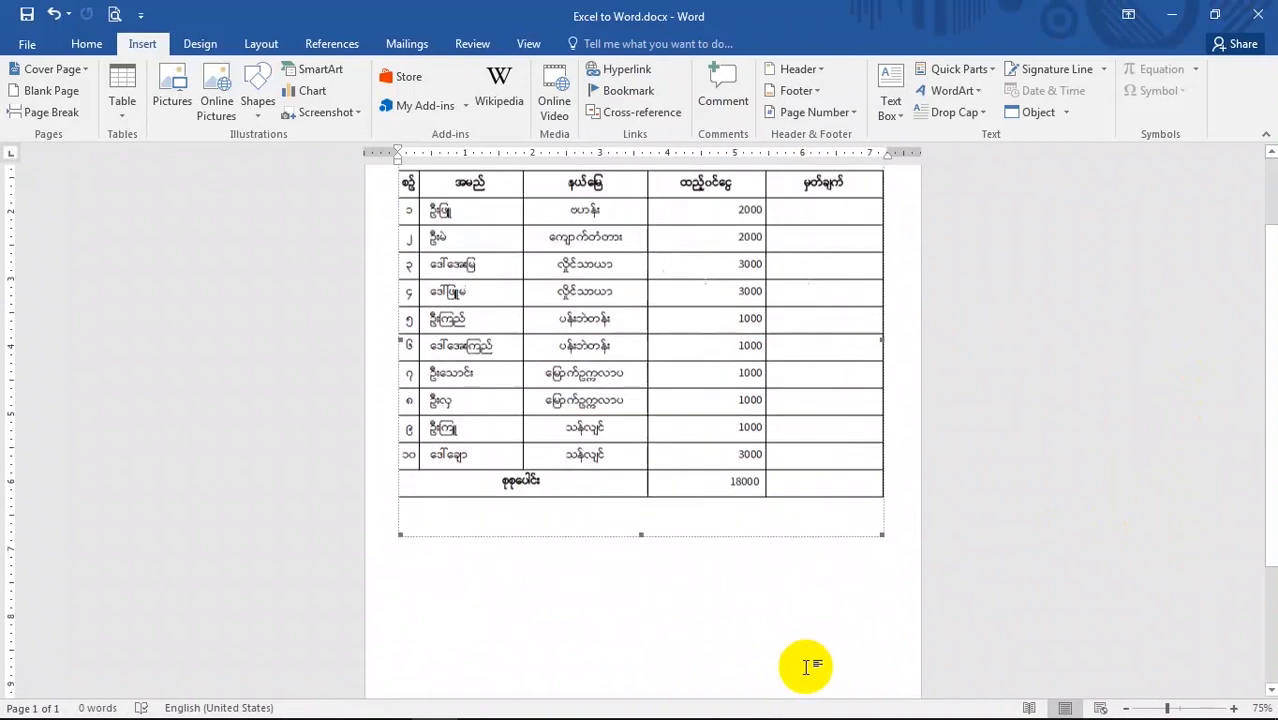
click(626, 524)
scroll(705, 598, up, 2)
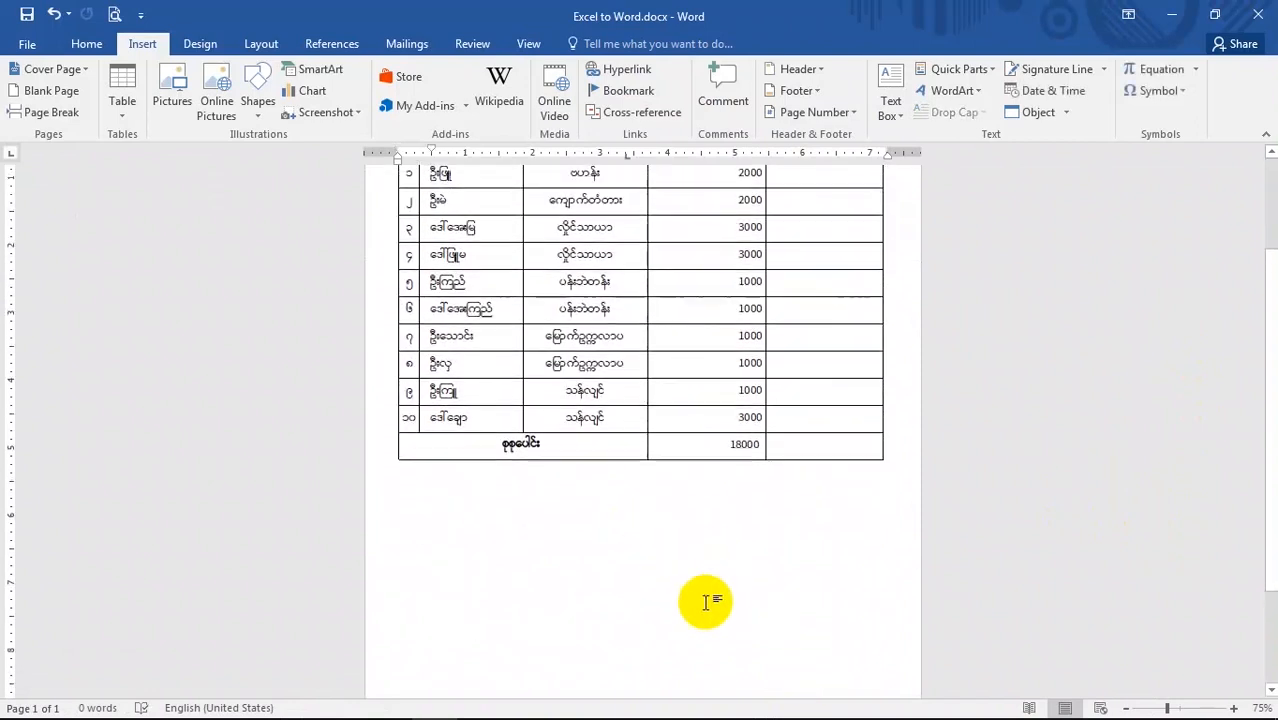
scroll(770, 548, up, 1)
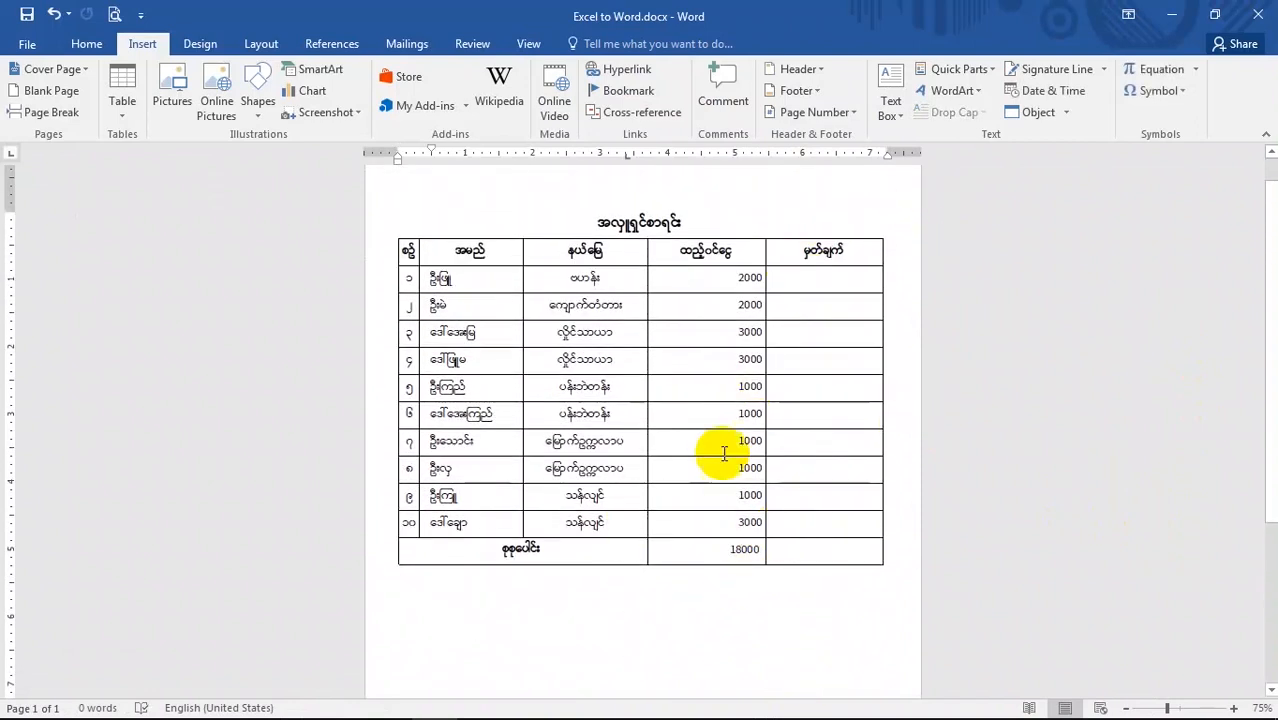
click(411, 600)
click(438, 647)
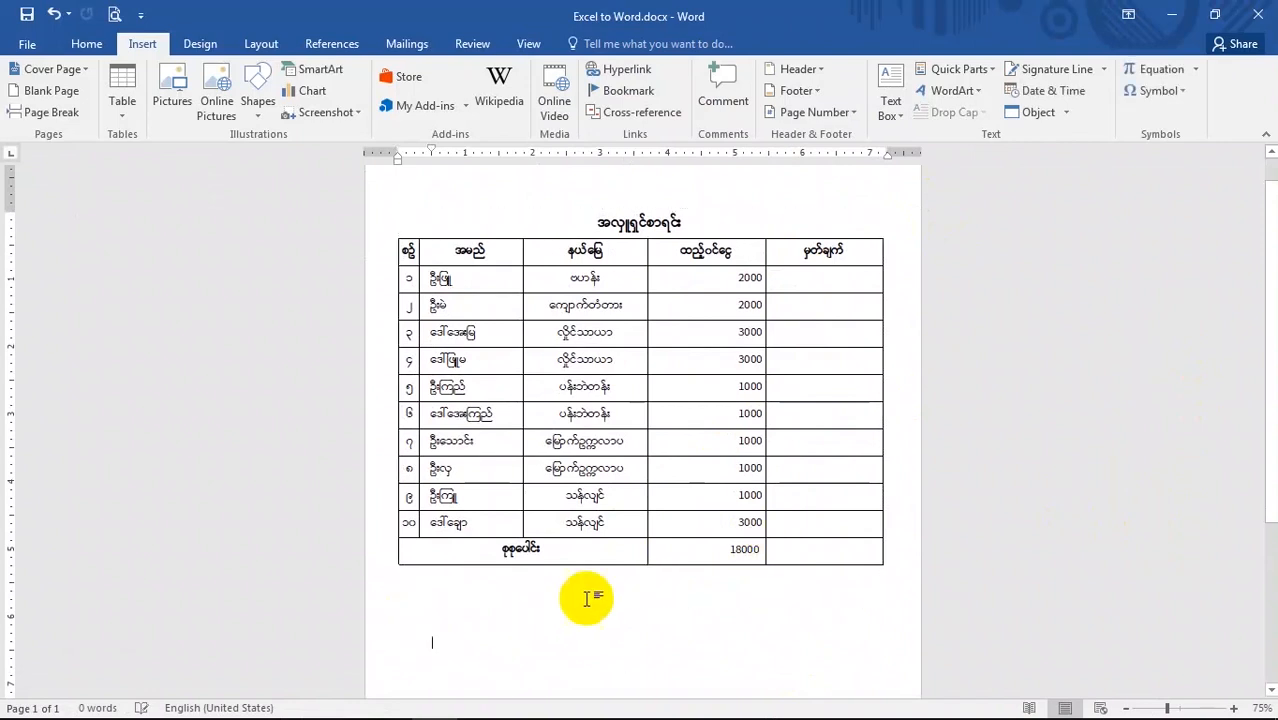
scroll(587, 598, down, 1)
click(588, 599)
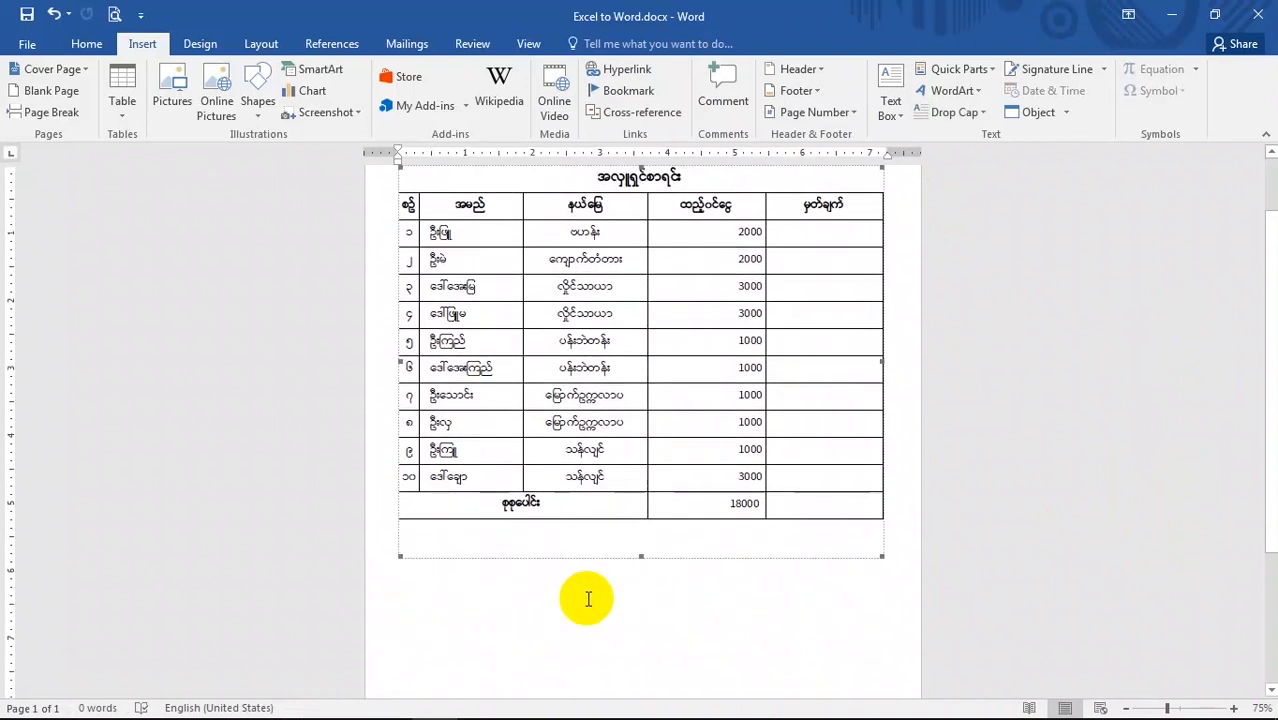
click(588, 599)
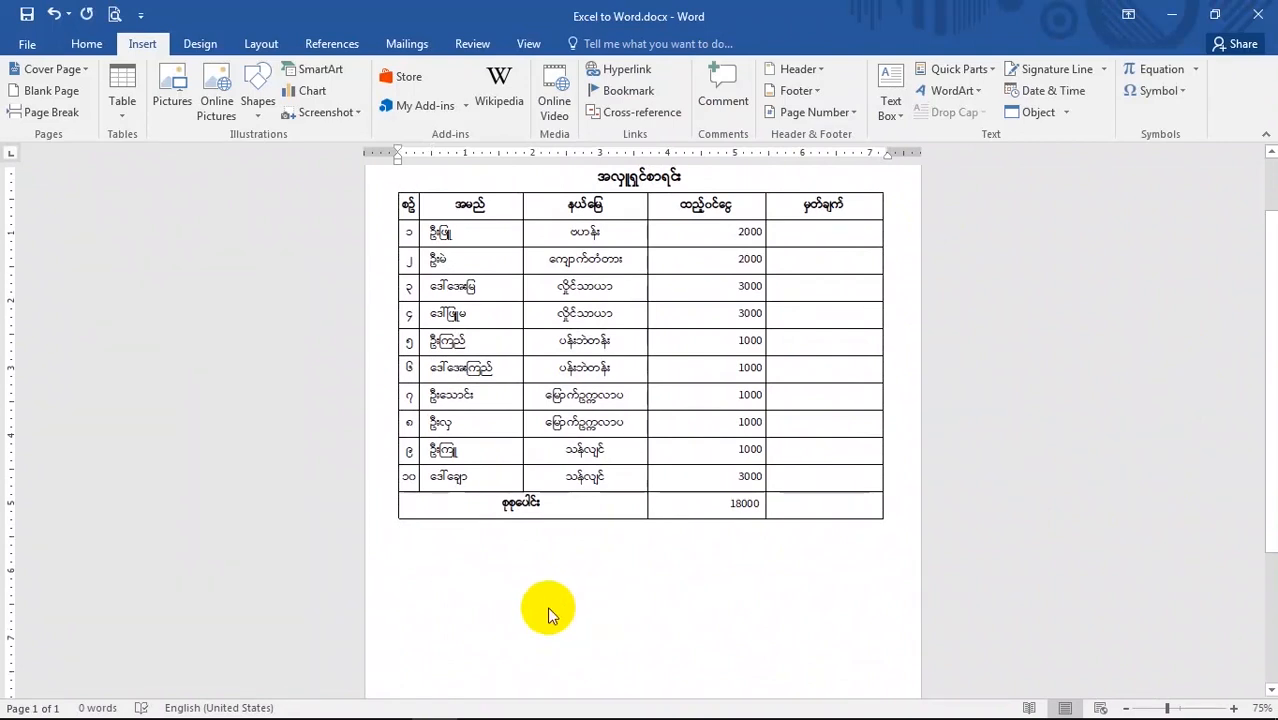
text(အထက်ပါဇယားမှ)
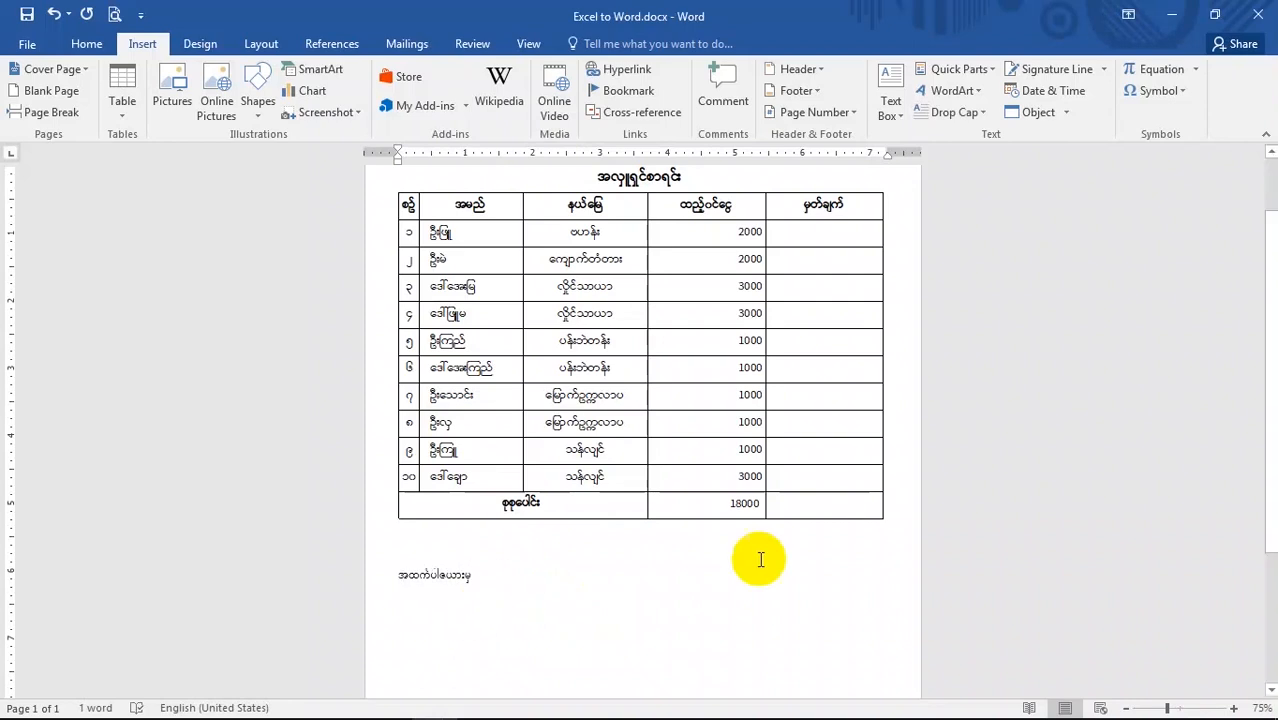
scroll(487, 587, up, 1)
scroll(487, 587, up, 2)
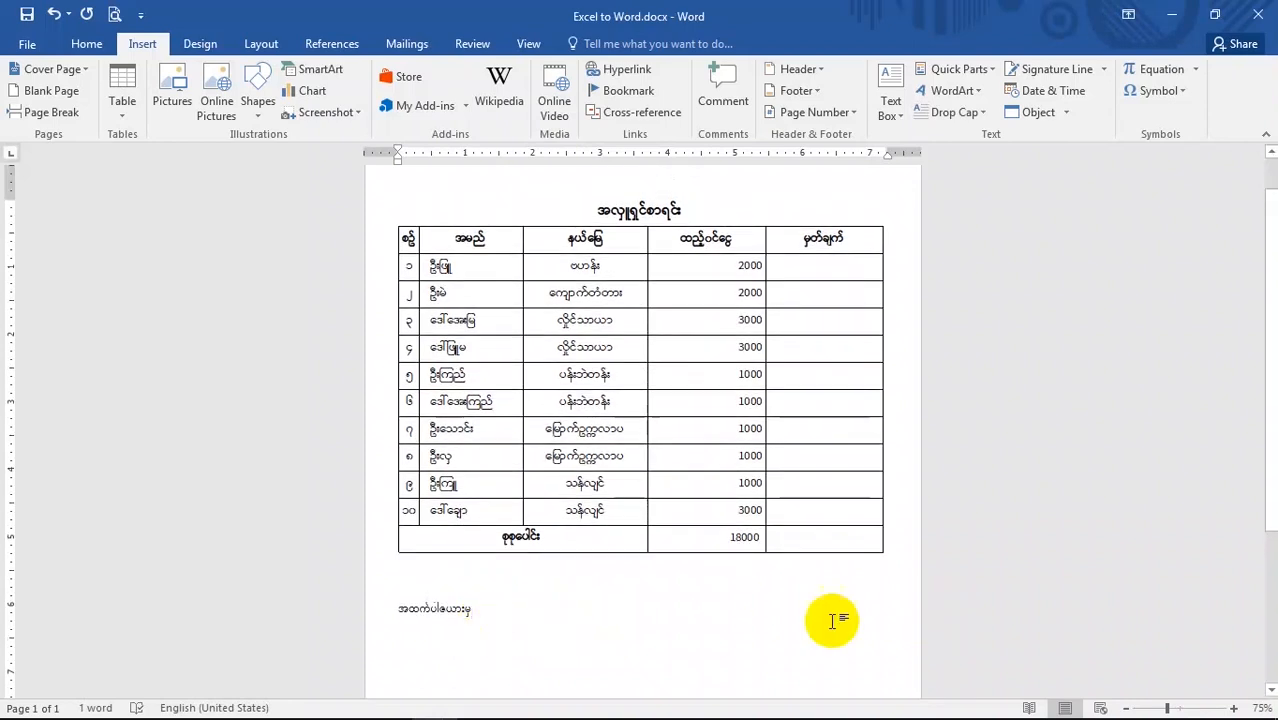
click(95, 46)
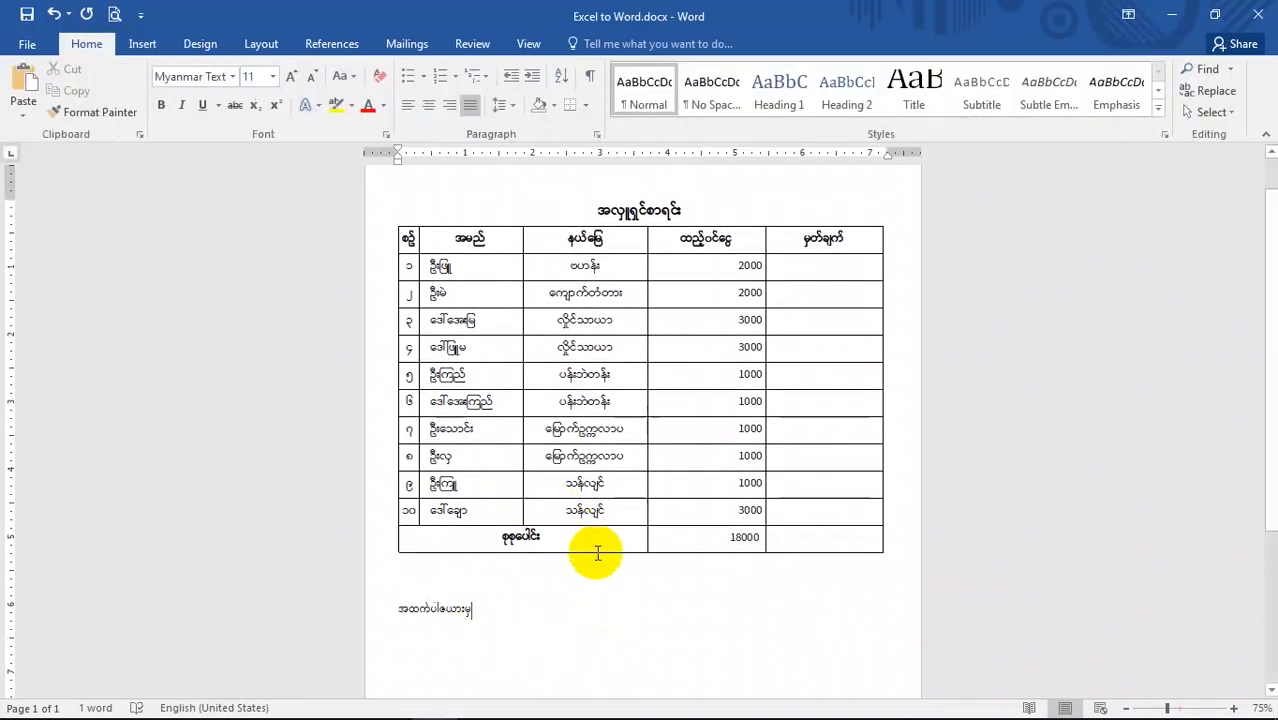
scroll(513, 622, down, 3)
scroll(516, 627, up, 3)
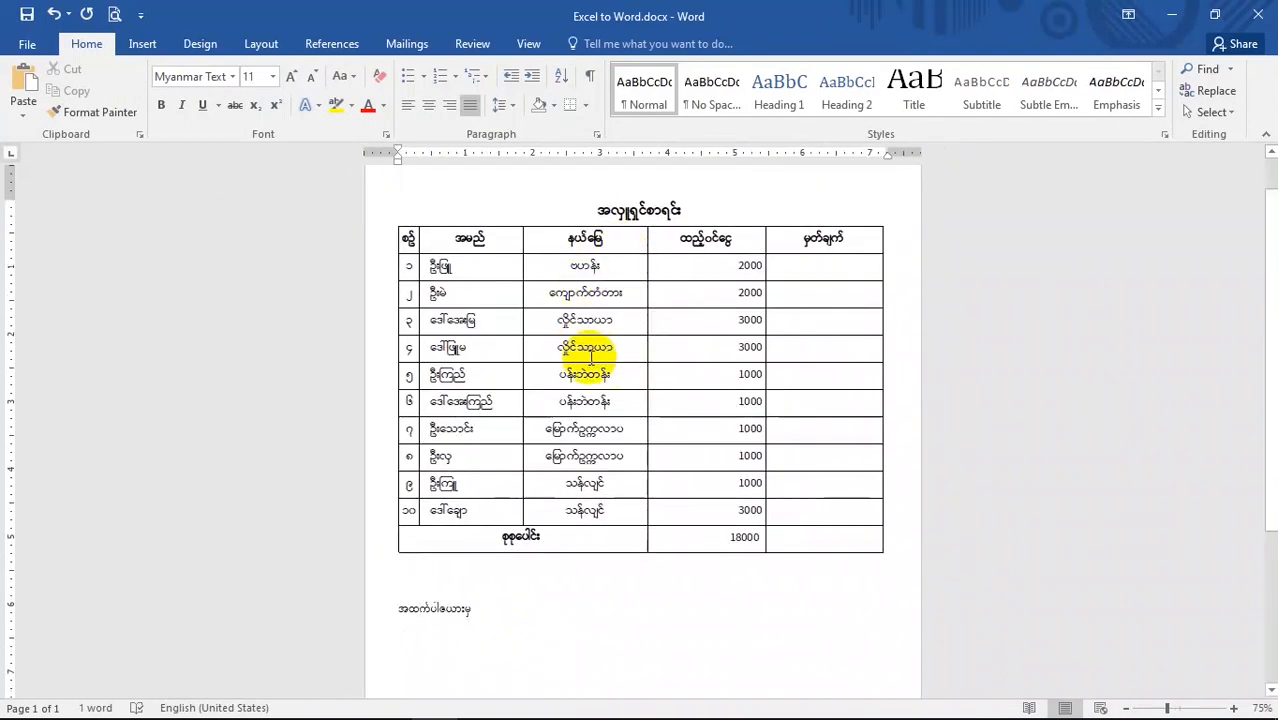
Open the embedded worksheet for editing and fill the total row's cells A13 to D13 with yellow
click(588, 354)
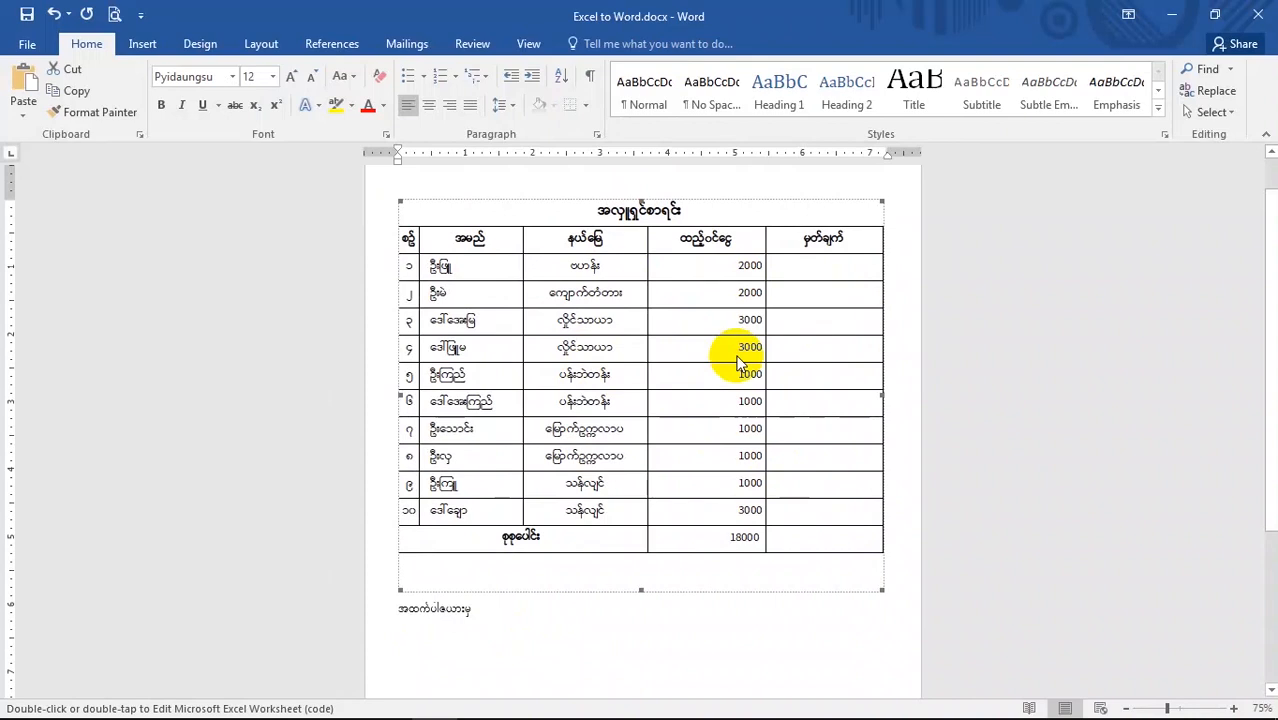
double_click(708, 327)
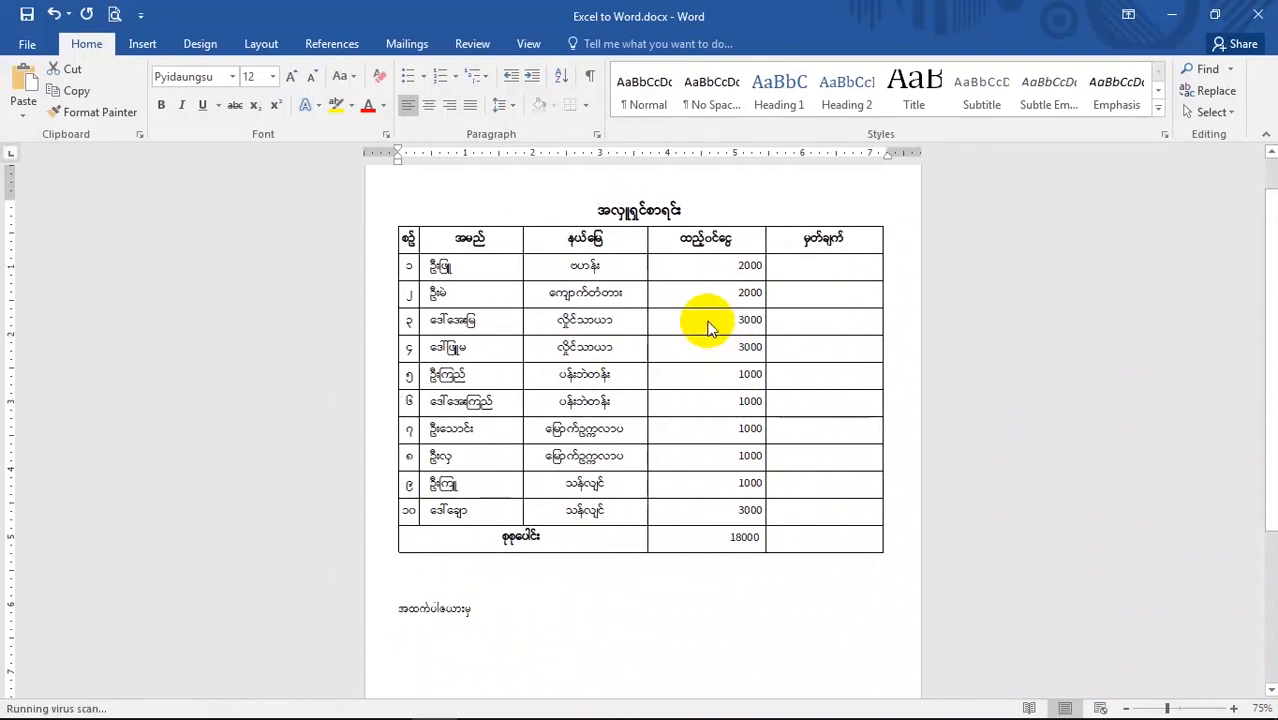
click(707, 320)
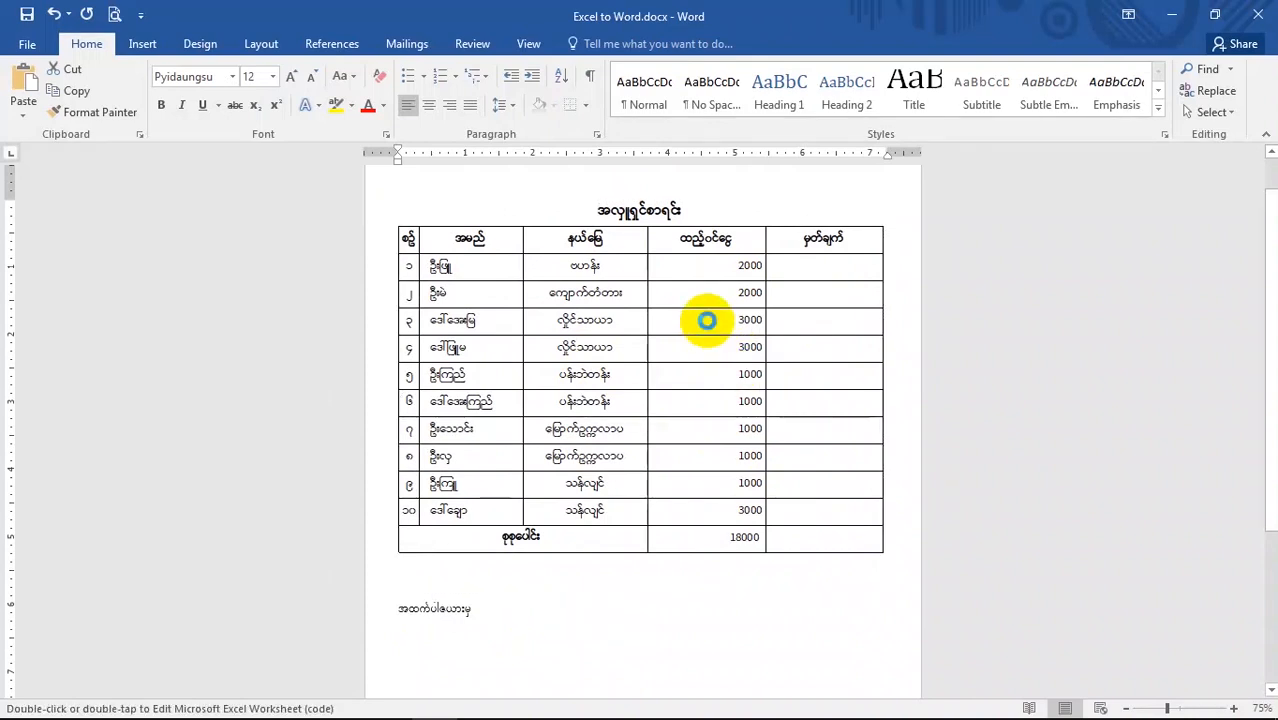
double_click(707, 320)
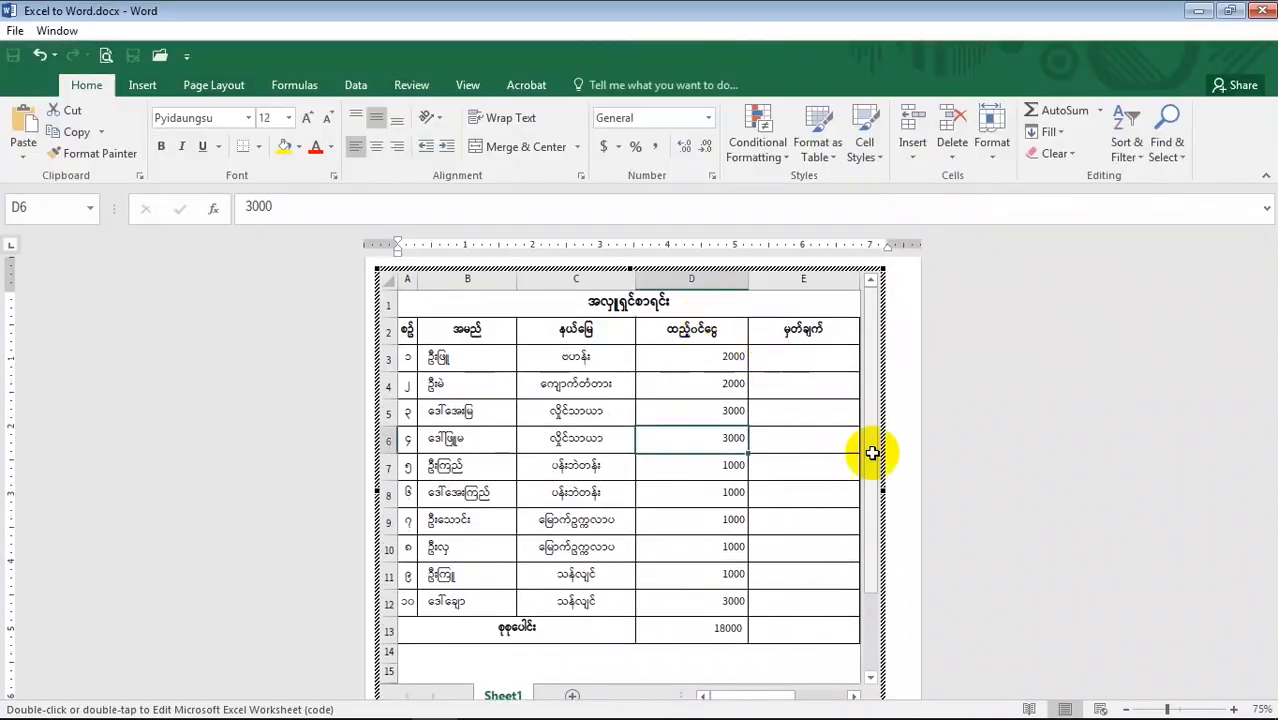
scroll(768, 480, down, 1)
scroll(774, 505, up, 1)
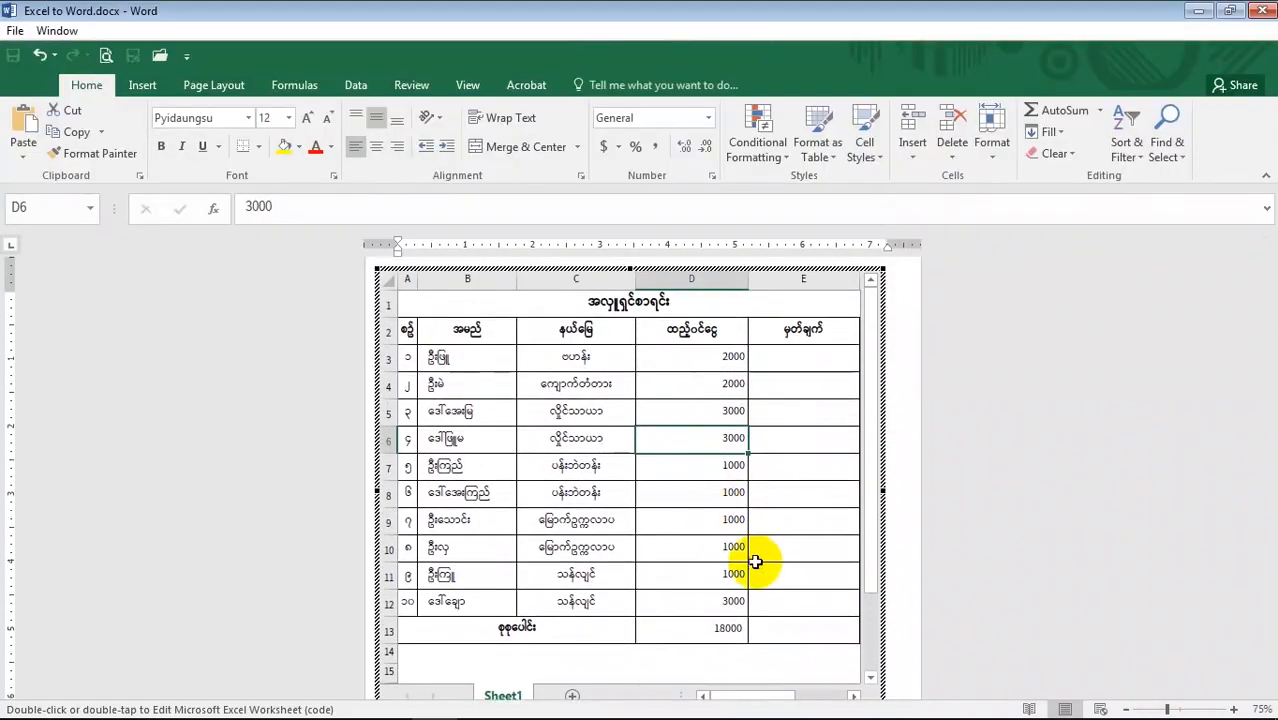
click(430, 625)
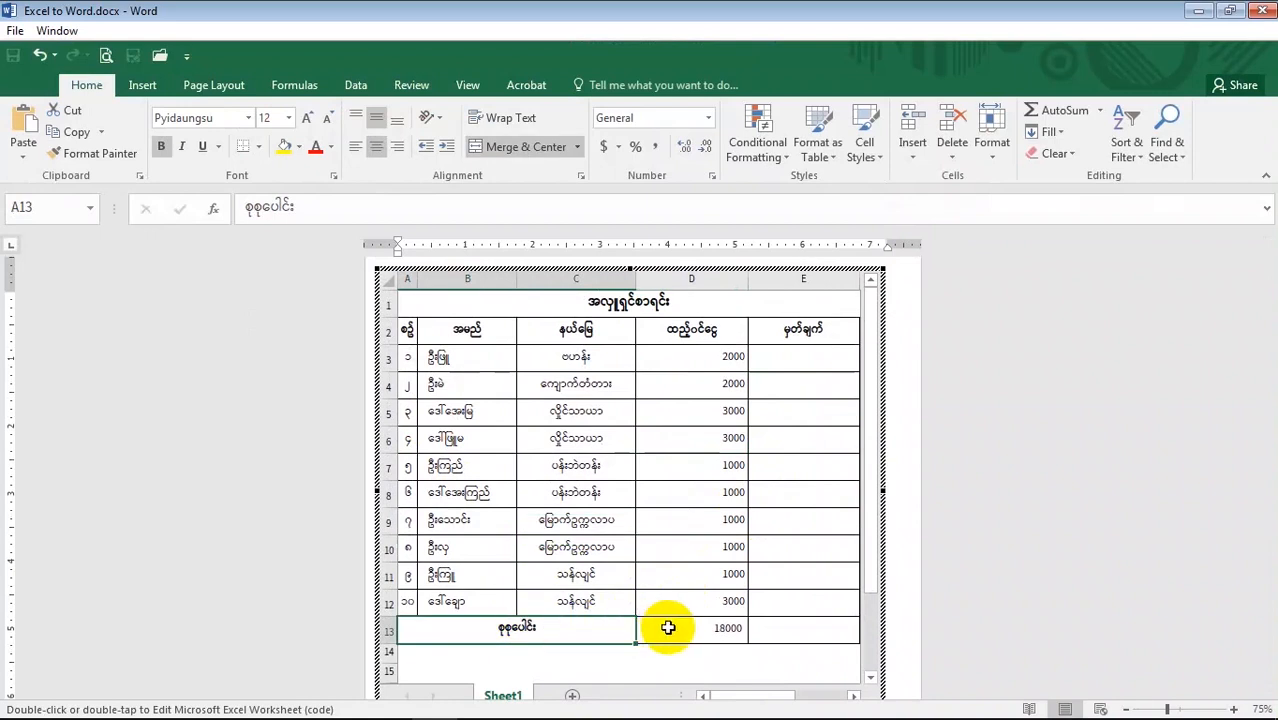
drag(668, 627, 690, 626)
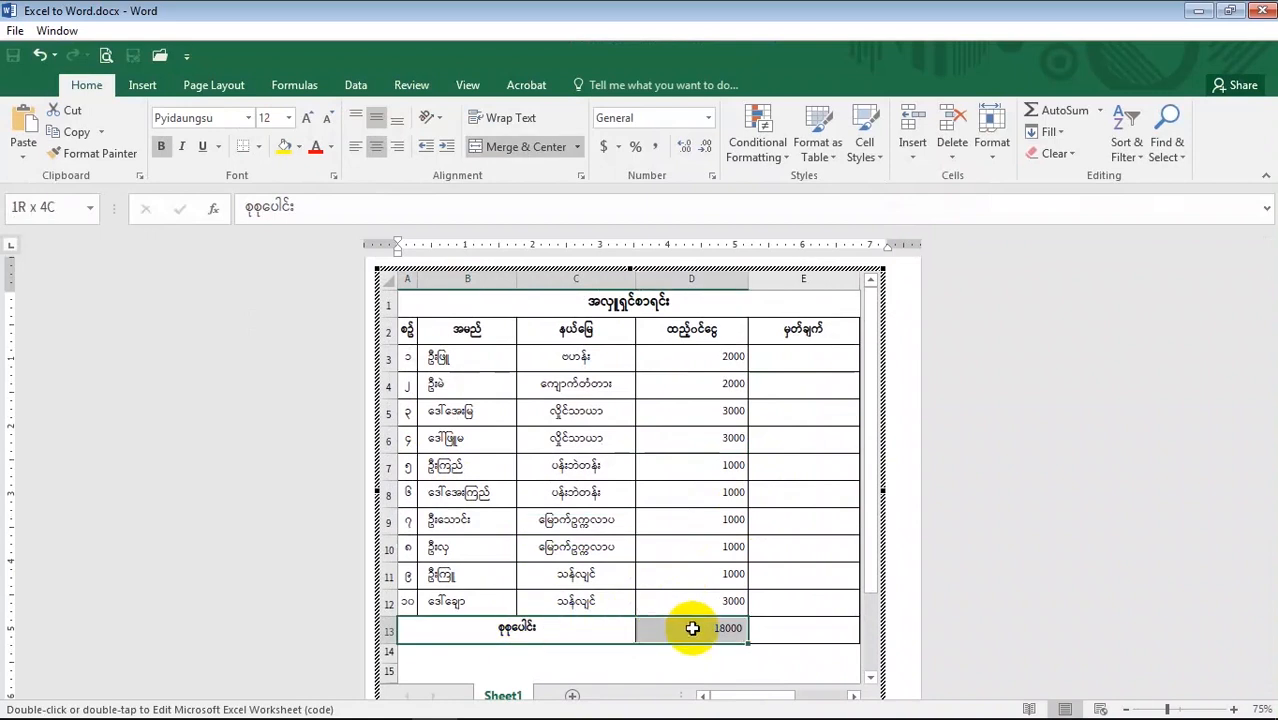
click(285, 147)
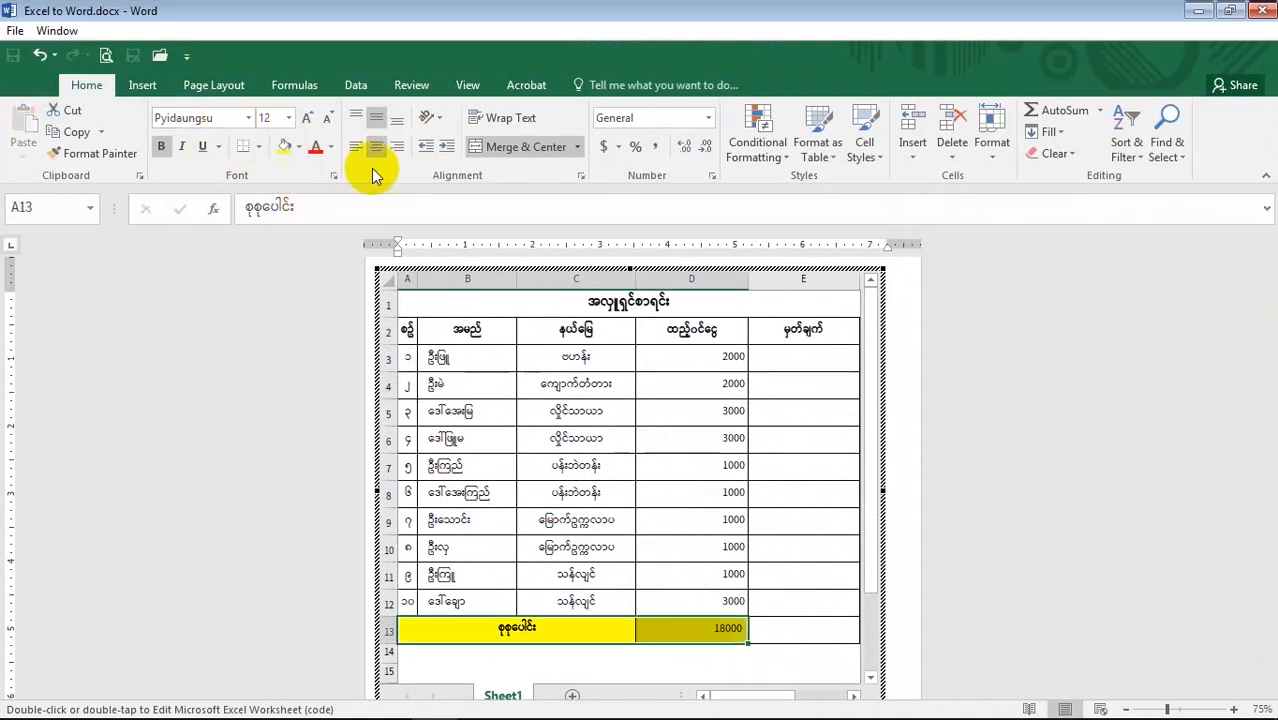
Set the amount in cell D11 of the embedded worksheet to 2000
click(585, 578)
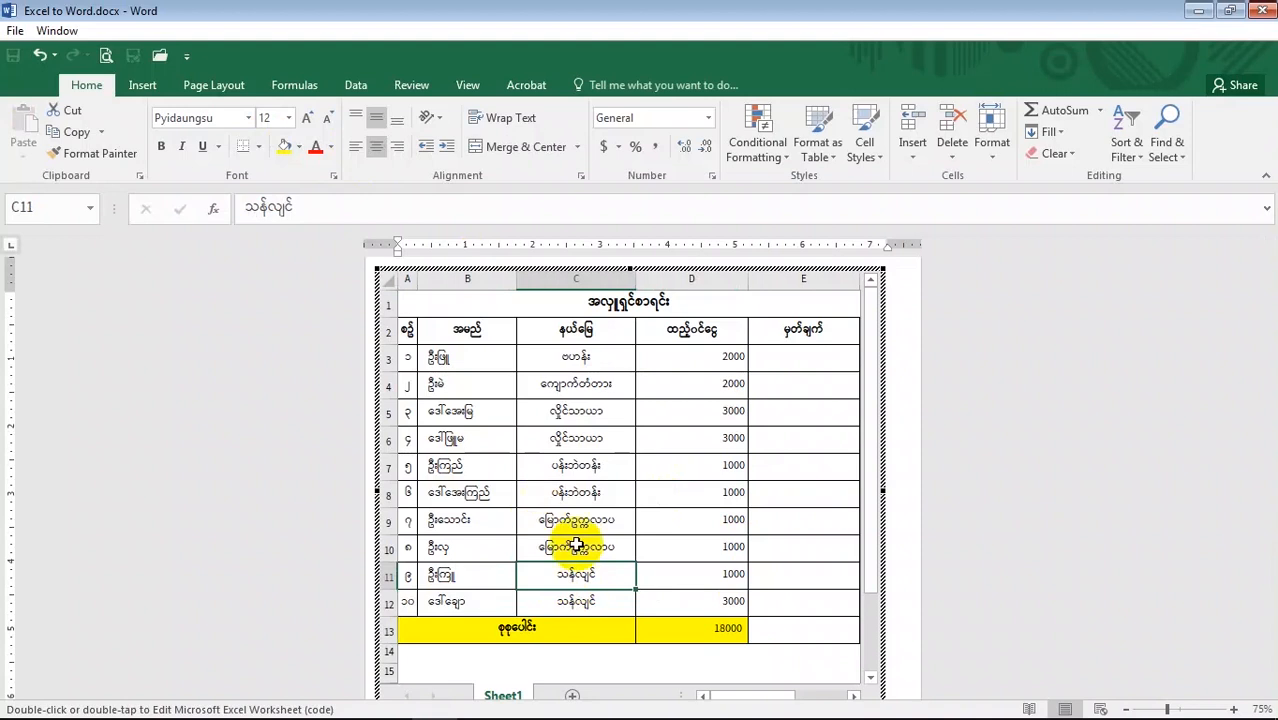
click(733, 574)
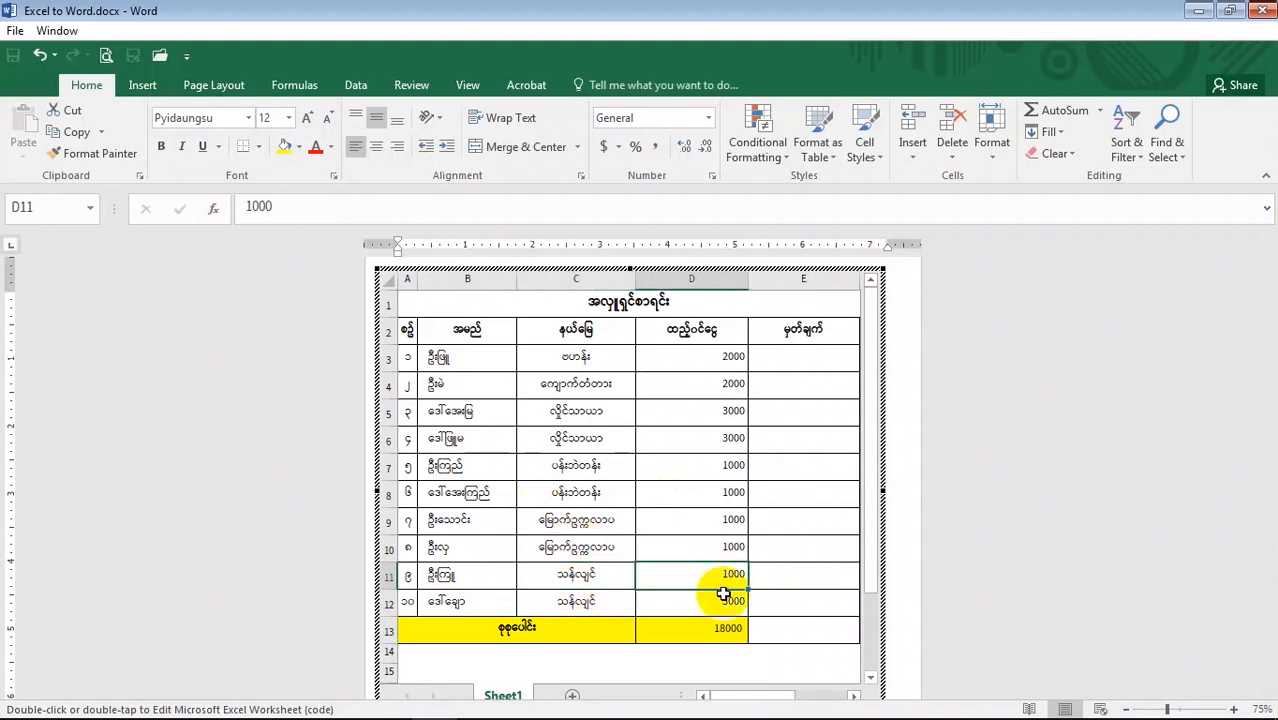
text(၂၀)
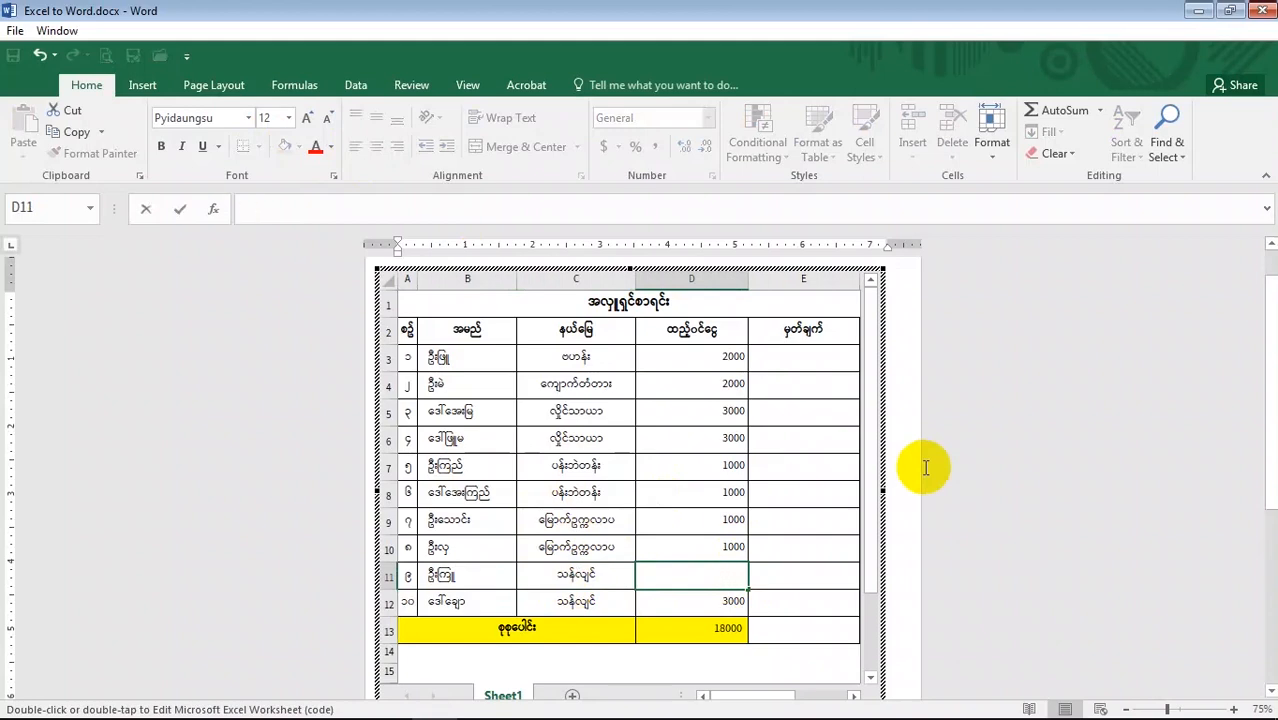
key(ctrl+shift+space)
text(200)
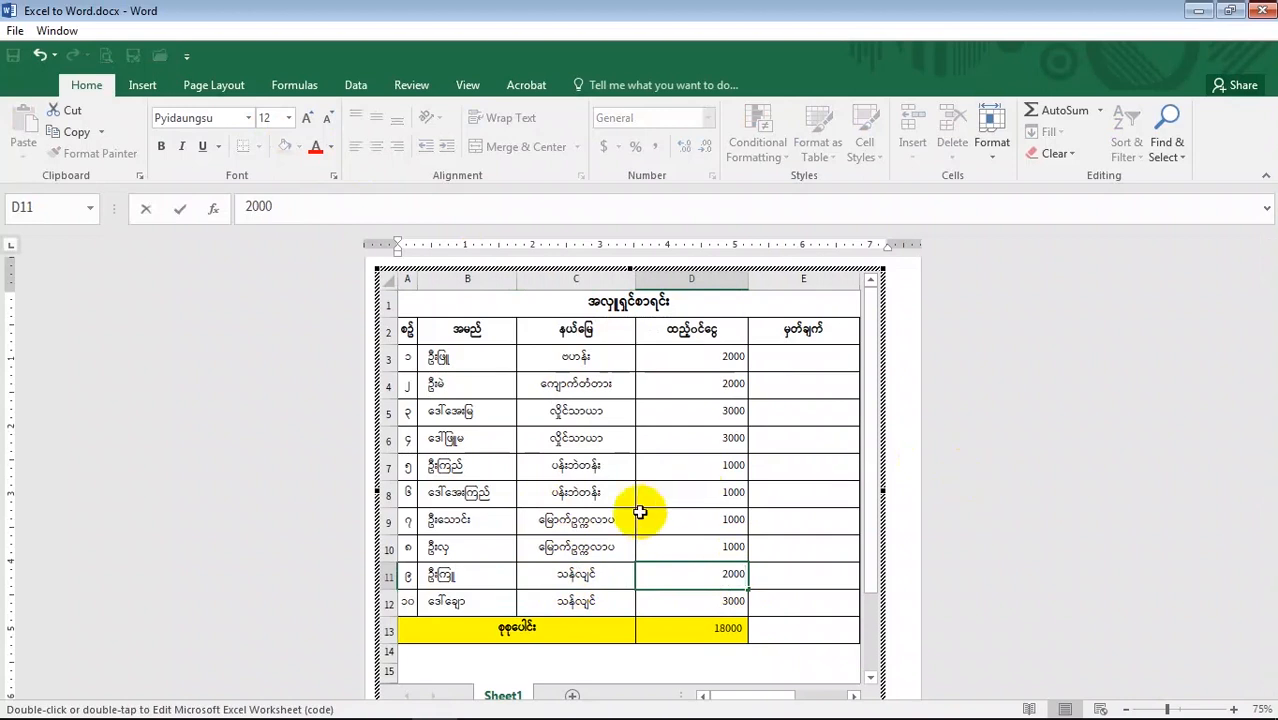
Set the amount in cell D8 to 3000 and select the total cell D13 to check its formula
click(728, 491)
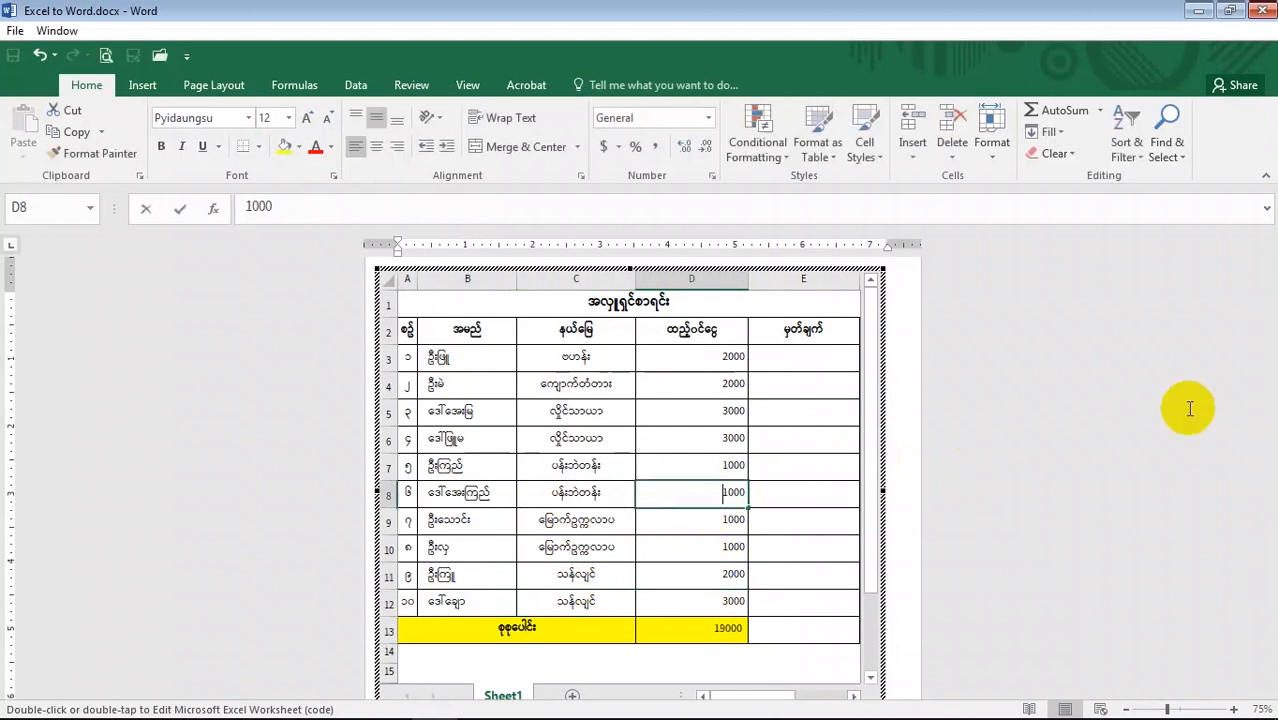
text(30)
key(Return)
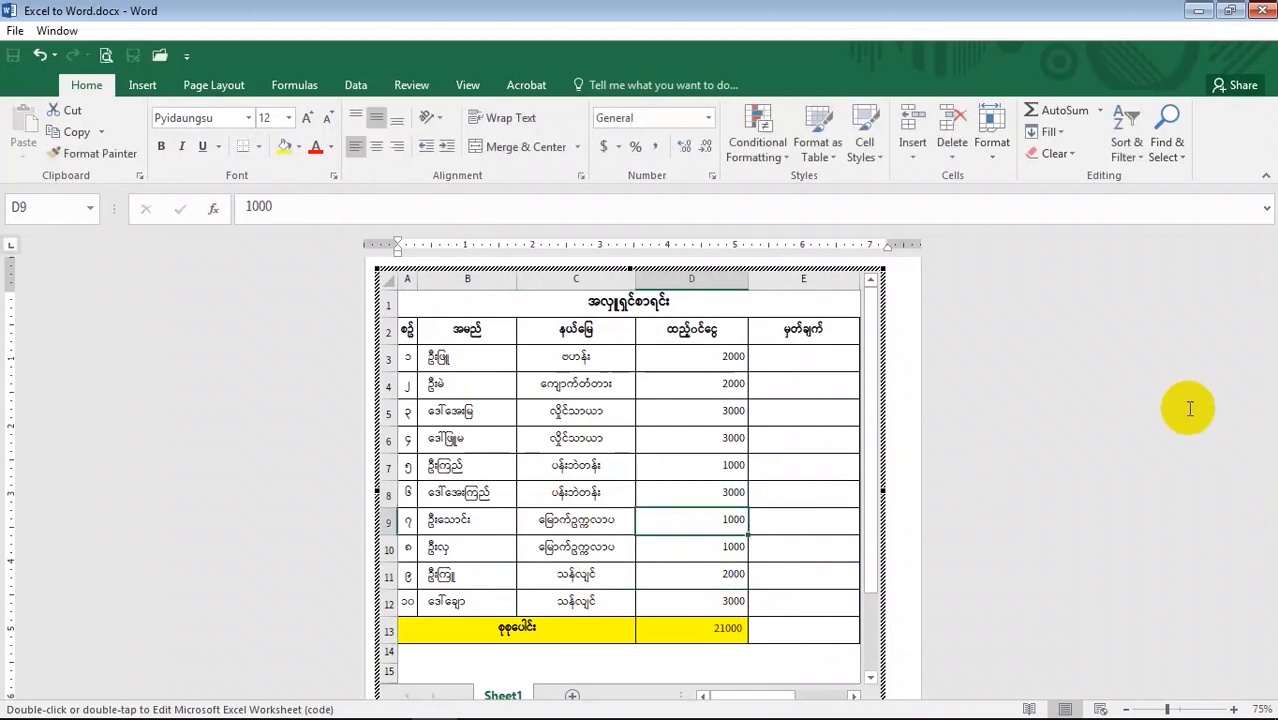
click(727, 635)
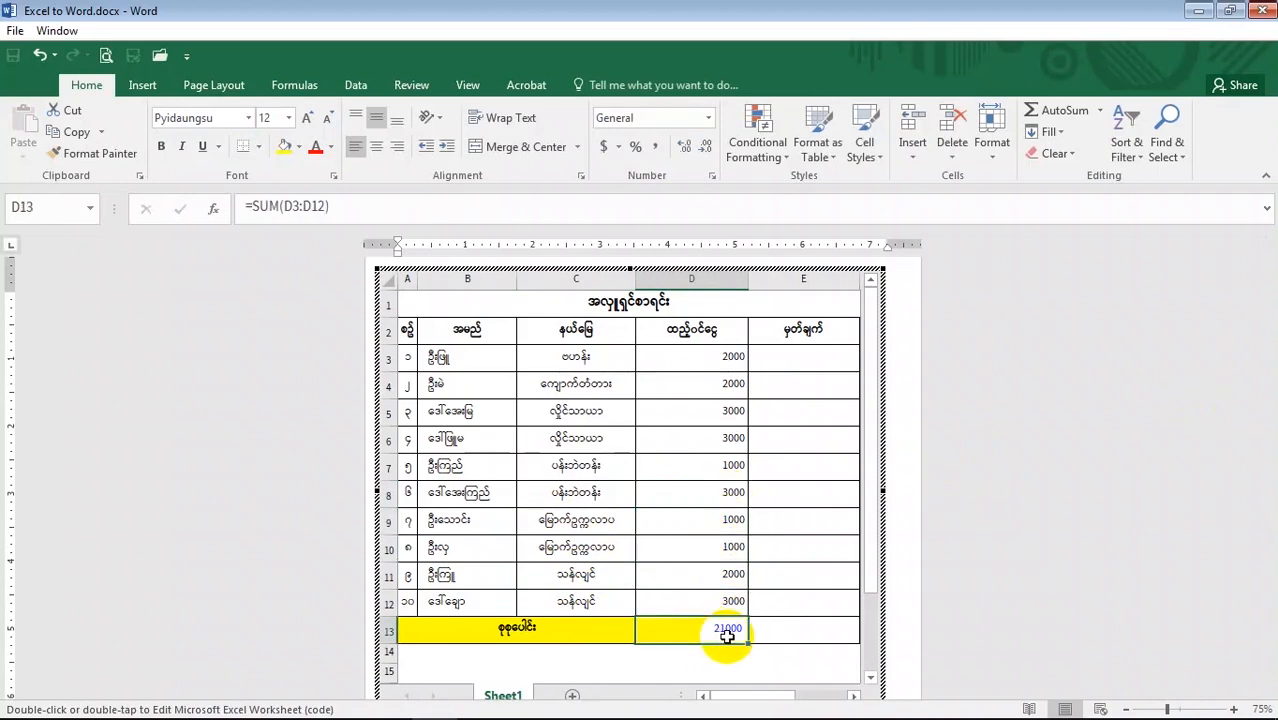
Reopen the embedded worksheet, scroll its rows so the display starts at row 5, and return to the document
click(903, 283)
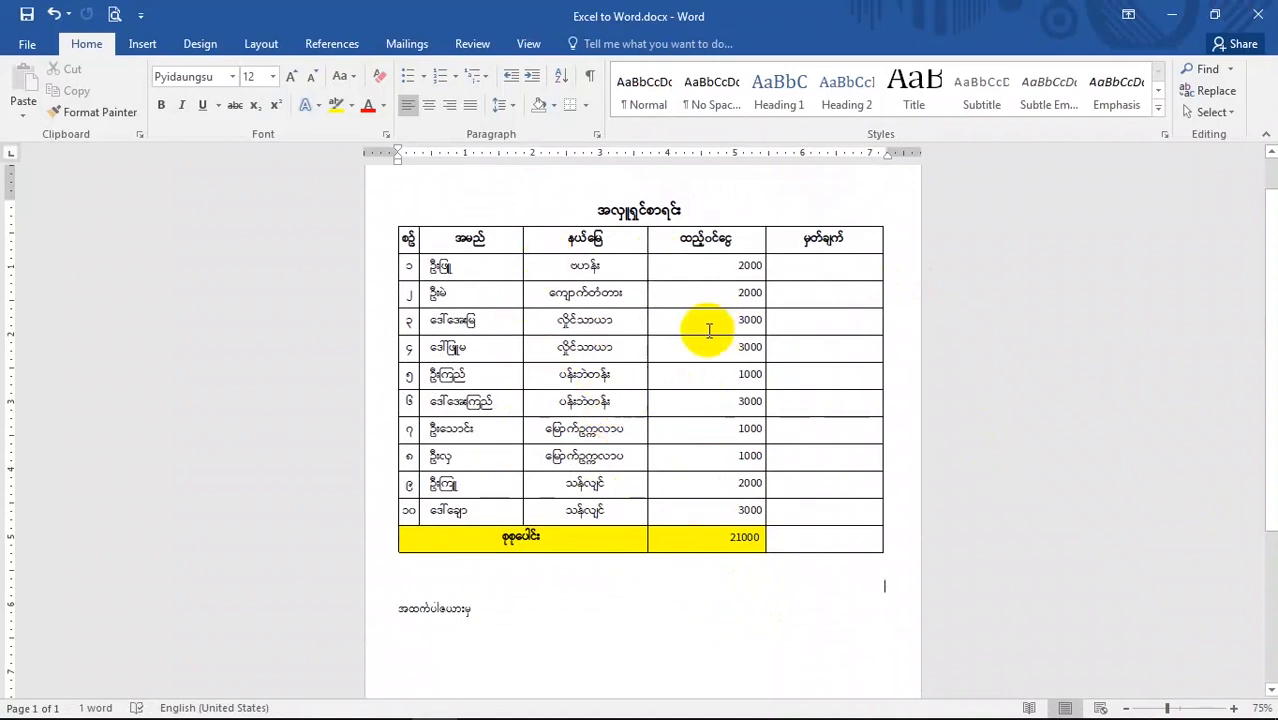
double_click(657, 277)
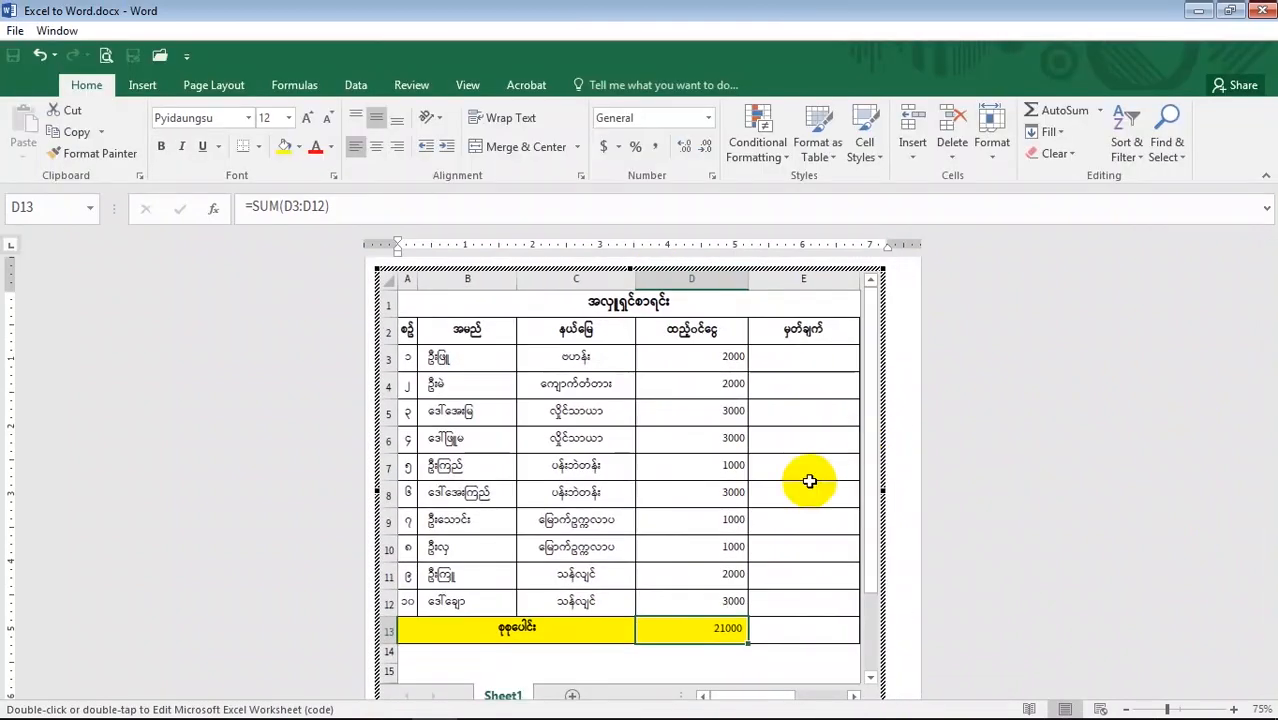
click(1265, 425)
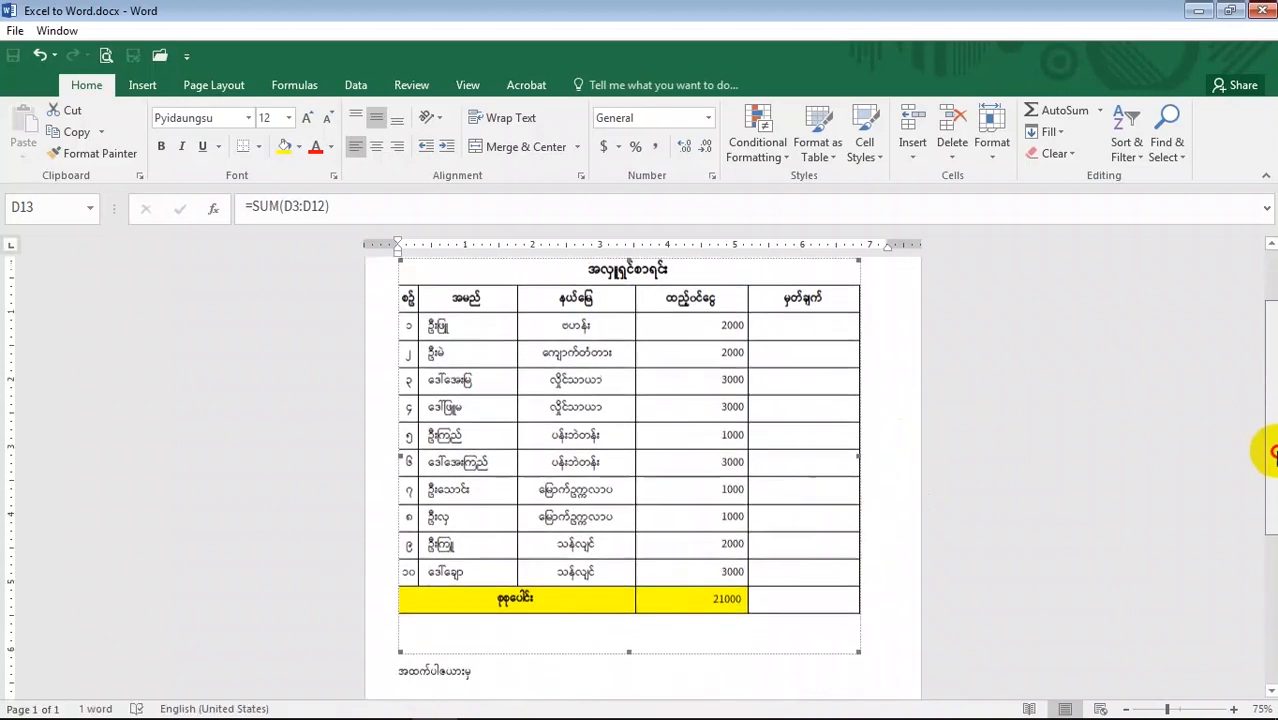
scroll(1268, 440, down, 1)
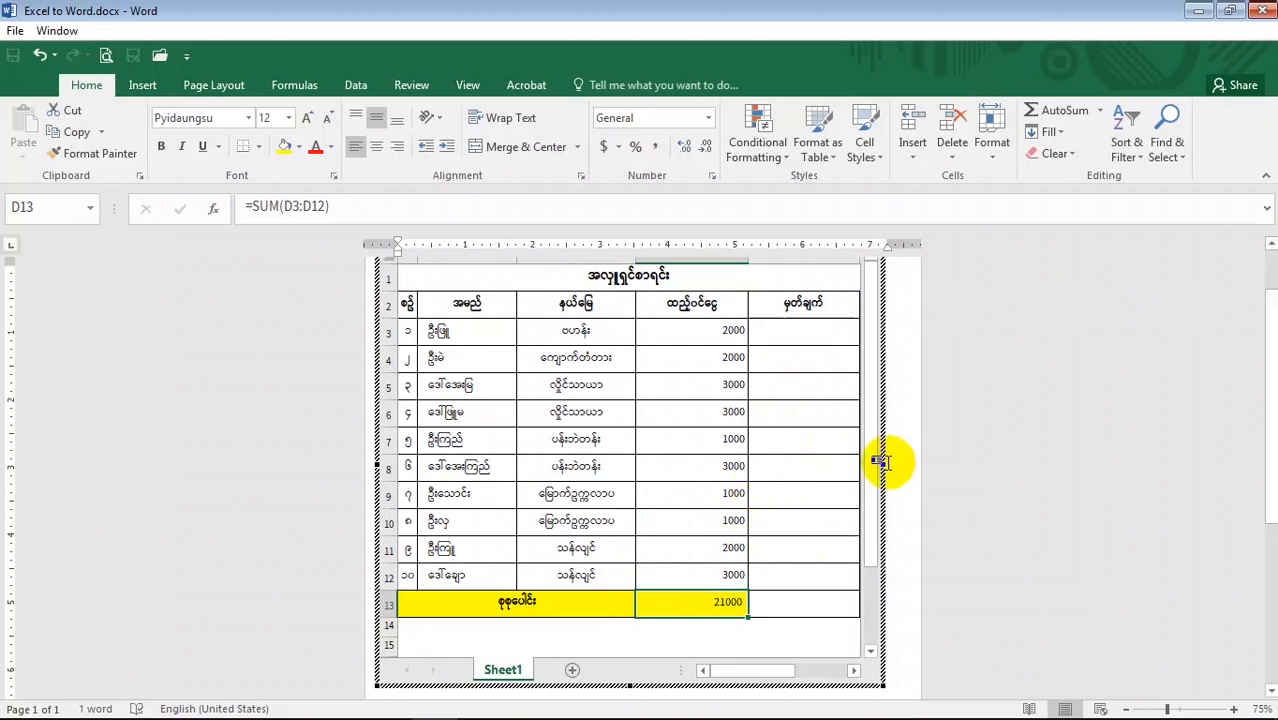
drag(878, 466, 879, 523)
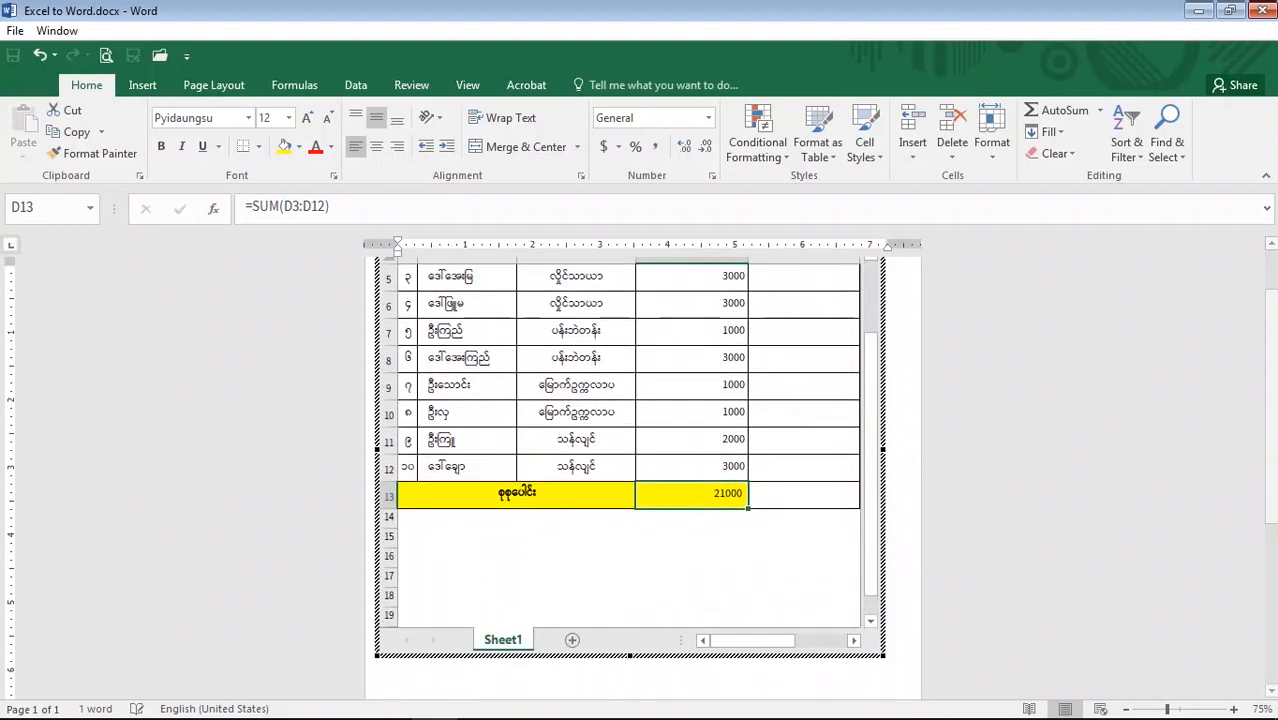
click(1268, 478)
double_click(530, 460)
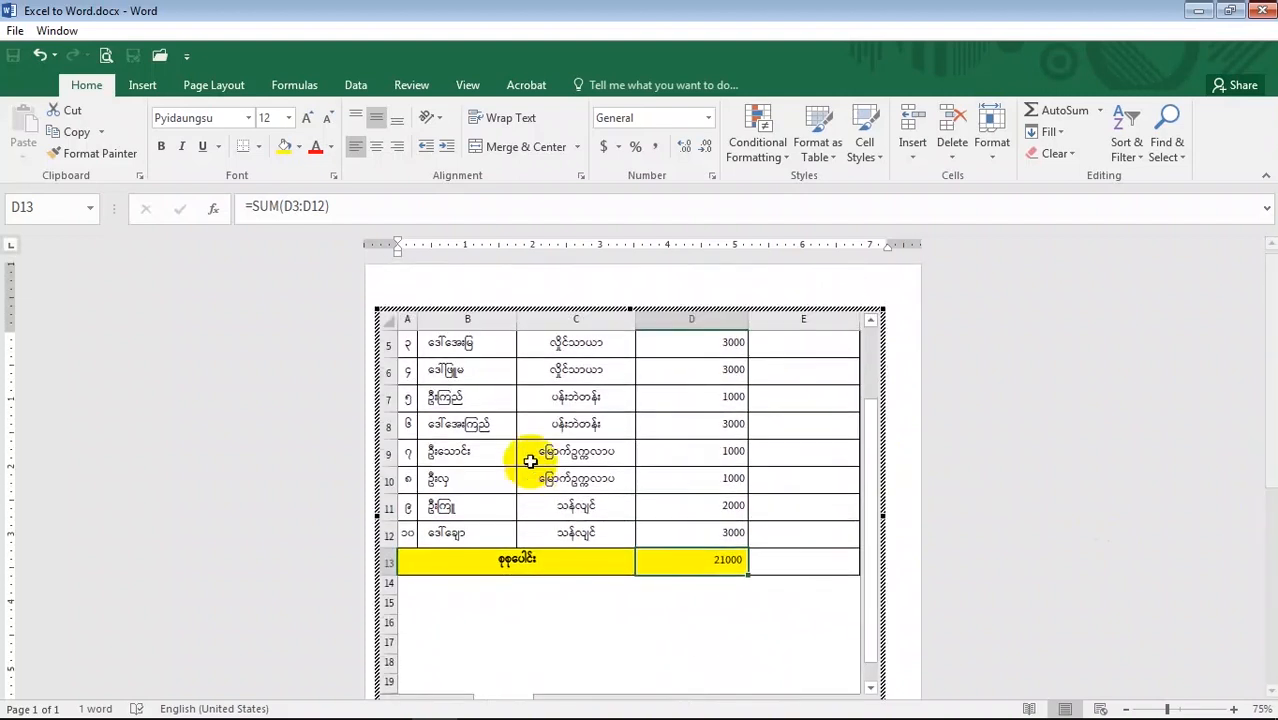
click(856, 287)
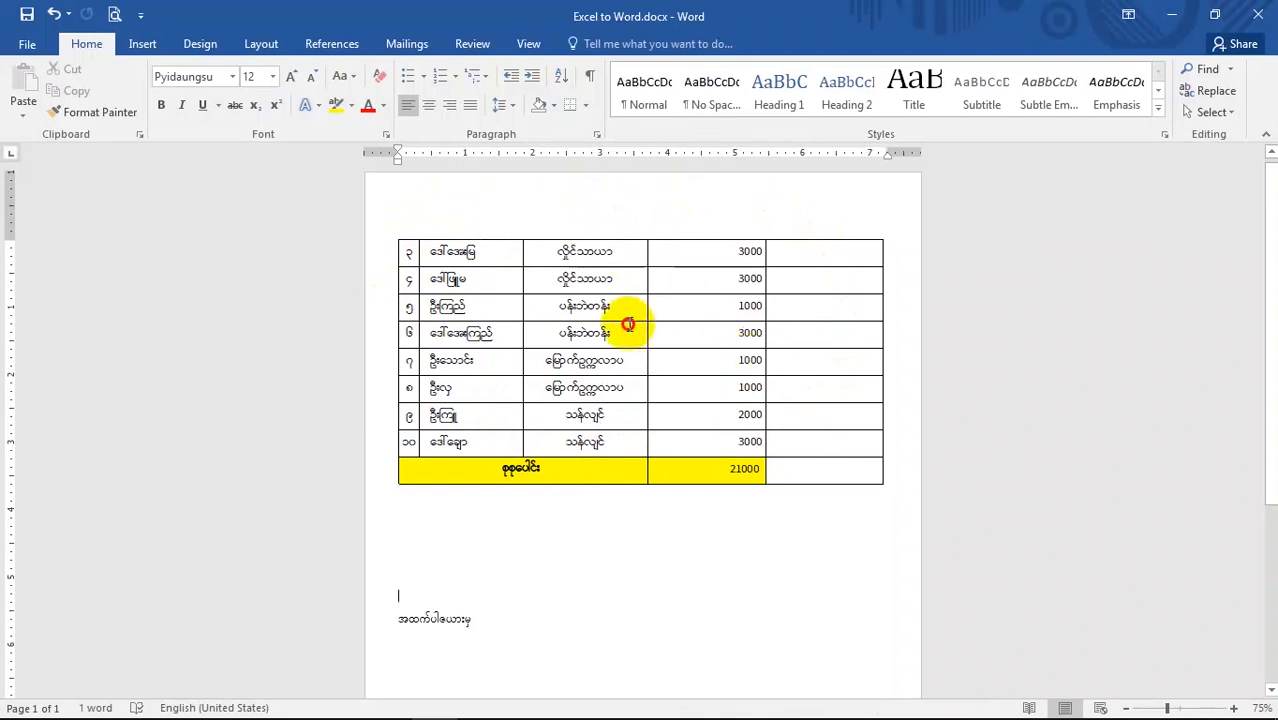
Reopen the embedded worksheet, scroll its rows back to the title in row 1, and return to the text line below the table
click(627, 323)
double_click(627, 323)
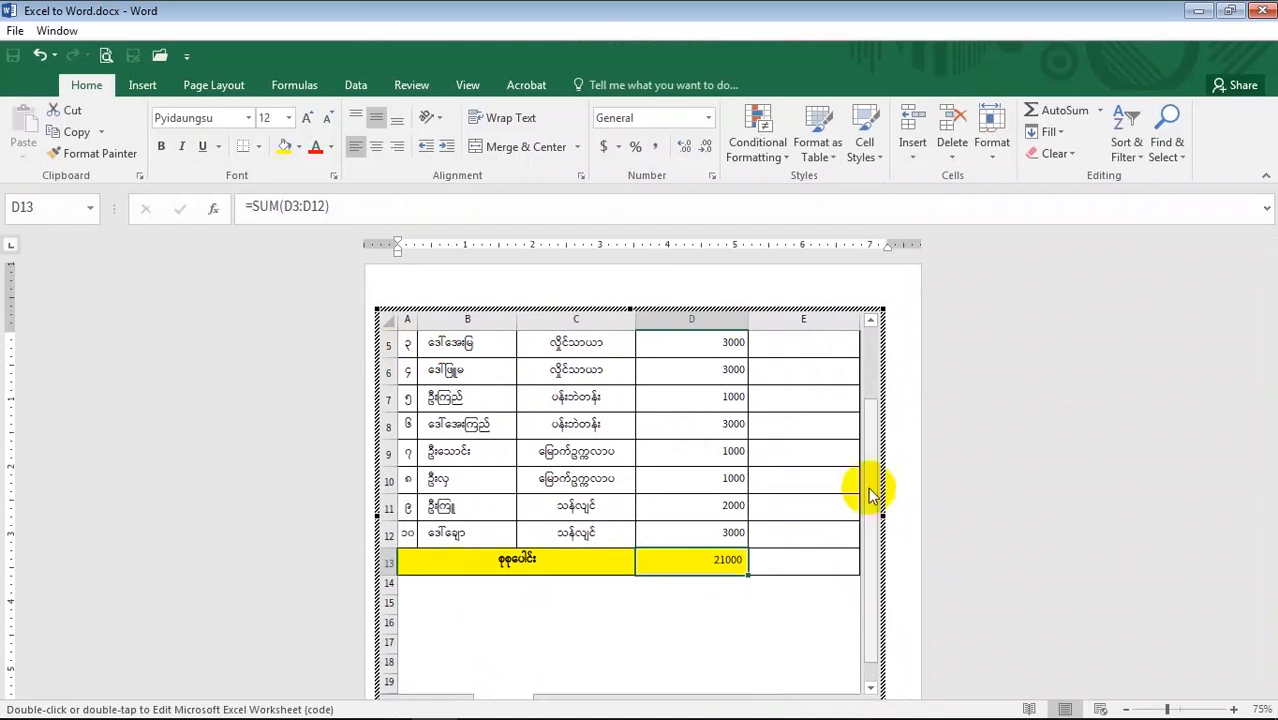
drag(870, 491, 868, 384)
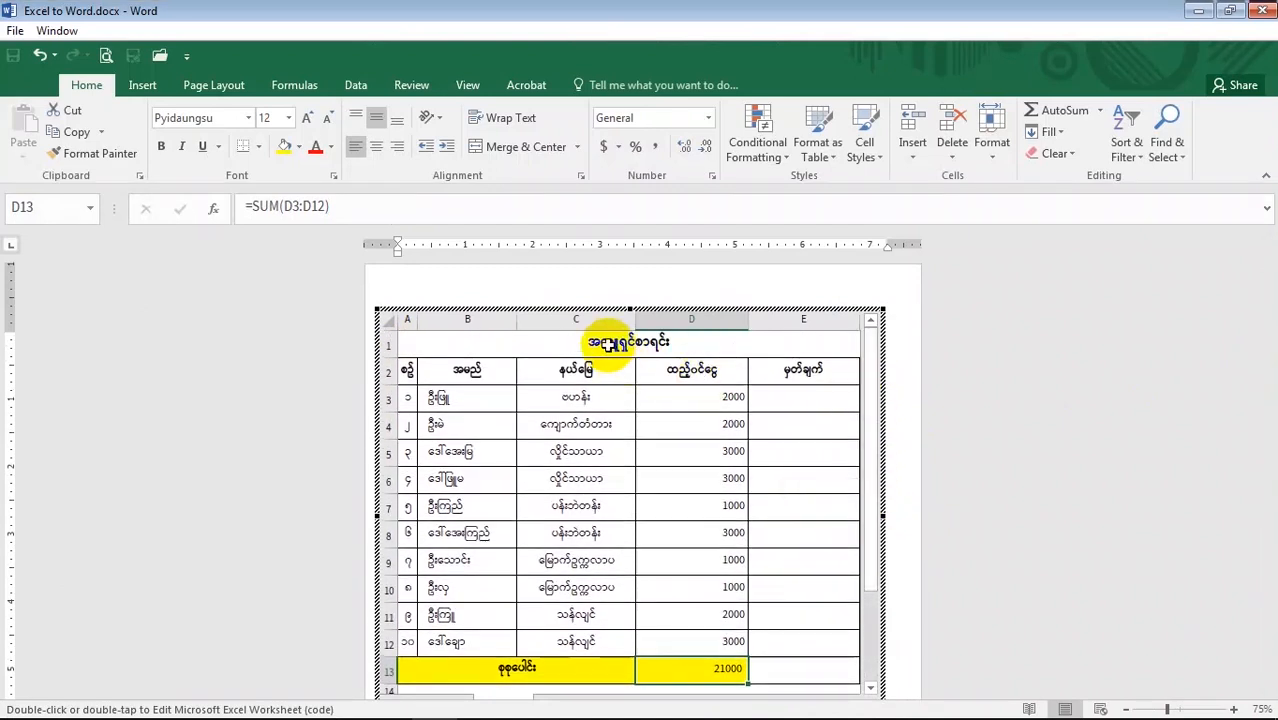
drag(1264, 426, 1266, 400)
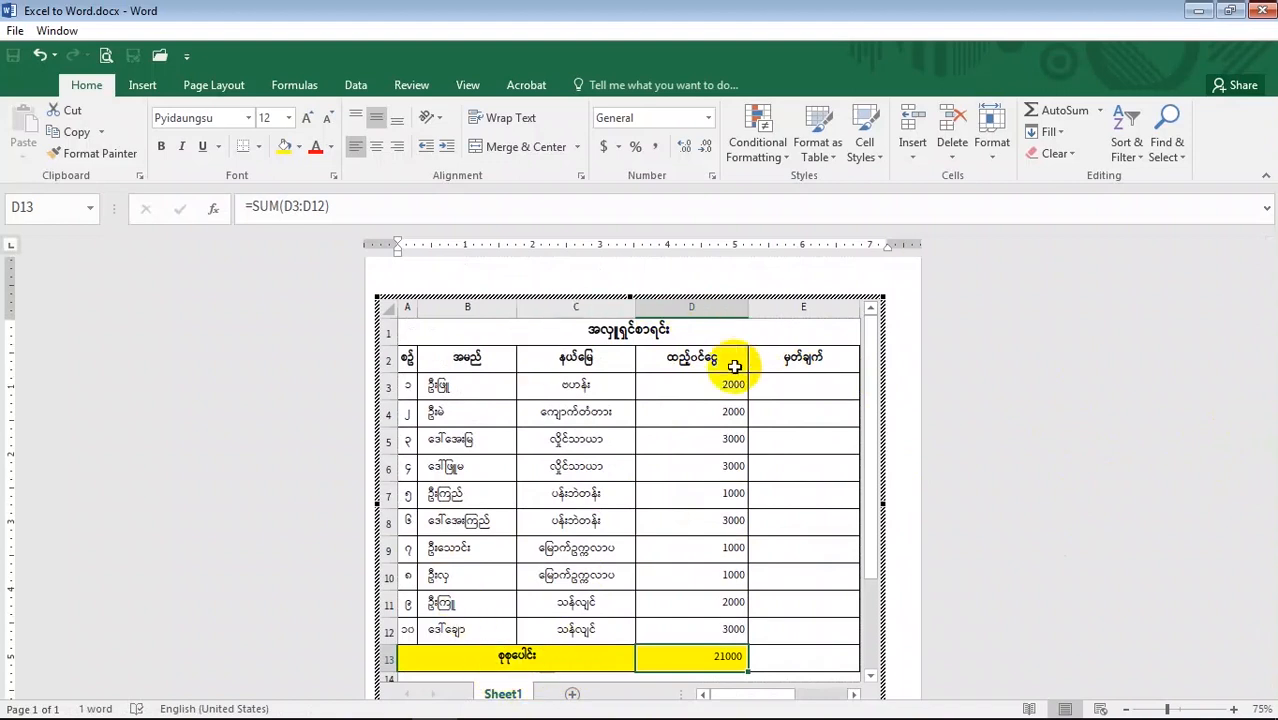
click(828, 277)
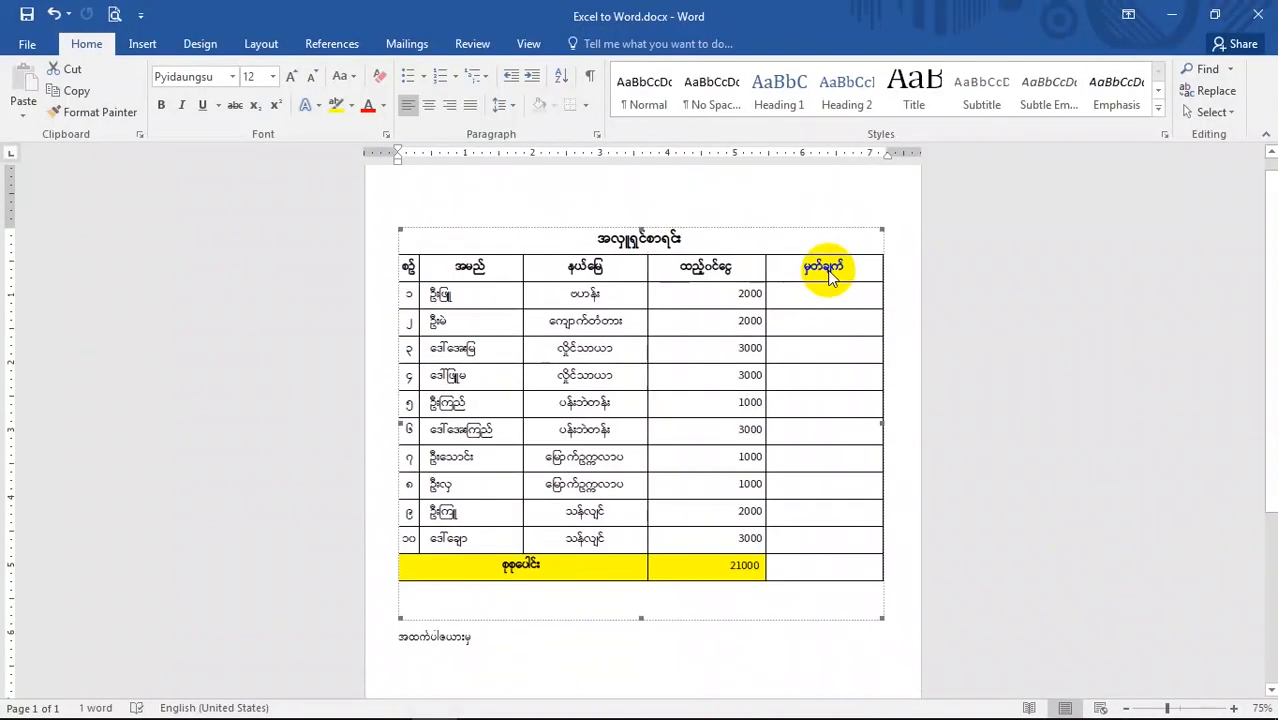
click(455, 634)
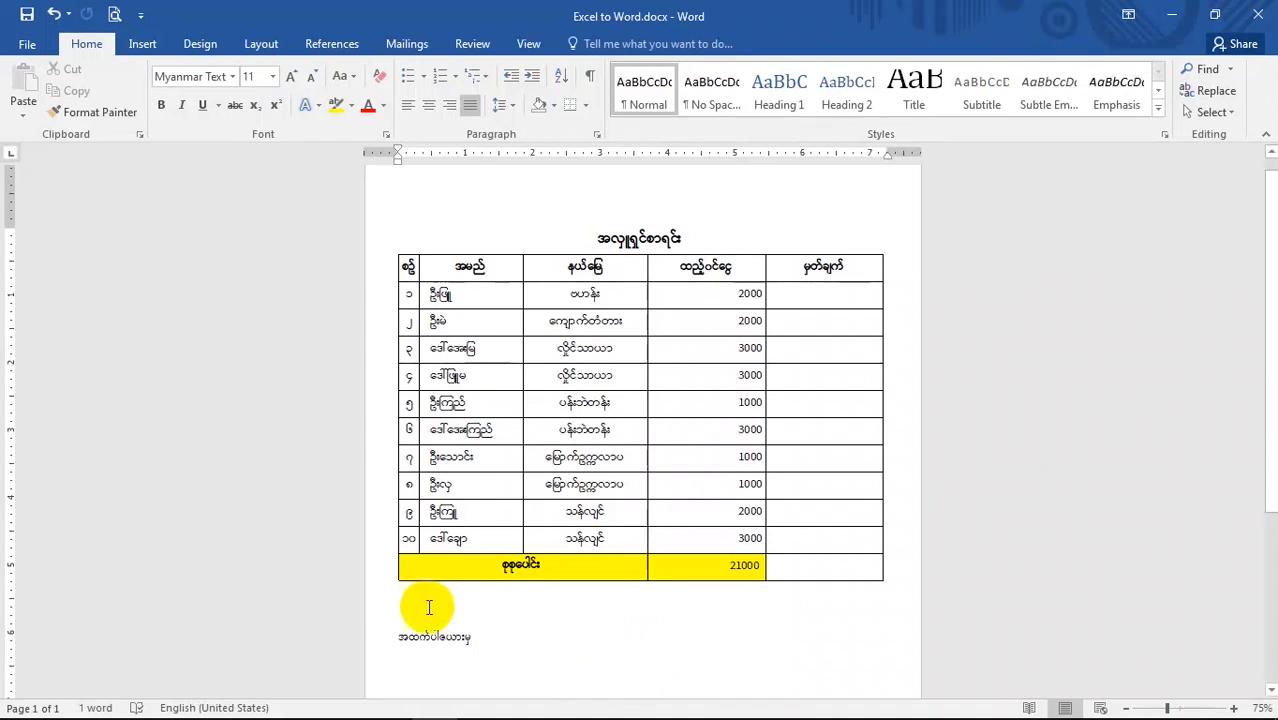
Save the document to the Desktop as a Word Macro-Enabled Document named Excel to Word.docm
click(26, 46)
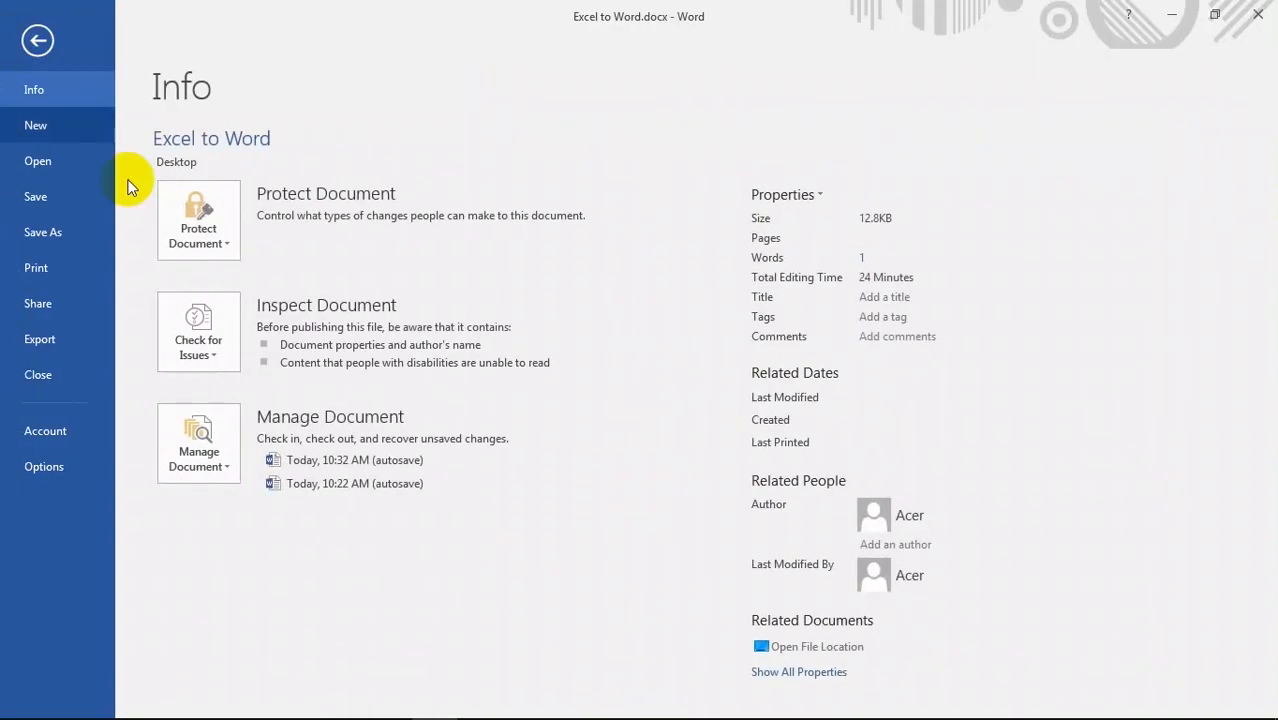
click(47, 234)
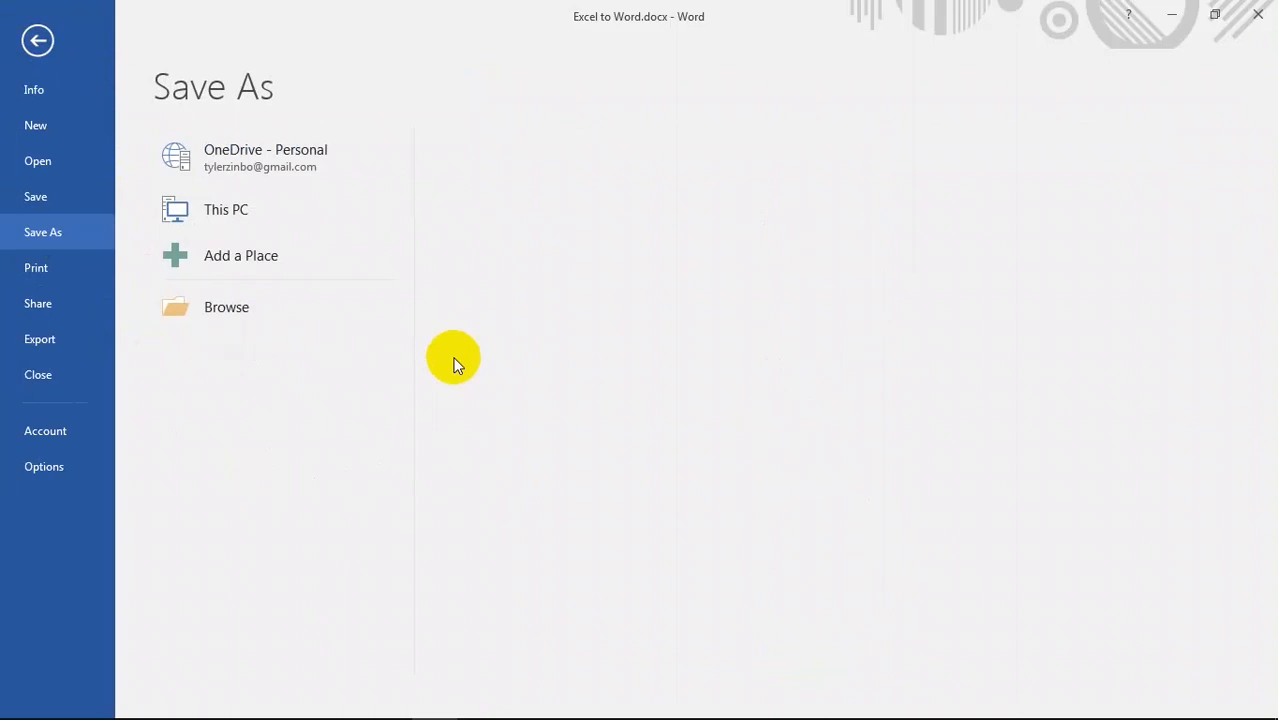
click(245, 309)
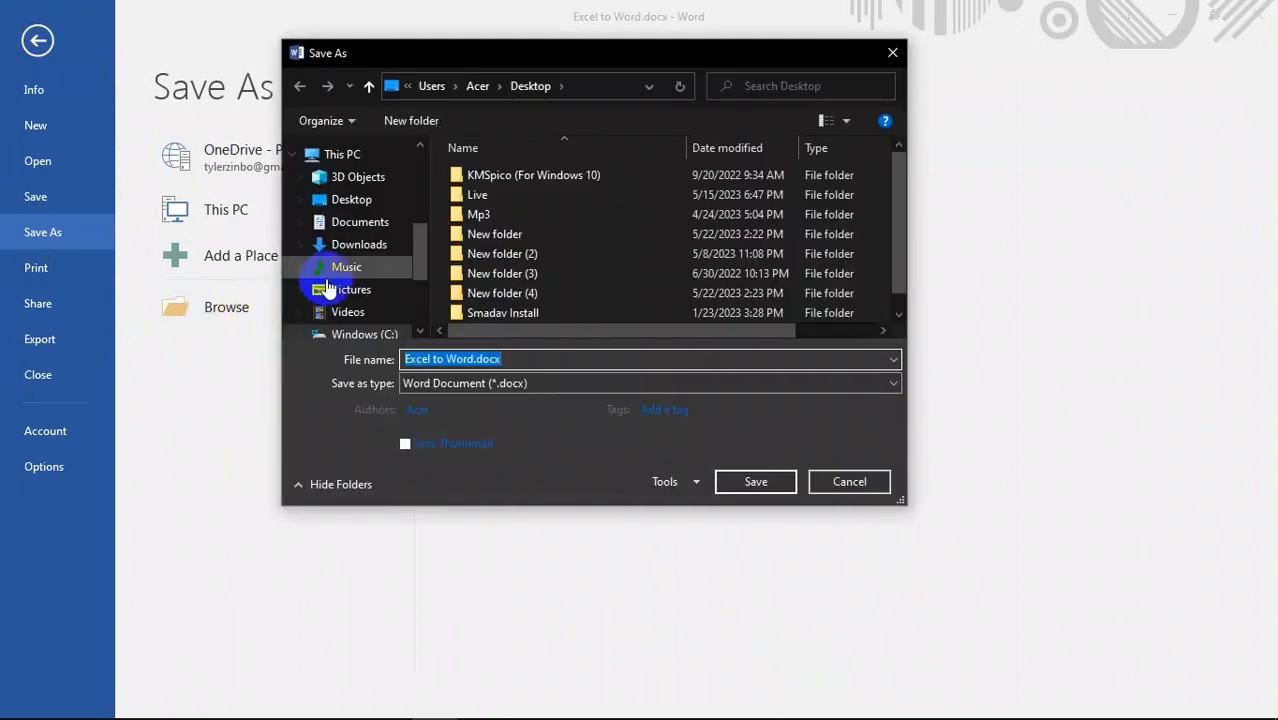
drag(422, 229, 371, 163)
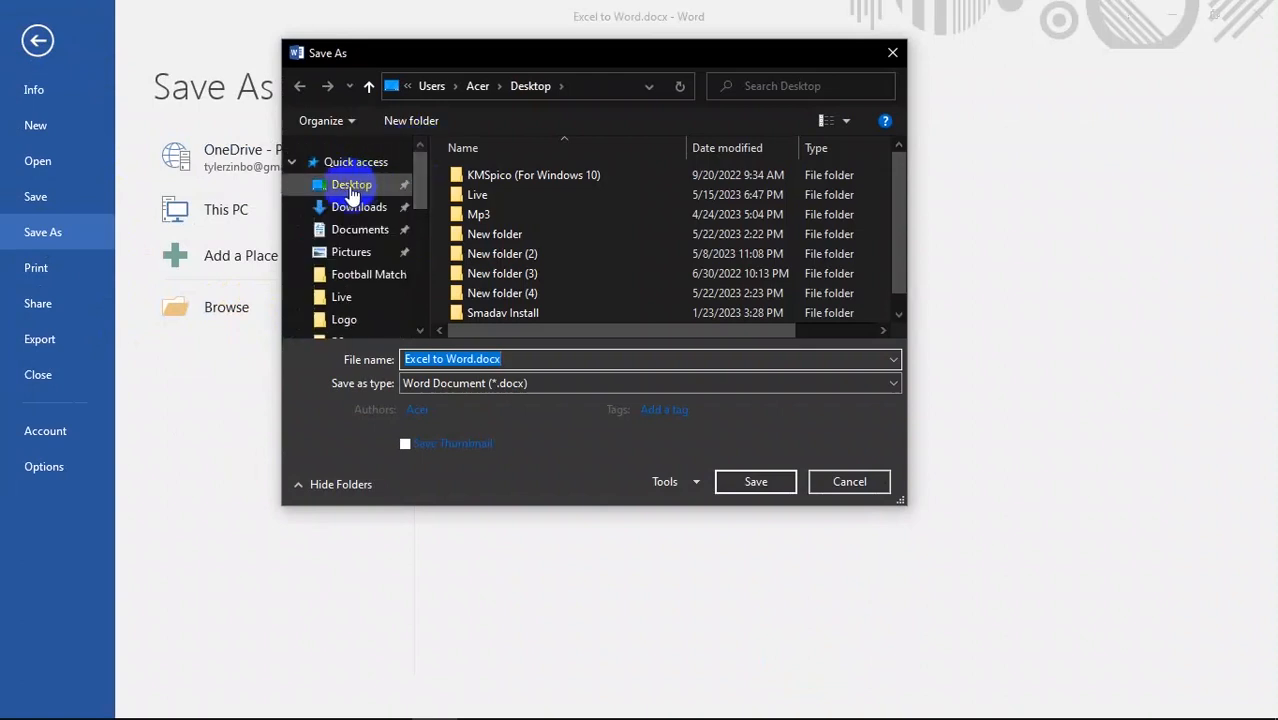
click(352, 188)
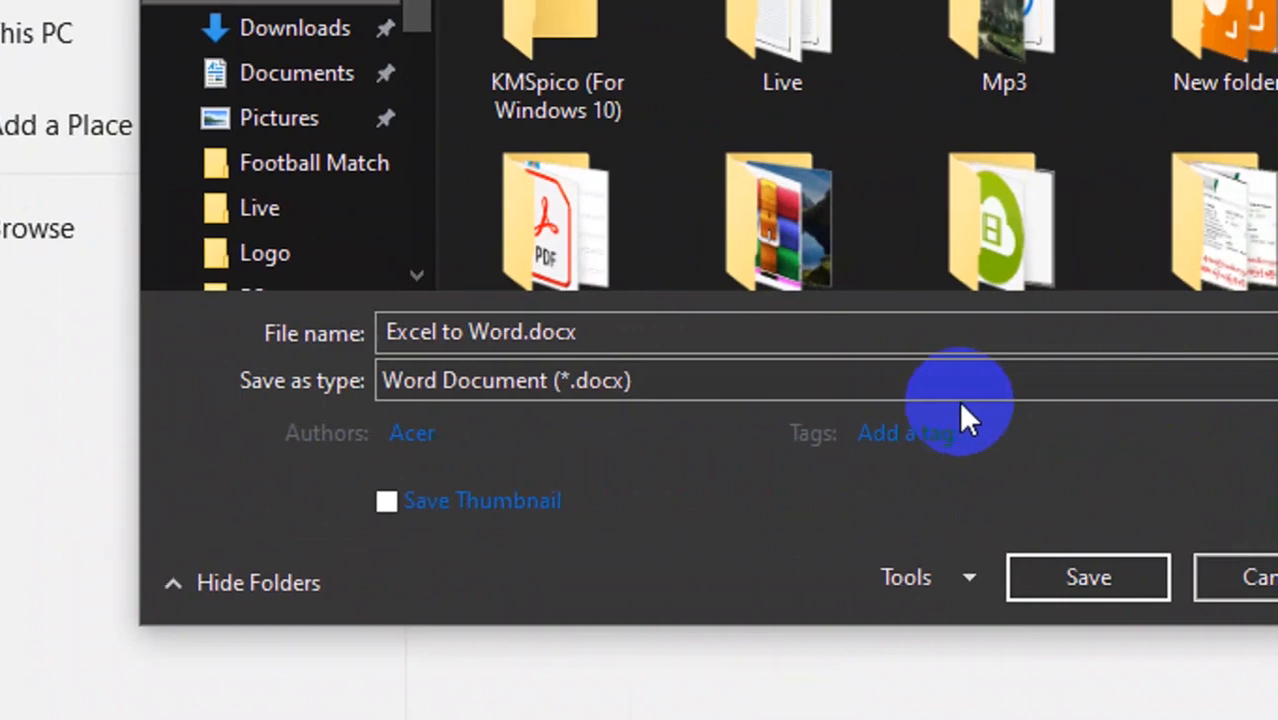
click(996, 392)
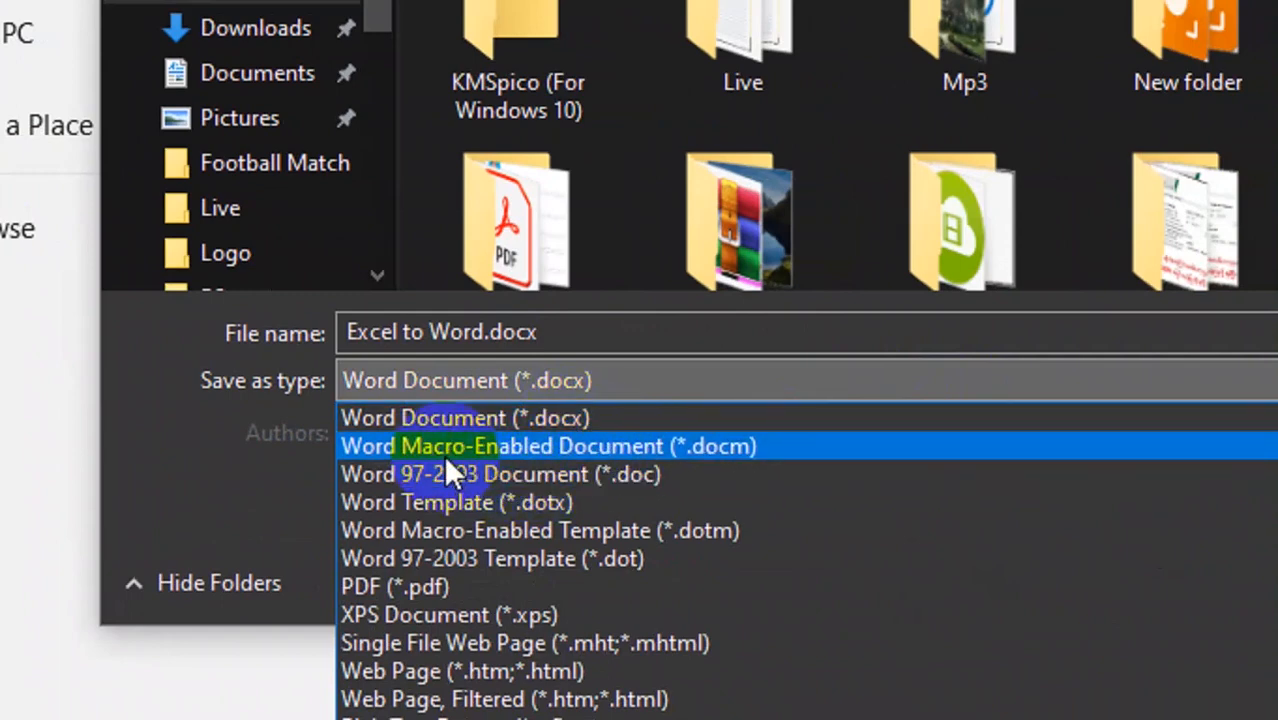
click(641, 452)
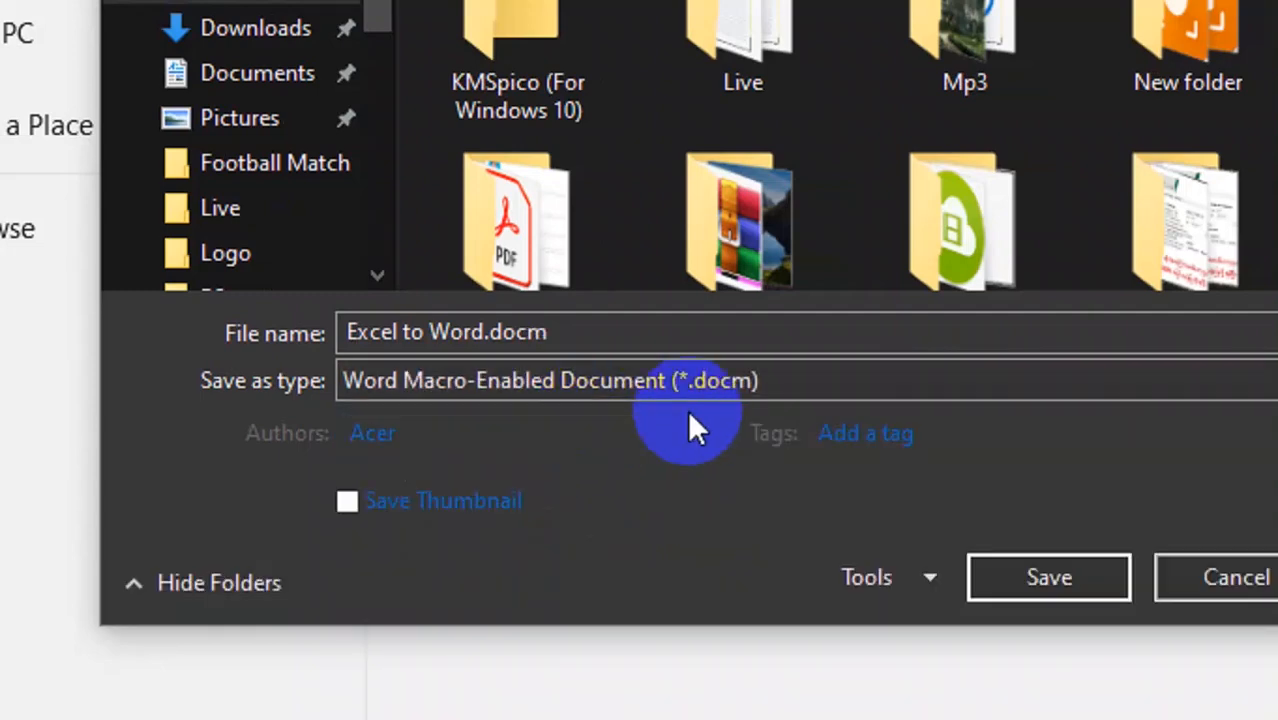
click(833, 385)
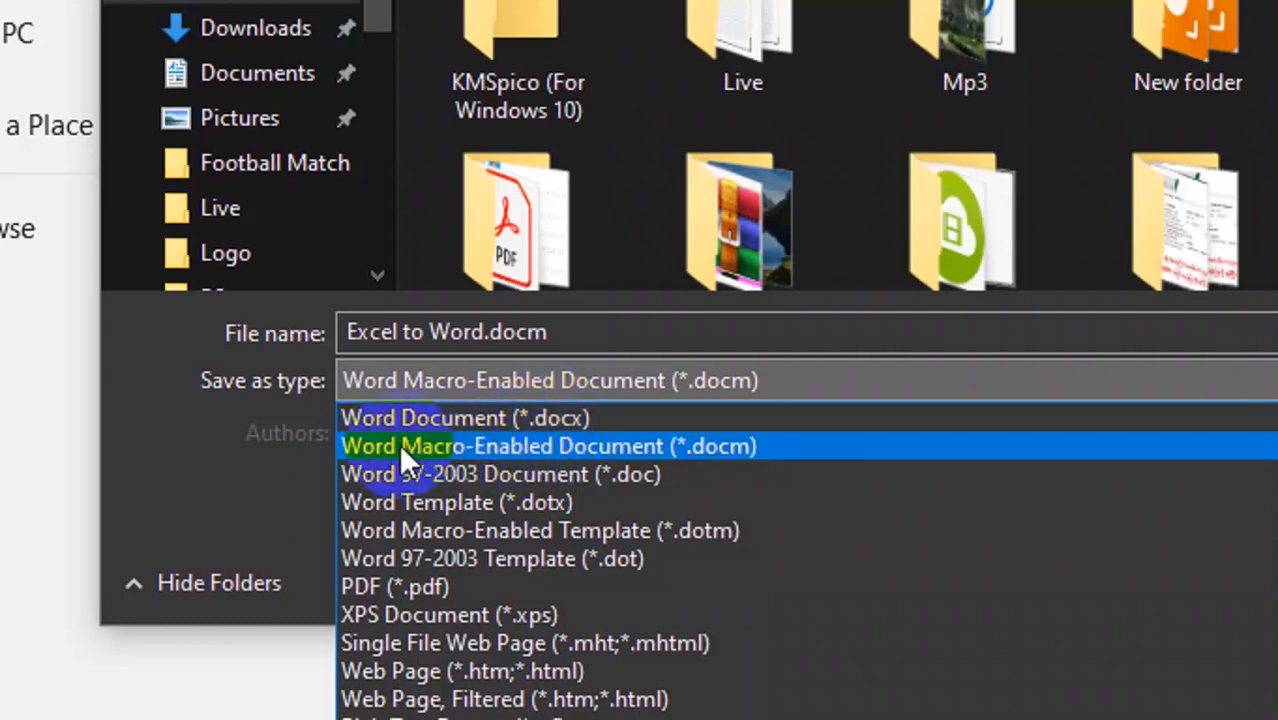
click(526, 449)
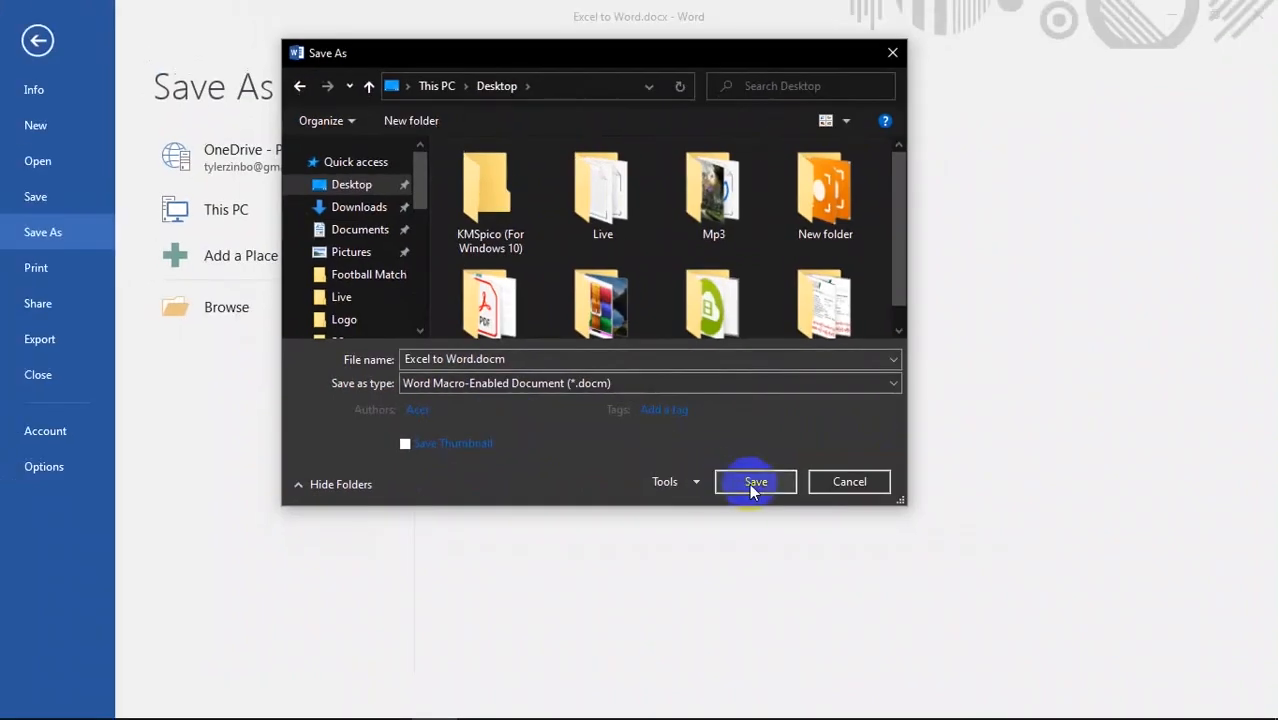
click(1049, 577)
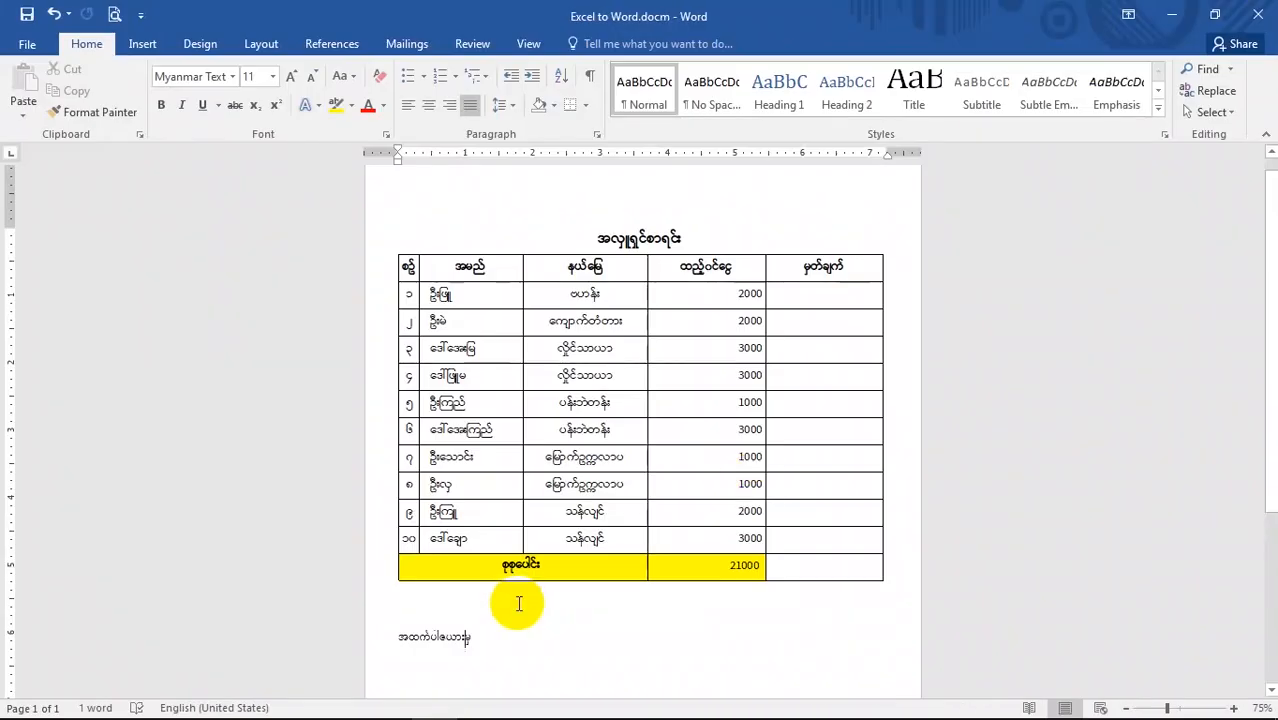
Close the document, Word, the Simpale.xlsx workbook and the KeyMagic window to return to the desktop
key(ctrl+w)
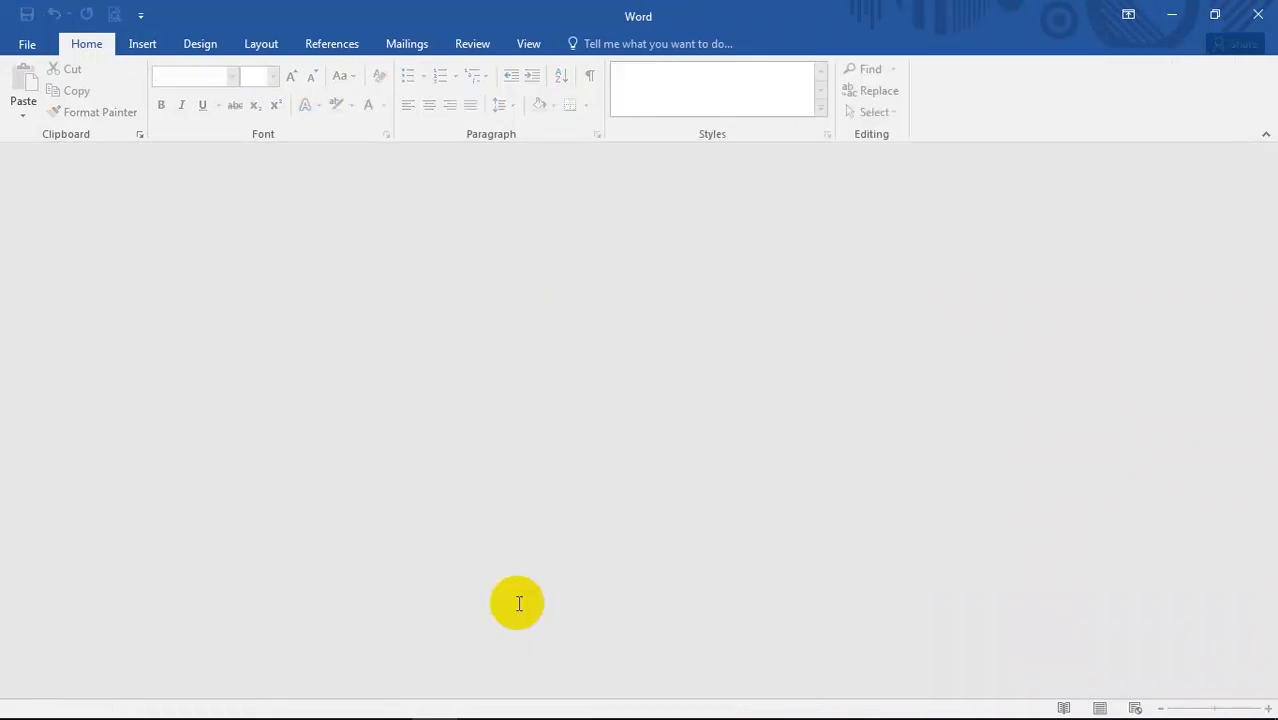
click(1258, 16)
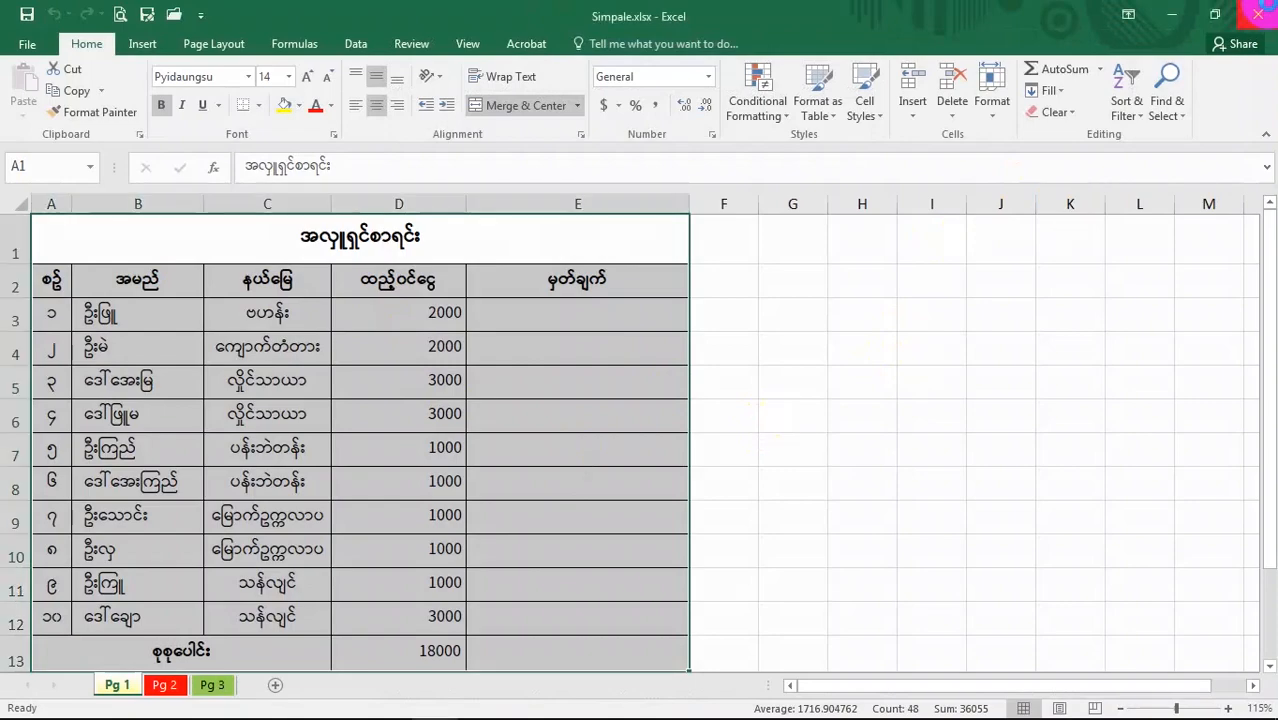
click(1257, 14)
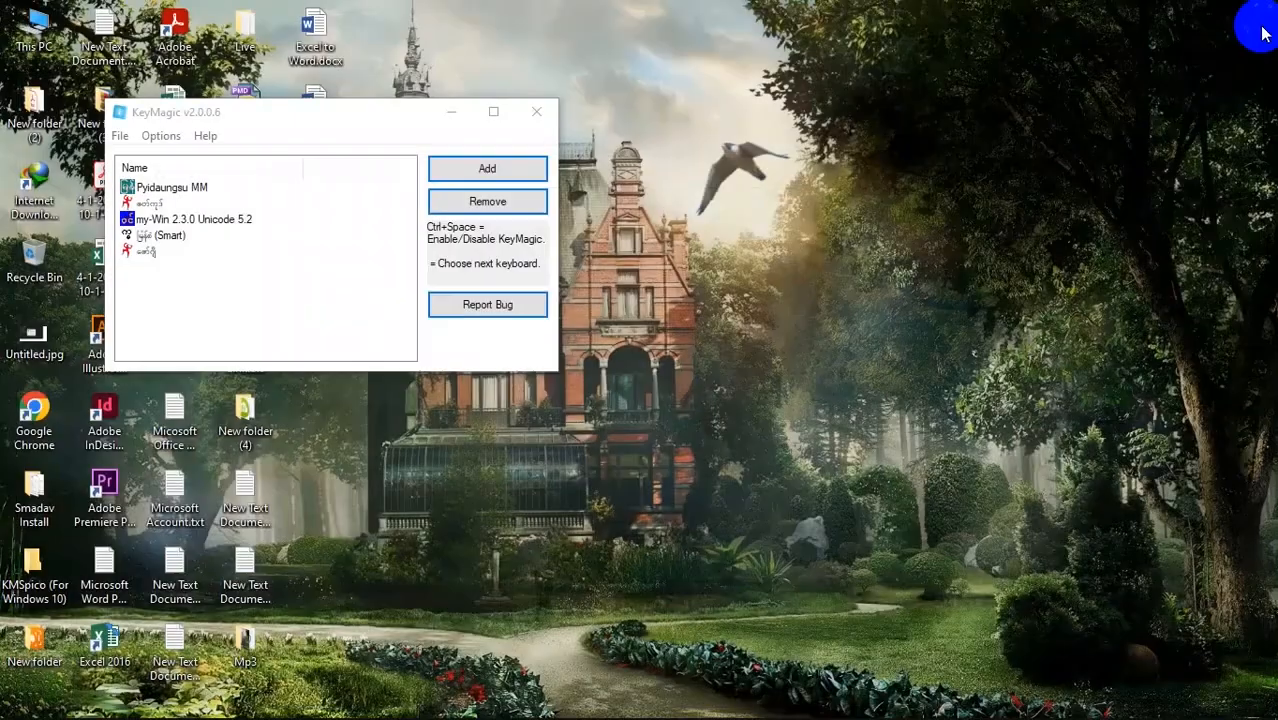
click(533, 115)
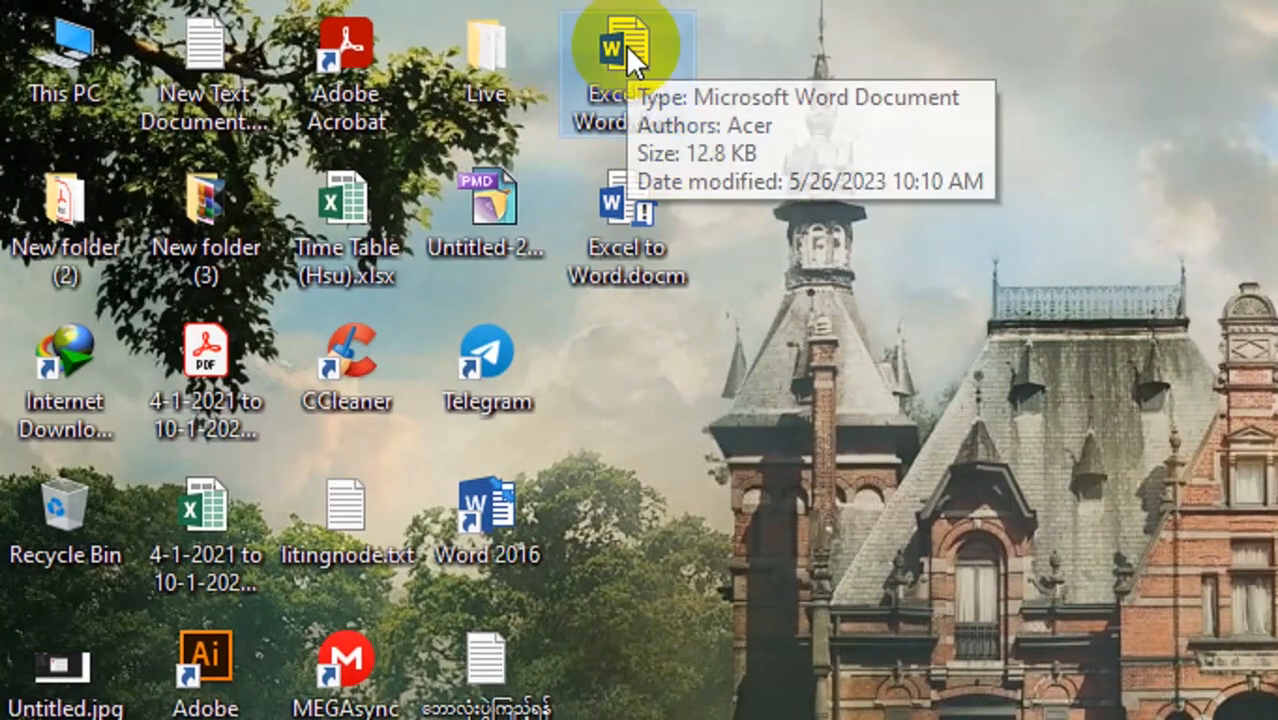
Compare the .docx and .docm files on the desktop and open Excel to Word.docm
click(635, 232)
mouse_move(633, 229)
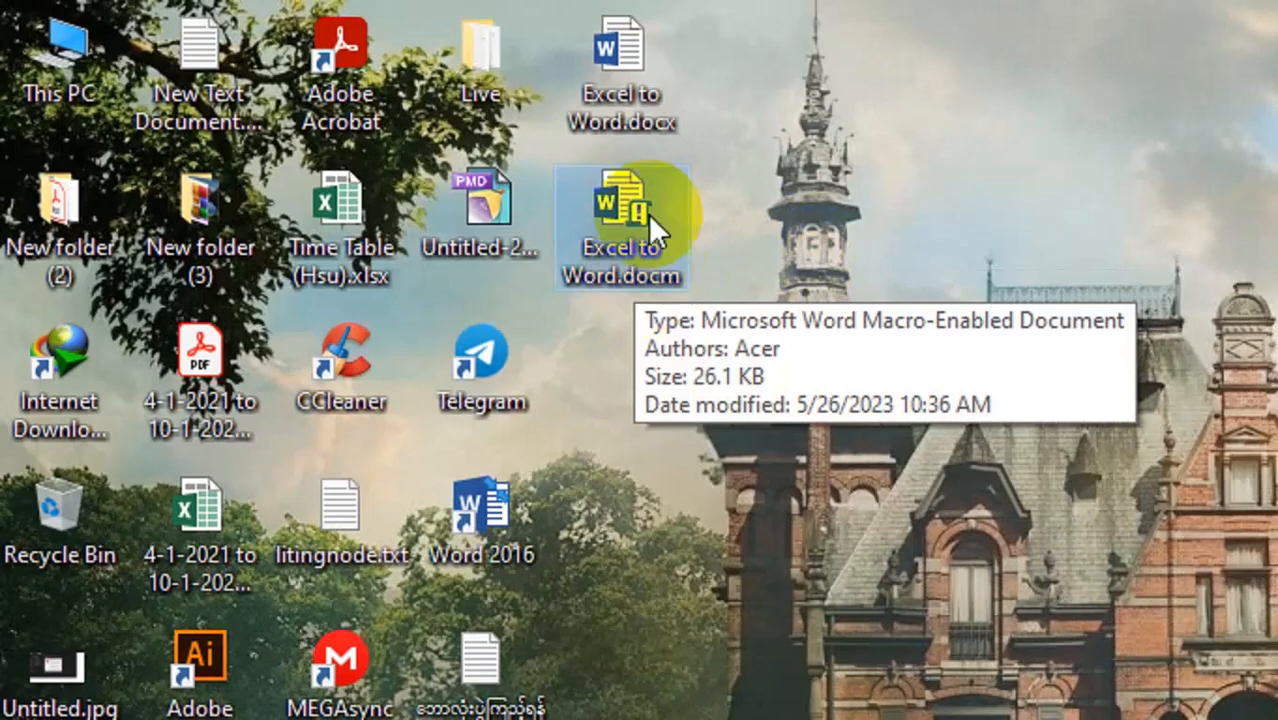
click(627, 97)
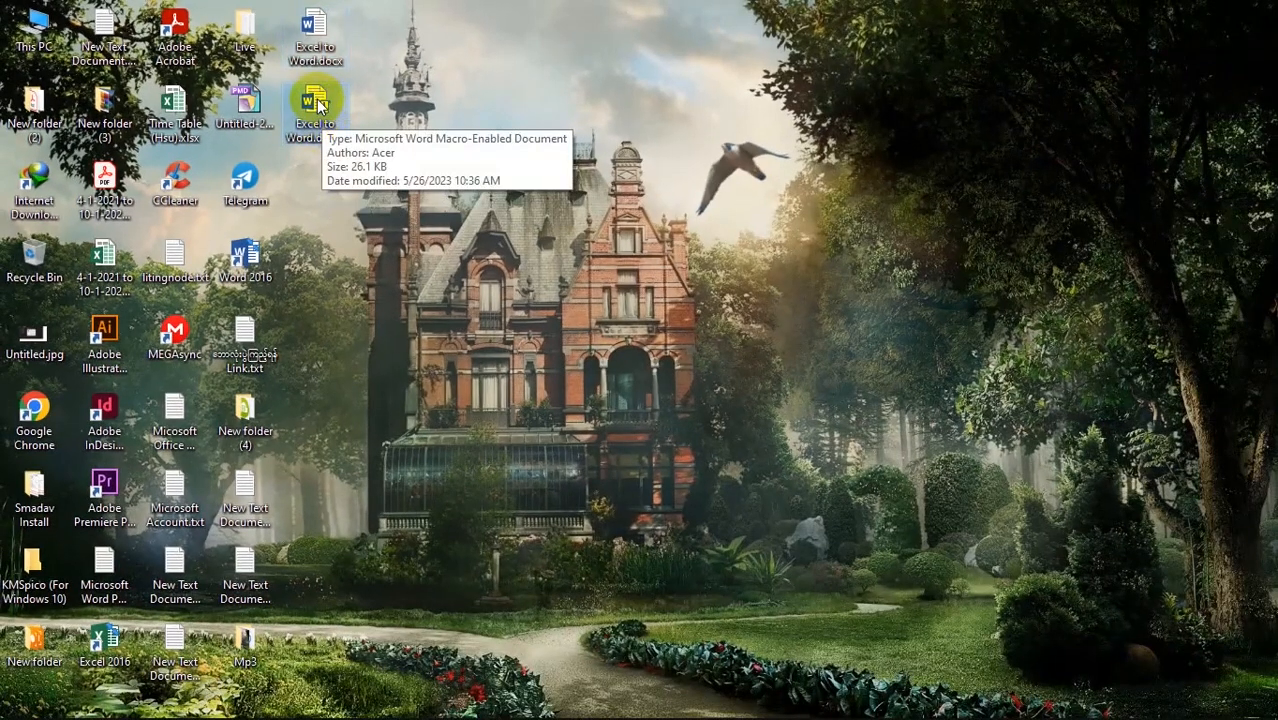
double_click(316, 104)
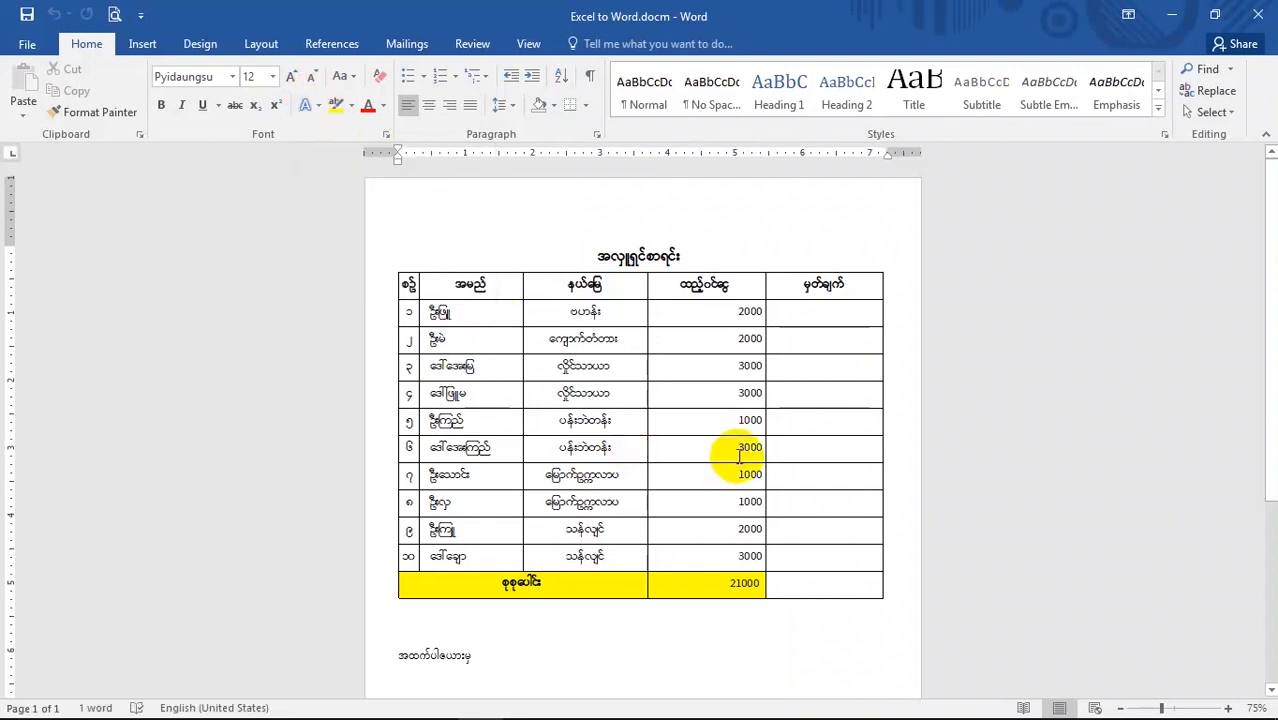
Open the embedded worksheet in the reopened document for editing and select the amount cell D6
scroll(740, 456, down, 1)
click(607, 349)
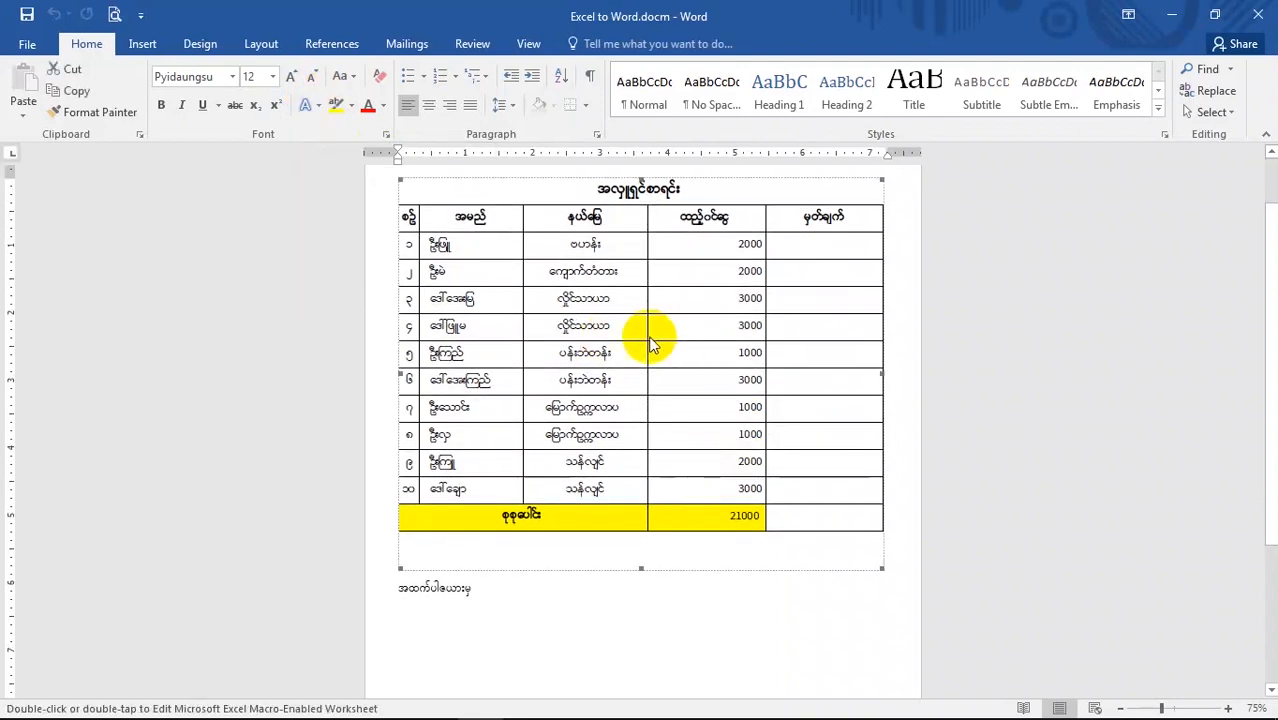
scroll(652, 356, up, 1)
click(604, 364)
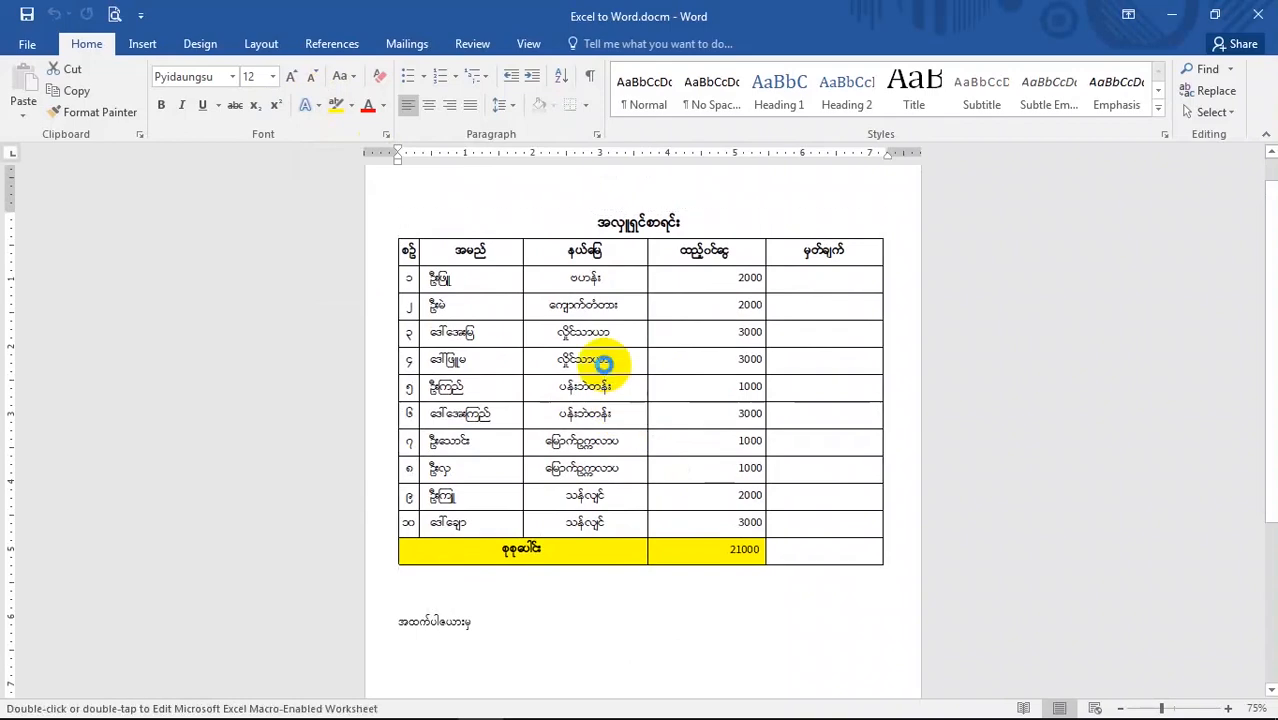
double_click(604, 364)
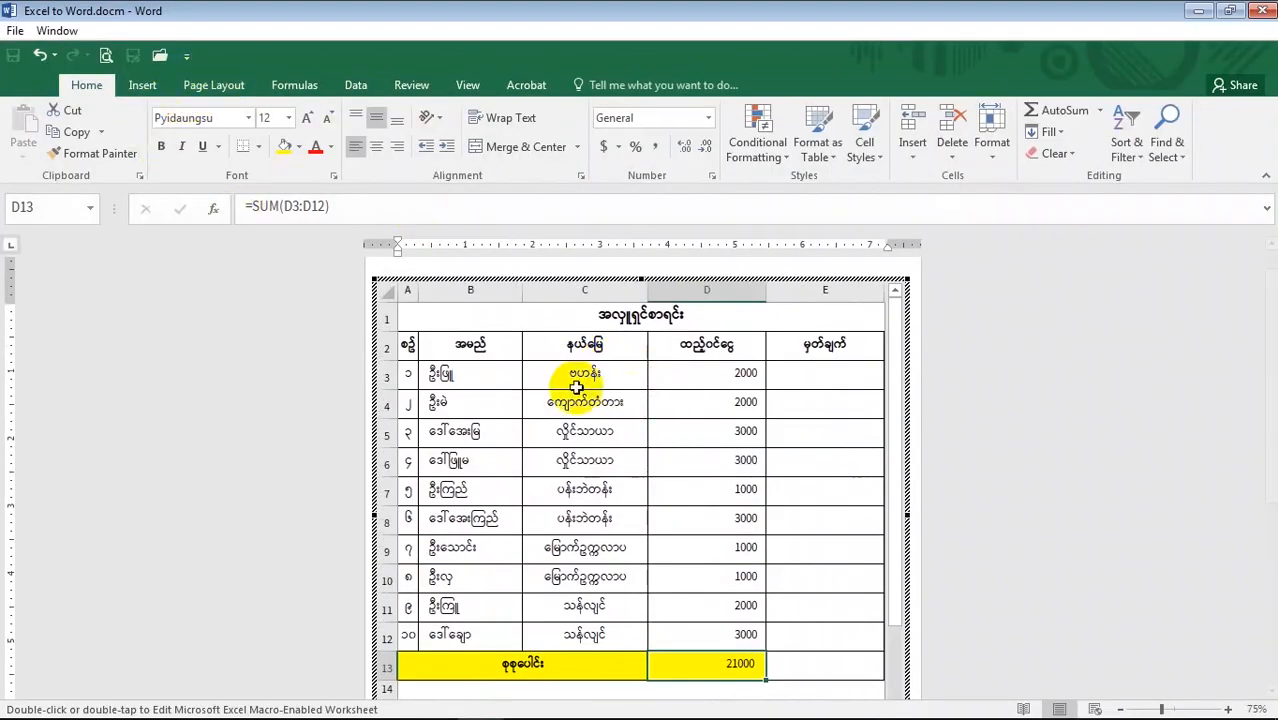
click(707, 458)
scroll(740, 557, down, 1)
scroll(740, 557, up, 1)
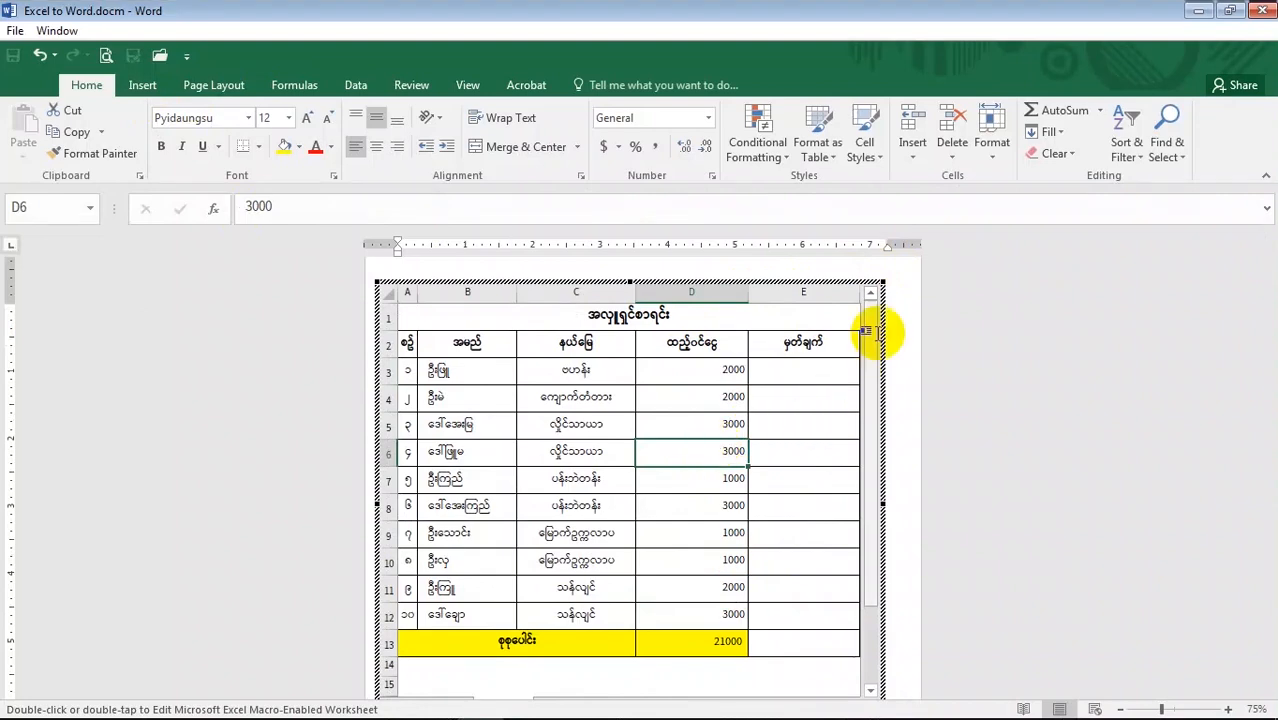
Leave the embedded worksheet, open it for editing once more, and return to the document
click(899, 309)
double_click(678, 352)
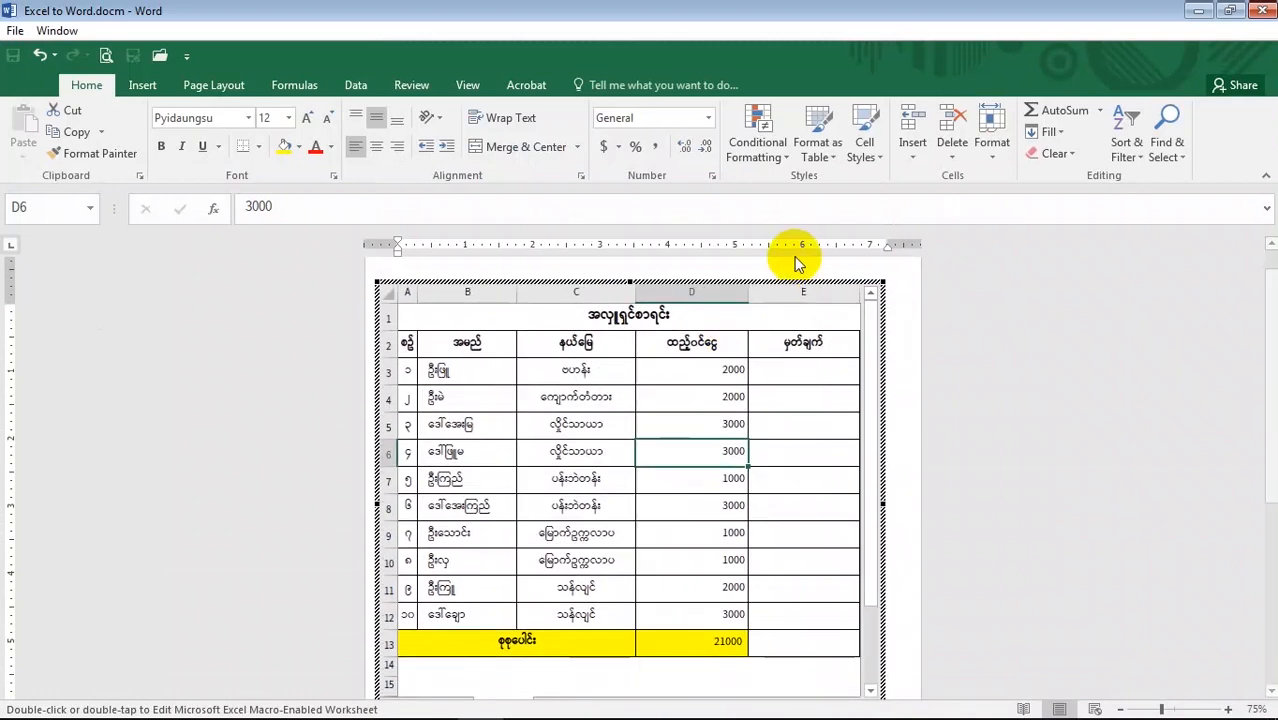
click(793, 259)
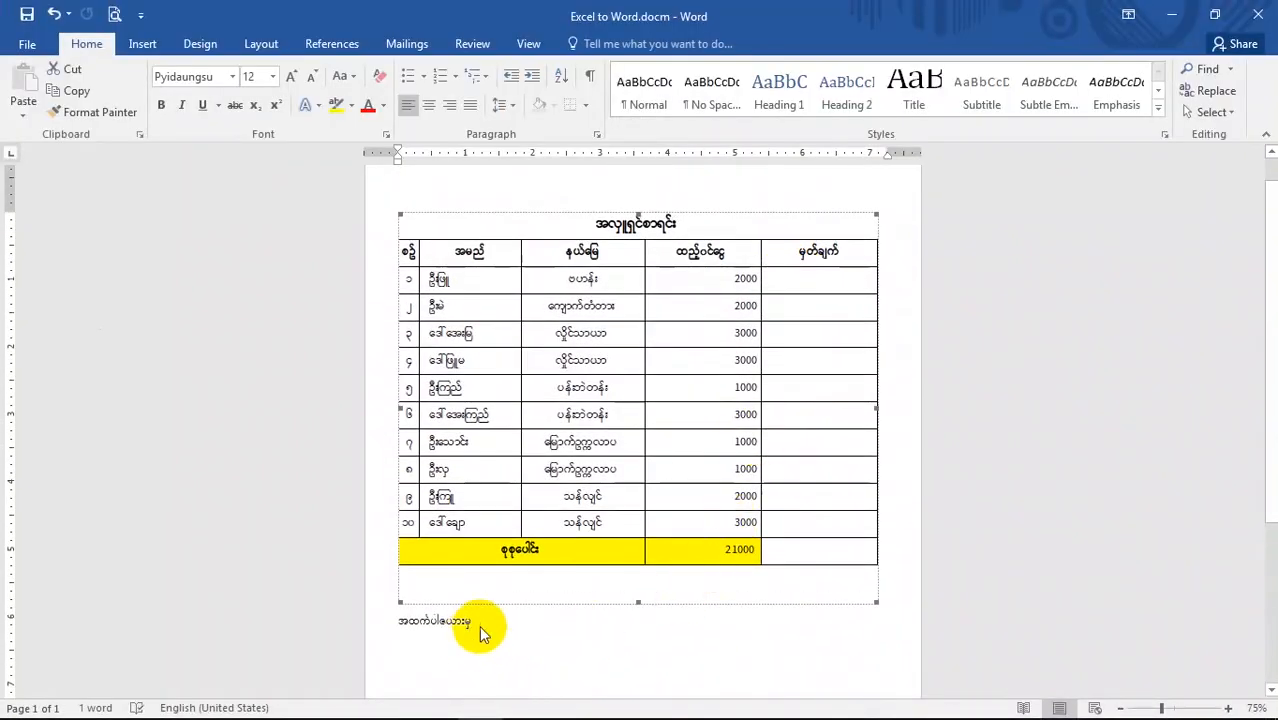
Minimize the document to view the Excel to Word .docx and .docm files on the desktop, and bring the open window back
click(1172, 14)
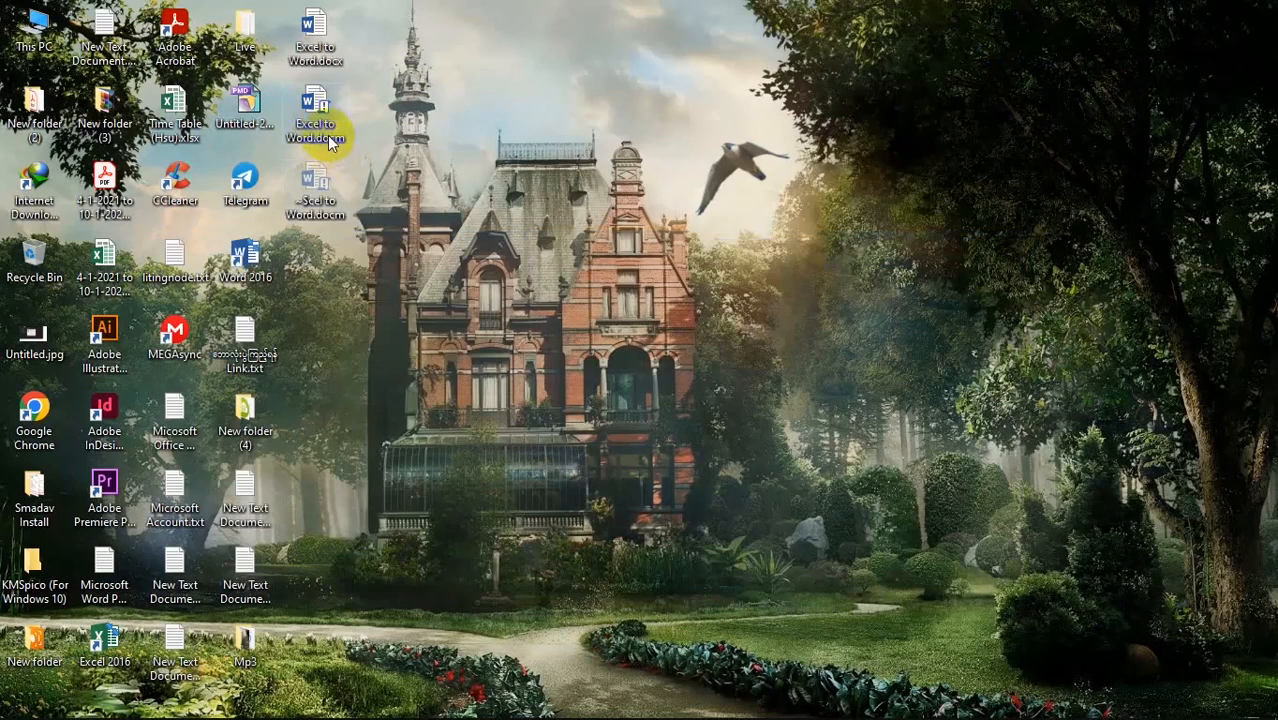
click(382, 157)
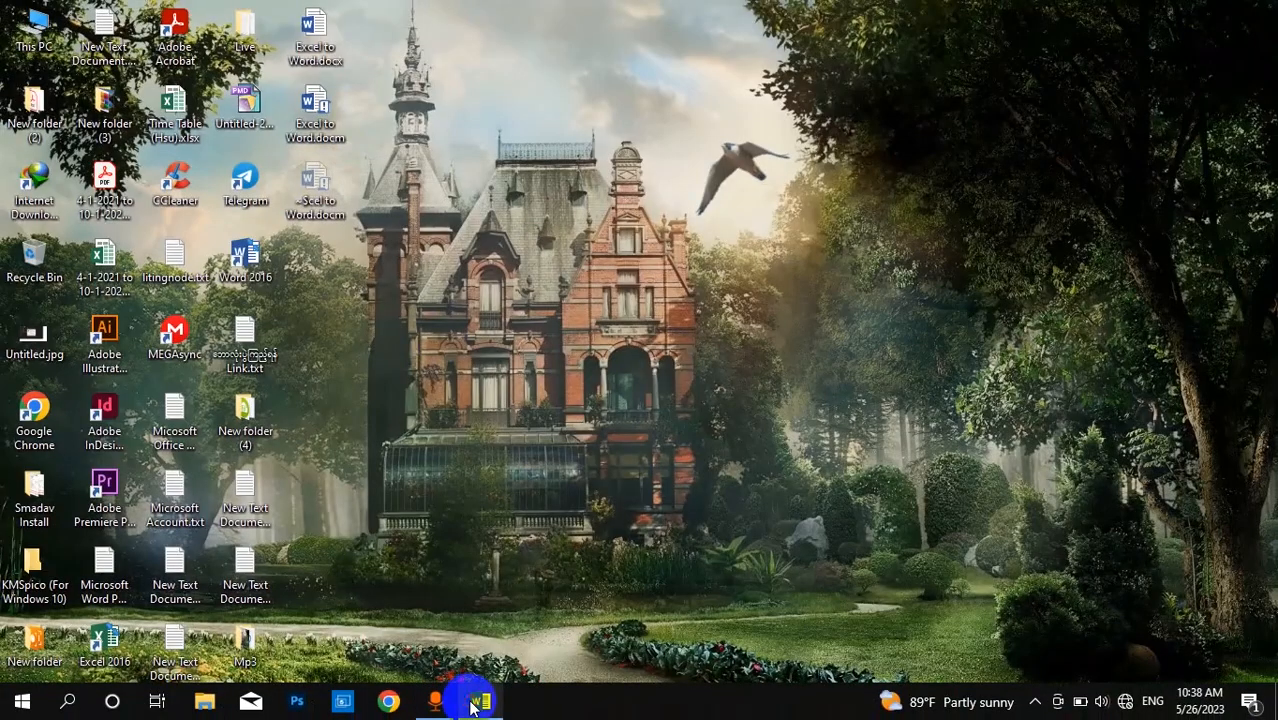
click(478, 703)
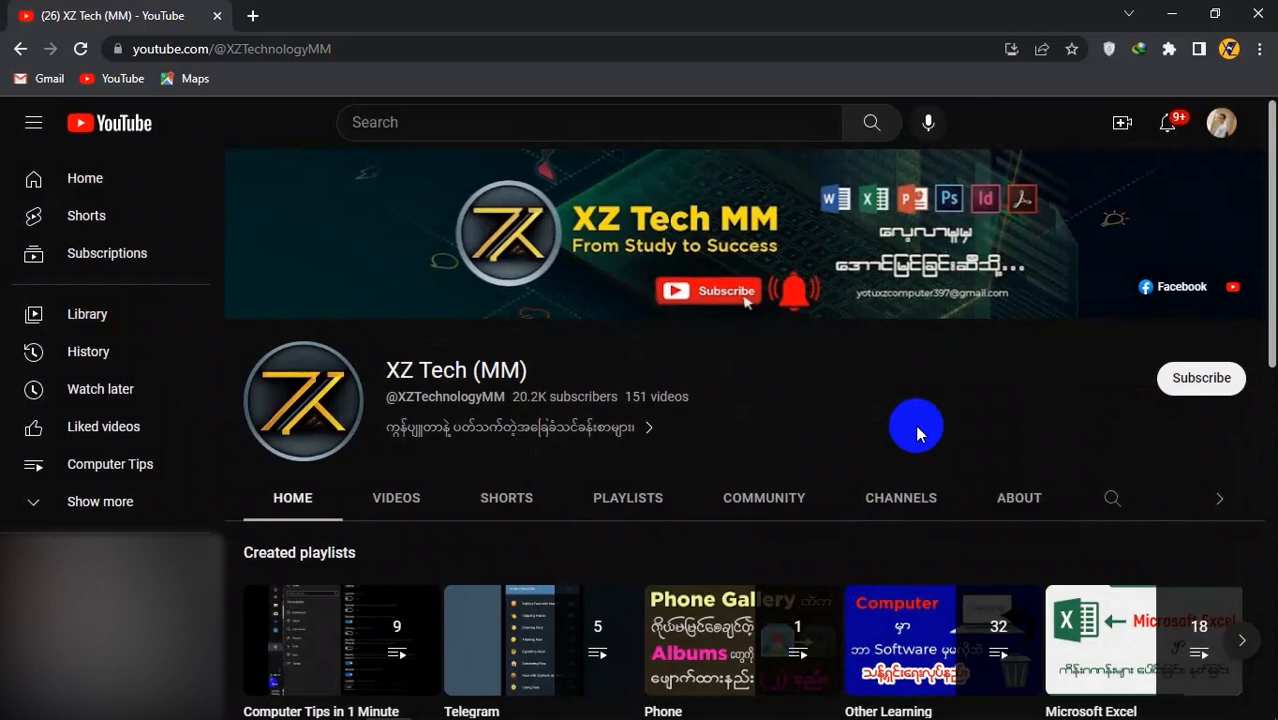
Subscribe to the XZ Tech (MM) channel on YouTube and set its notifications to All
drag(385, 371, 508, 374)
click(508, 374)
click(1200, 380)
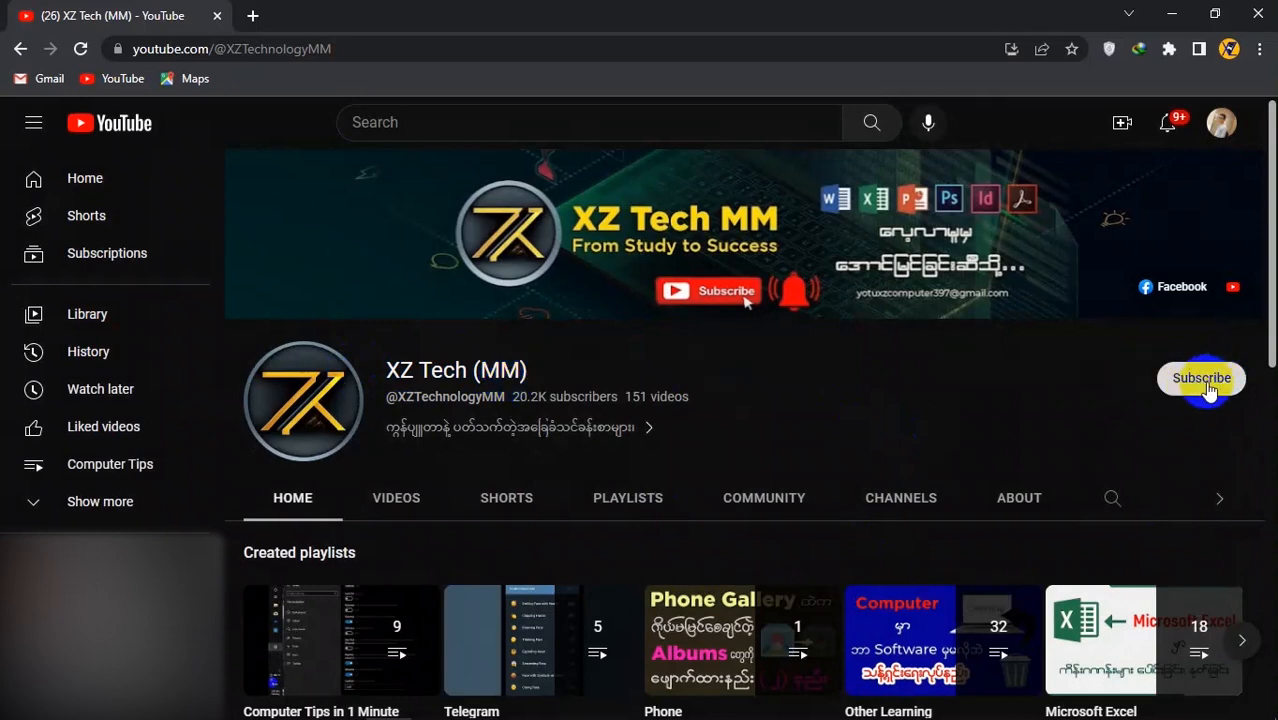
click(1208, 388)
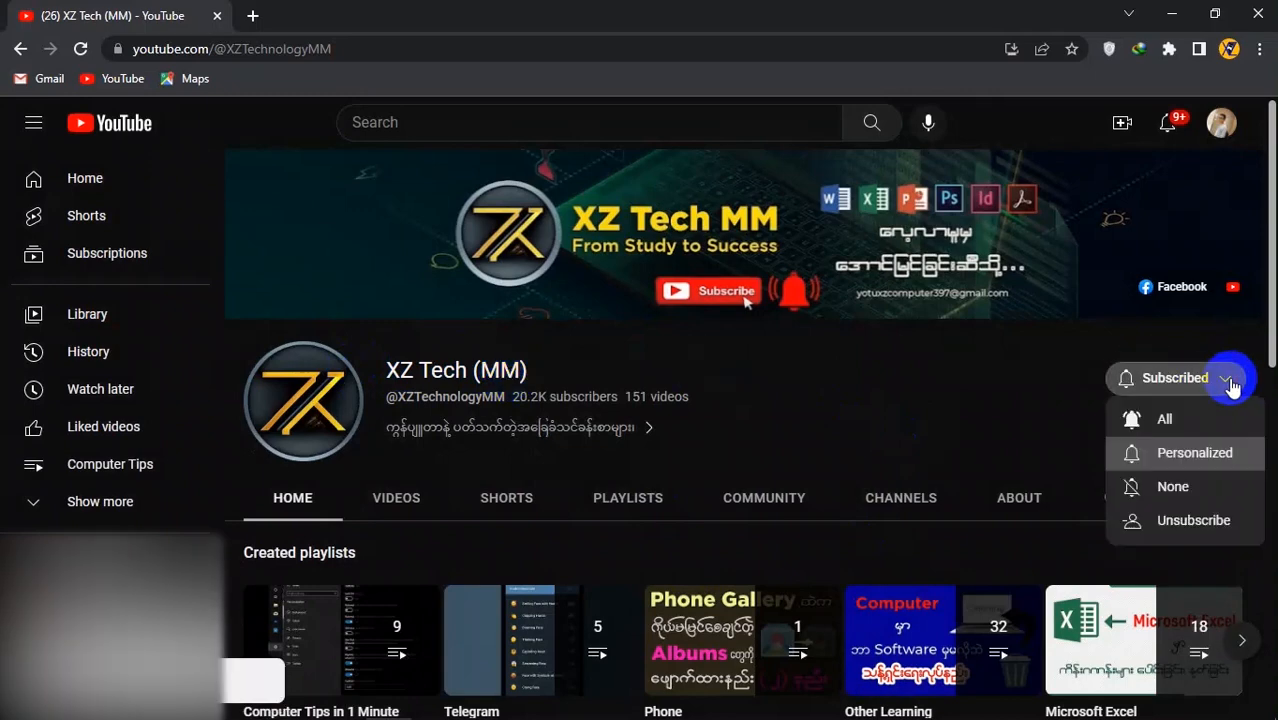
click(1164, 422)
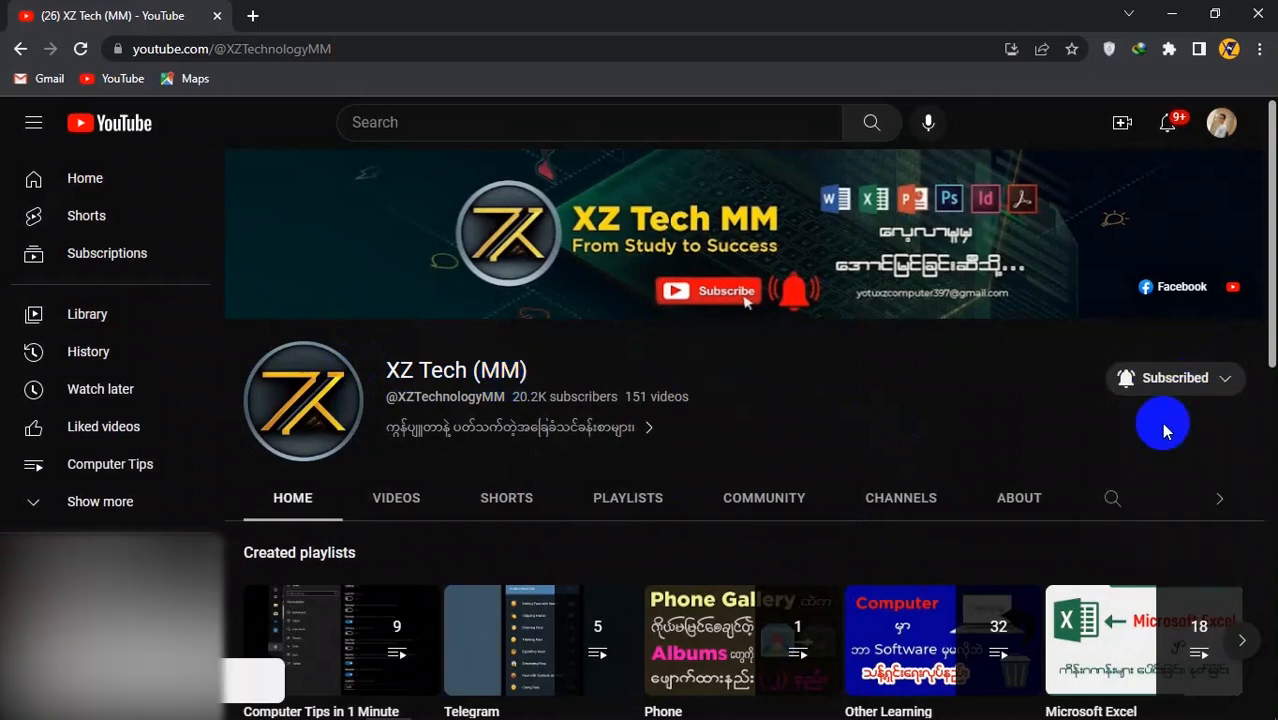